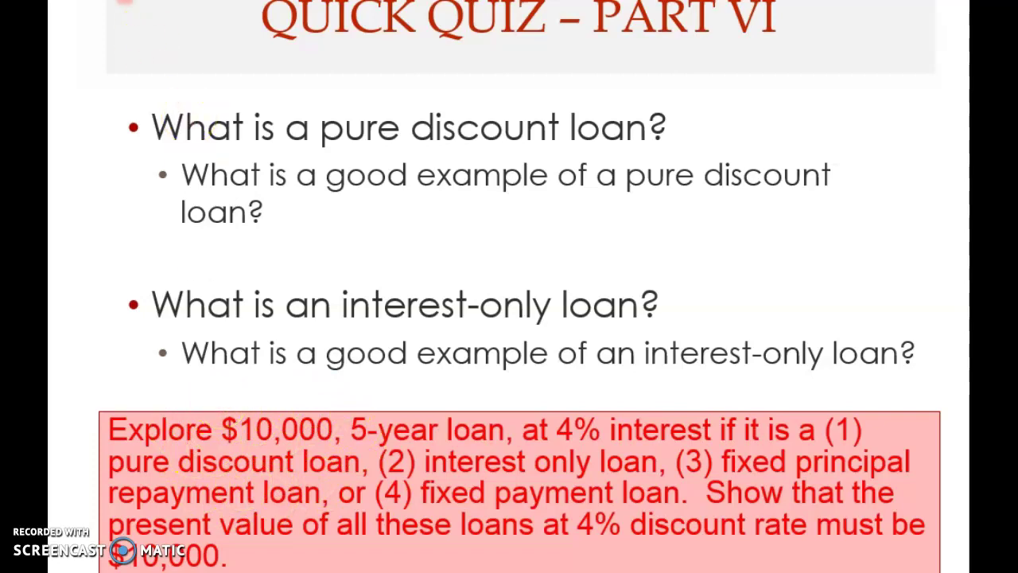
# - Switch to the Excel loan workbook and examine the Pure Discount Loan's amount, term, interest rate and the arguments of its repayment formula
pyautogui.hotkey('alt', 'Tab')
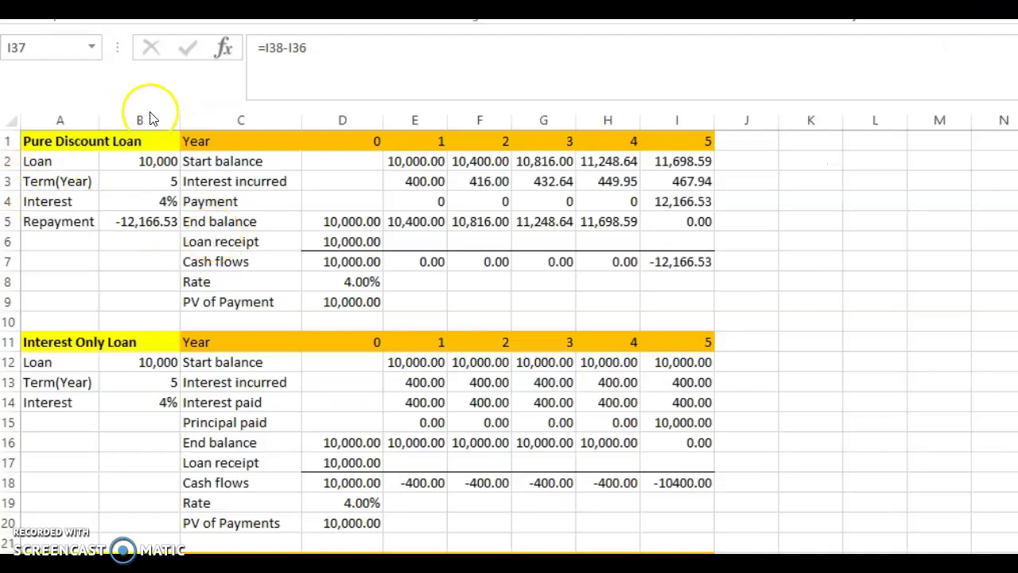
pyautogui.click(150, 165)
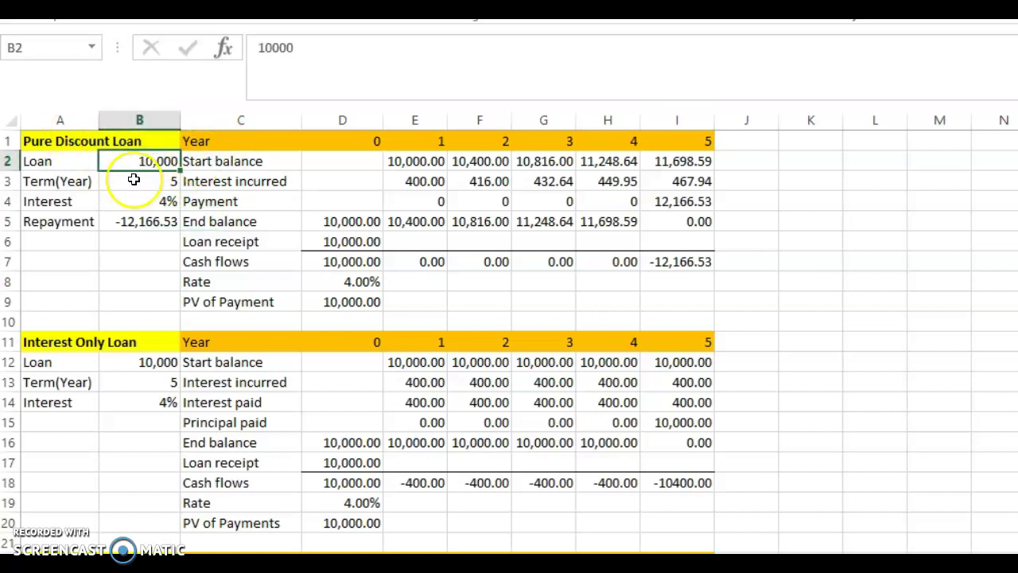
pyautogui.click(154, 183)
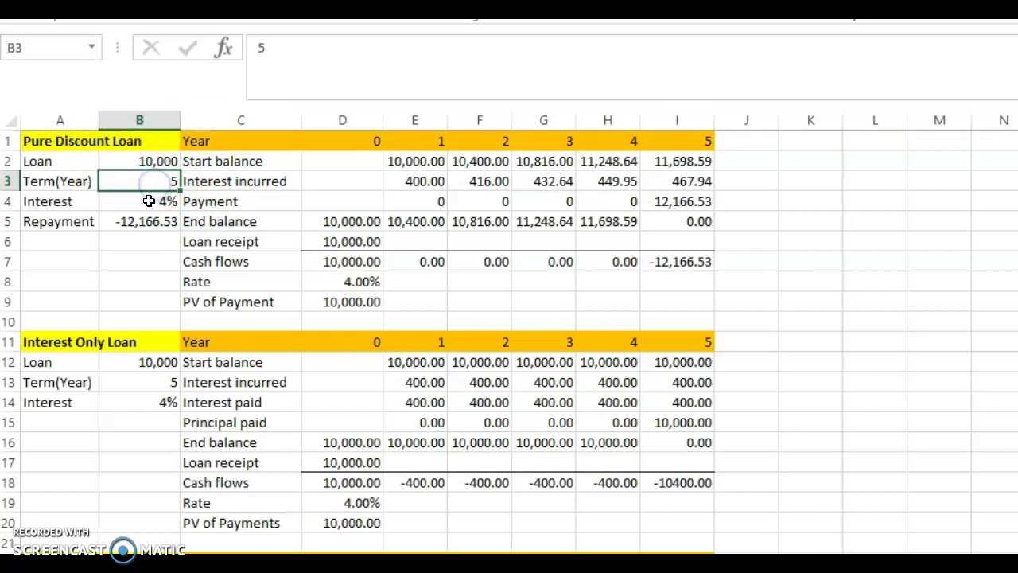
pyautogui.click(148, 201)
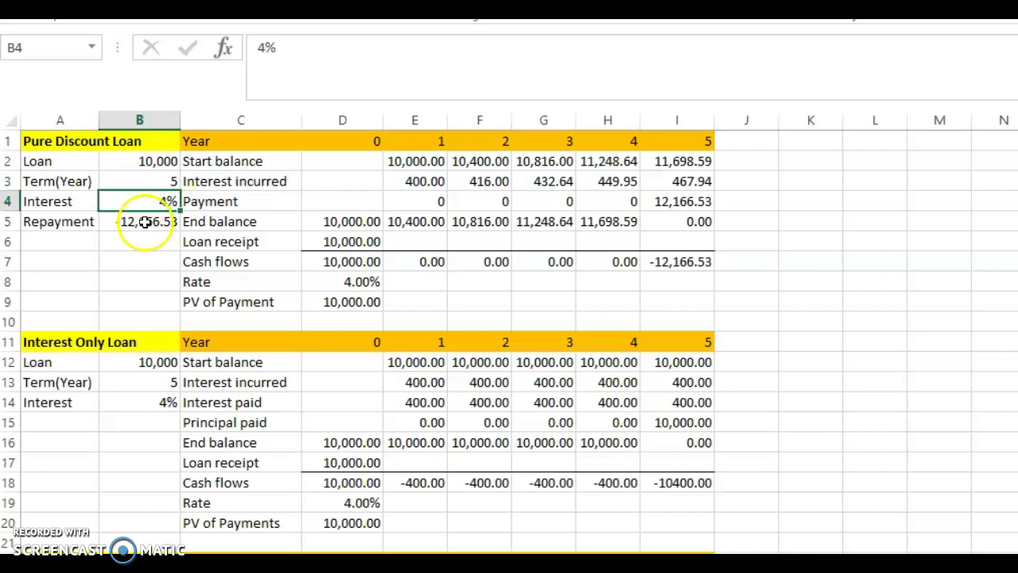
pyautogui.click(135, 222)
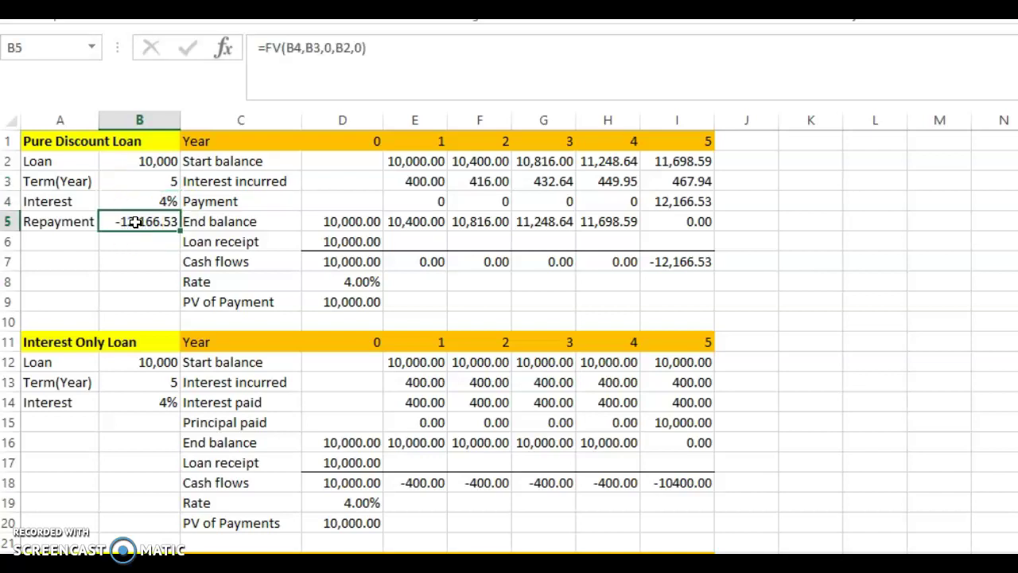
pyautogui.click(285, 48)
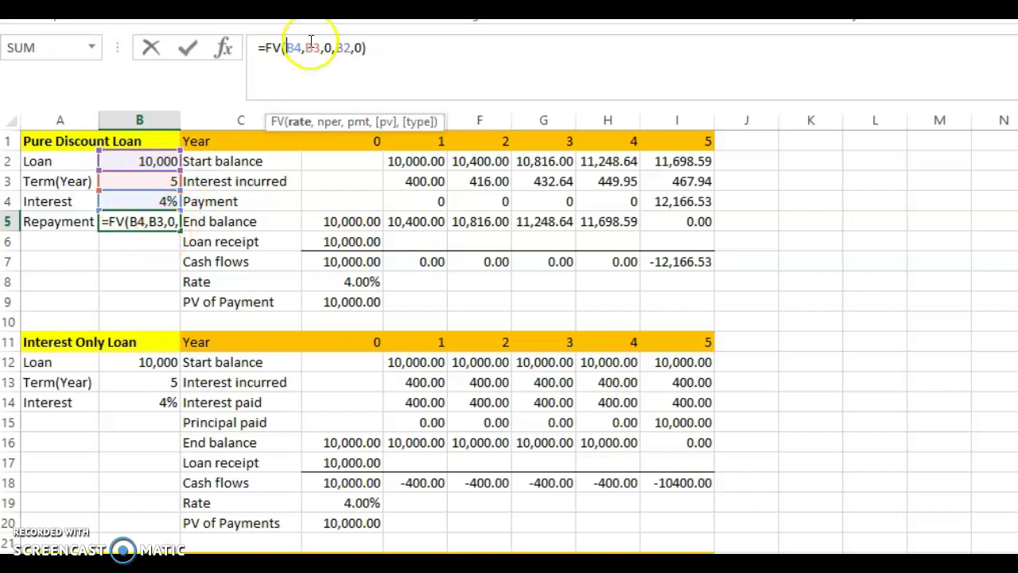
pyautogui.click(185, 49)
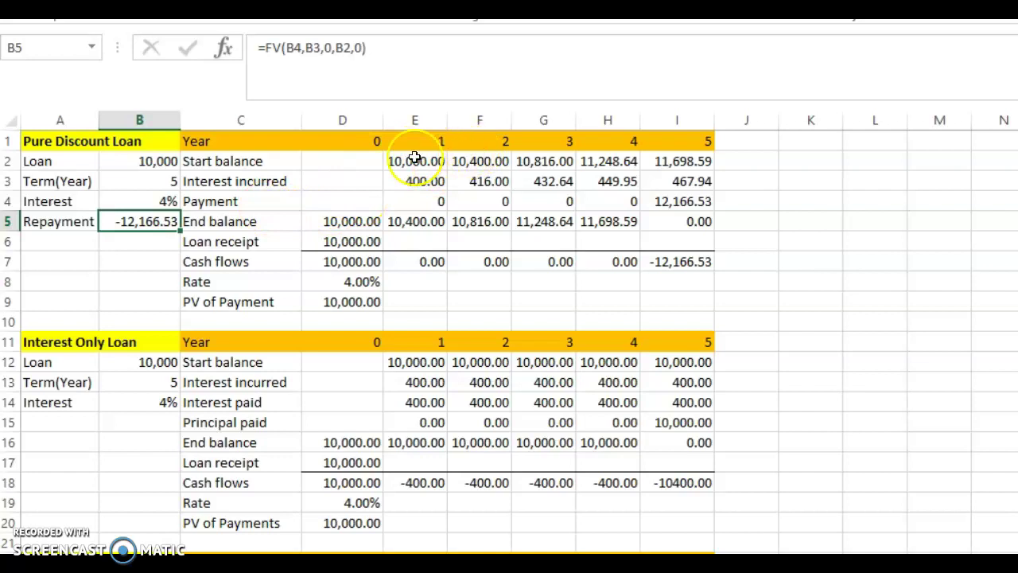
# - Examine the Pure Discount Loan's cash flow formulas from year 0 through year 5, going over years 1 to 4 again
pyautogui.click(349, 263)
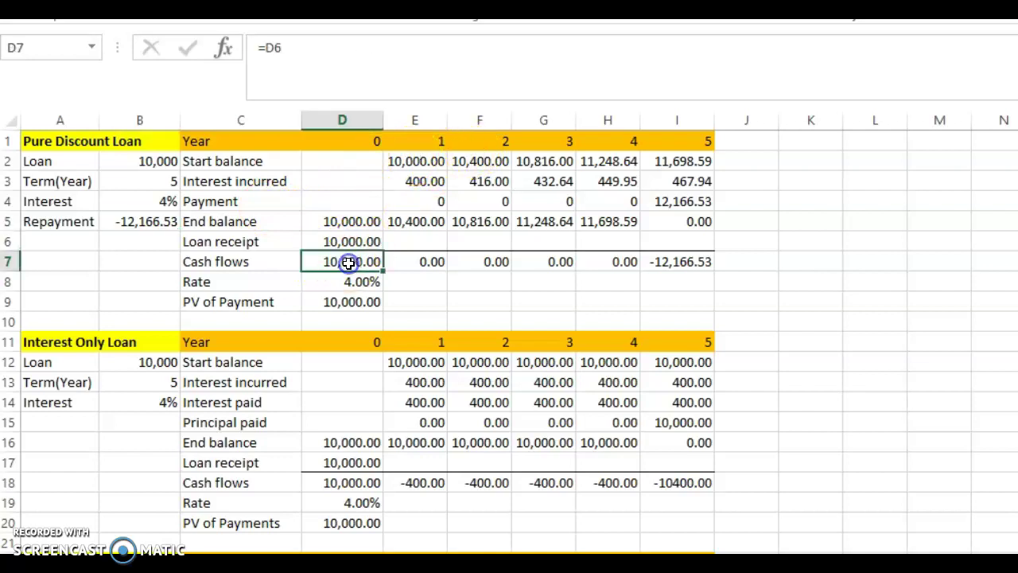
pyautogui.click(418, 262)
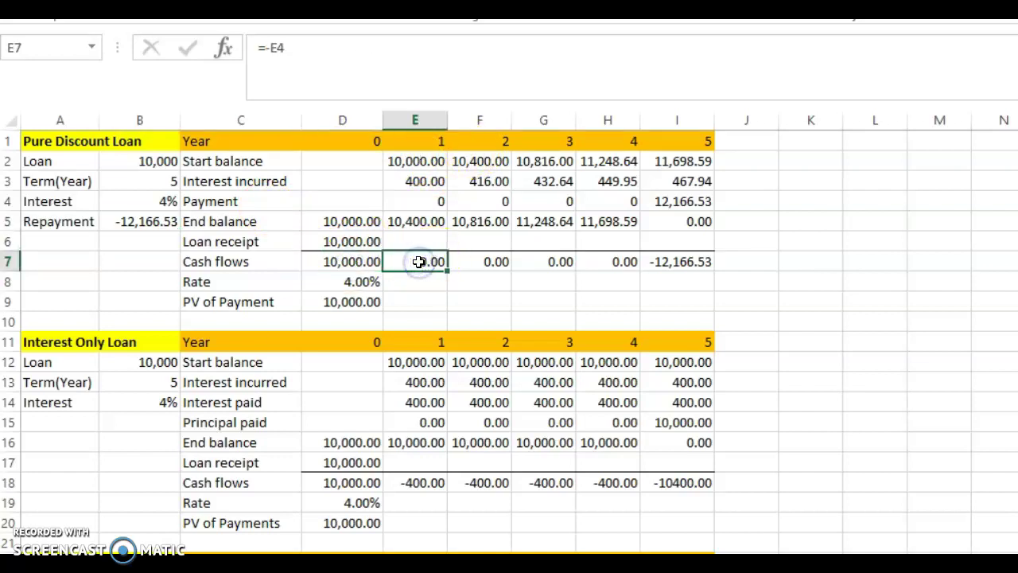
pyautogui.press('Right')
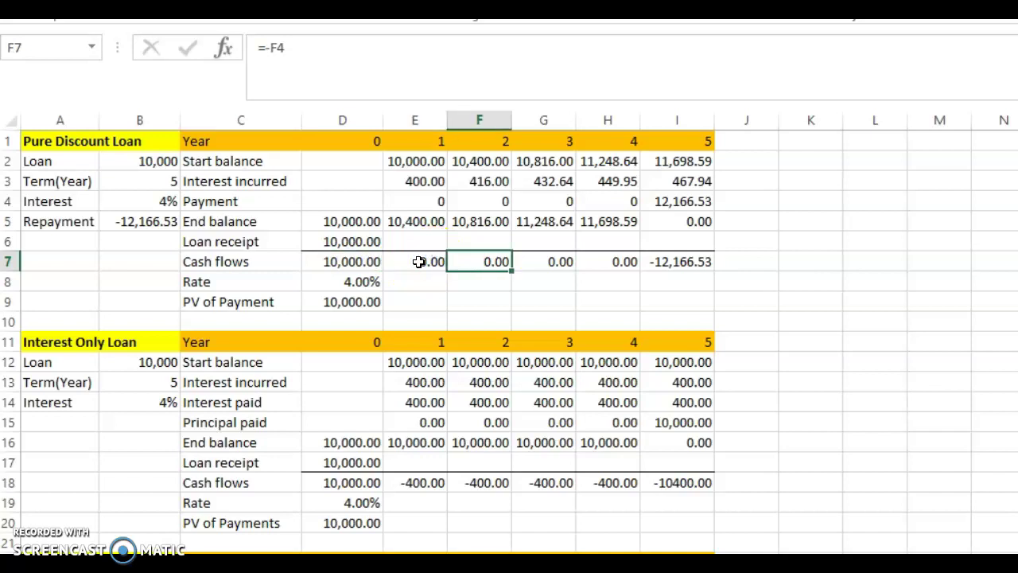
pyautogui.press('Right')
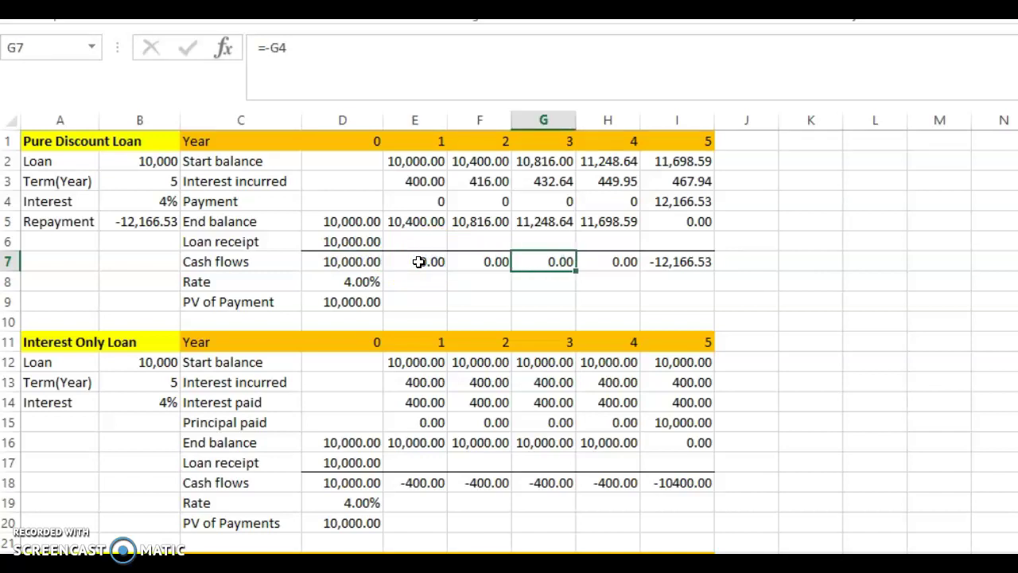
pyautogui.press('Right')
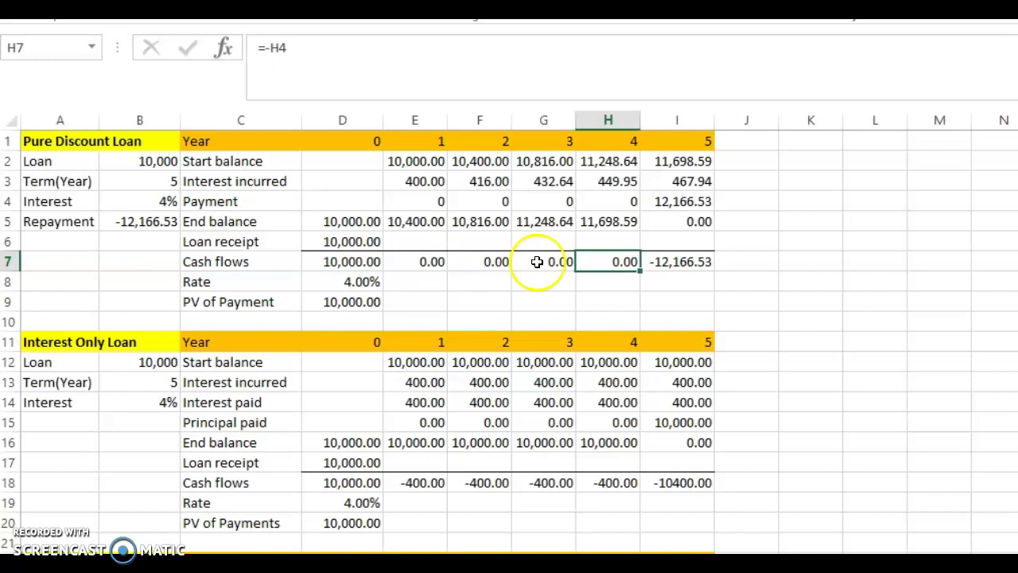
pyautogui.click(669, 264)
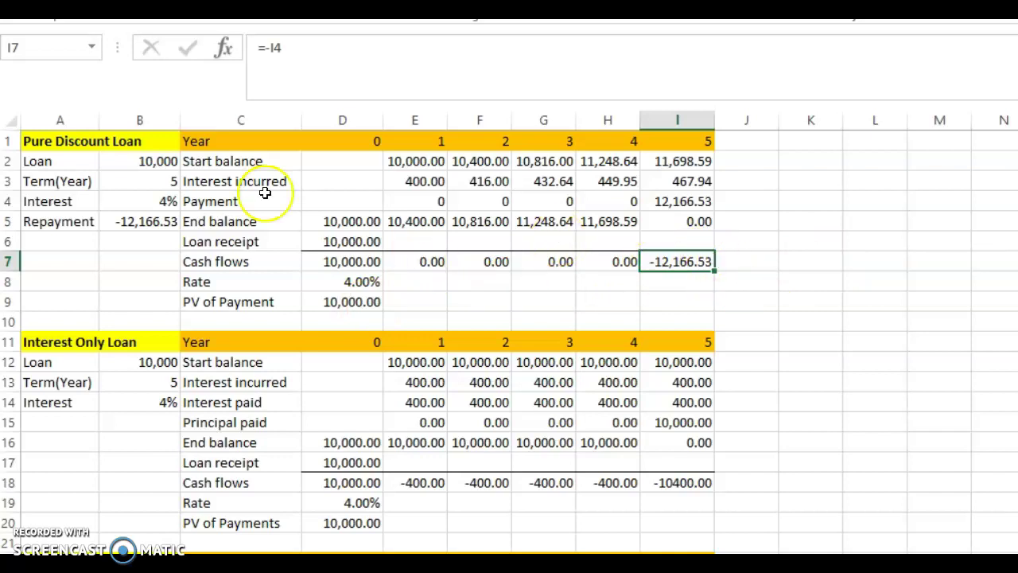
pyautogui.click(406, 261)
pyautogui.press('Right')
pyautogui.press('Right')
pyautogui.press('Right')
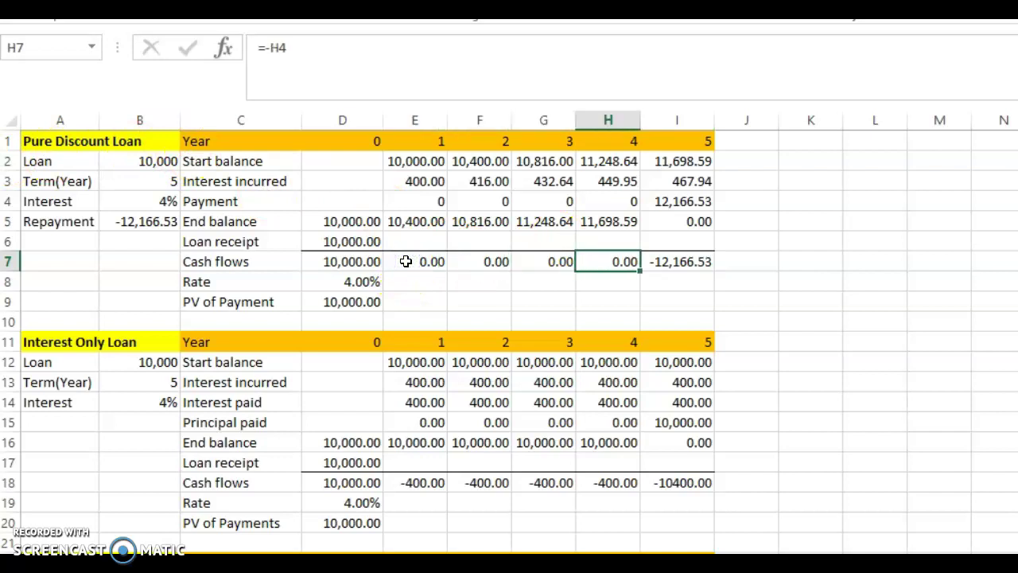
pyautogui.click(430, 259)
pyautogui.press('Right')
pyautogui.press('Right')
pyautogui.press('Right')
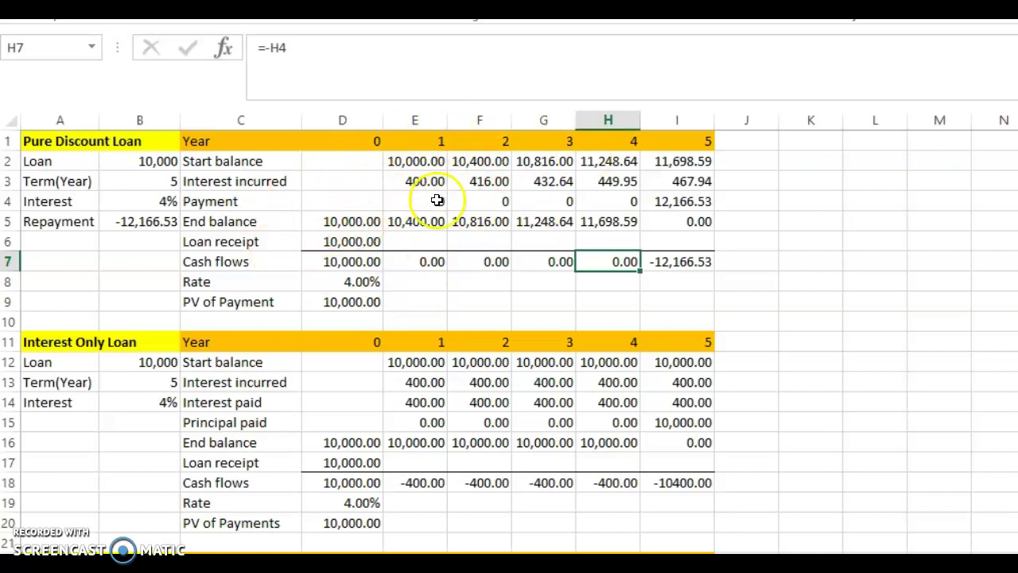
# - Inspect the year 0 end balance and loan receipt of the Pure Discount Loan
pyautogui.click(353, 223)
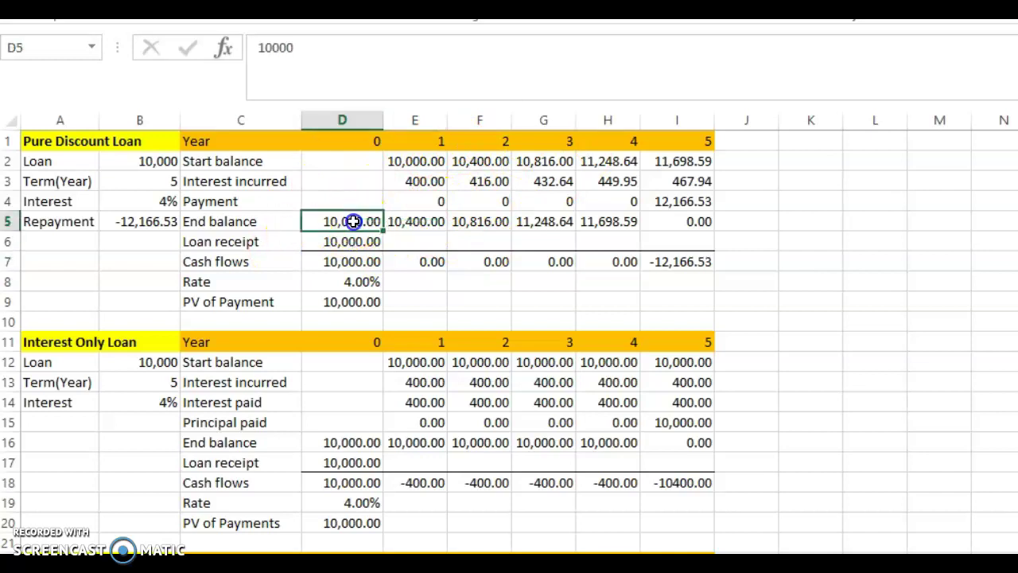
pyautogui.click(345, 241)
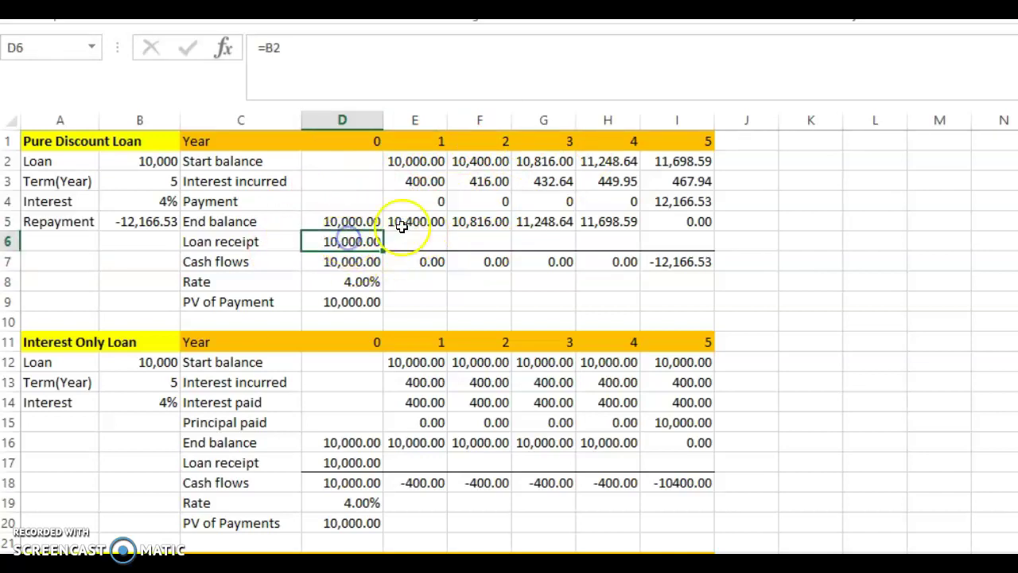
pyautogui.click(351, 223)
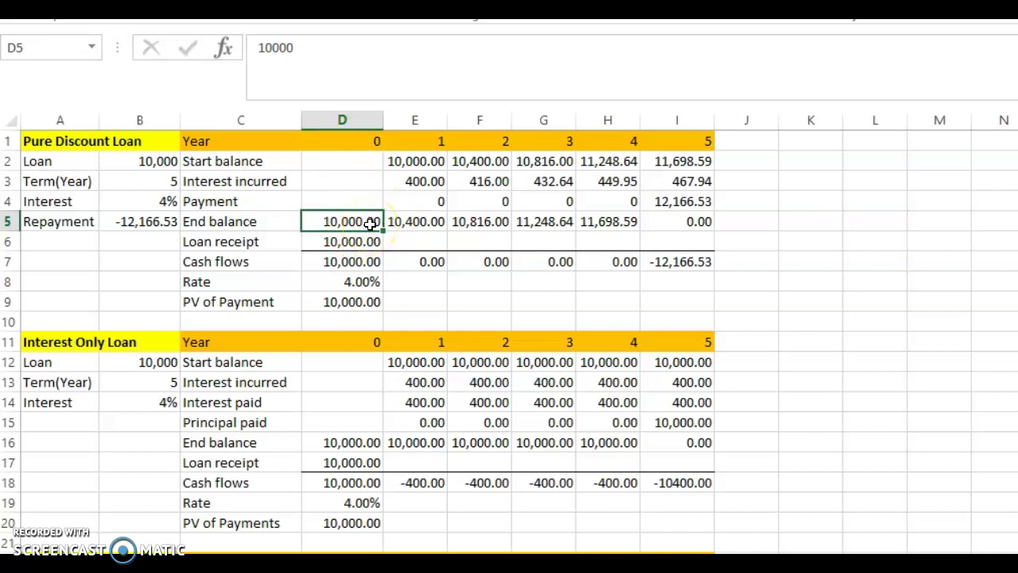
# - Review how the Pure Discount Loan's year 1 start balance, interest incurred and payment lead from the year 0 balance to the year 1 end balance
pyautogui.click(427, 178)
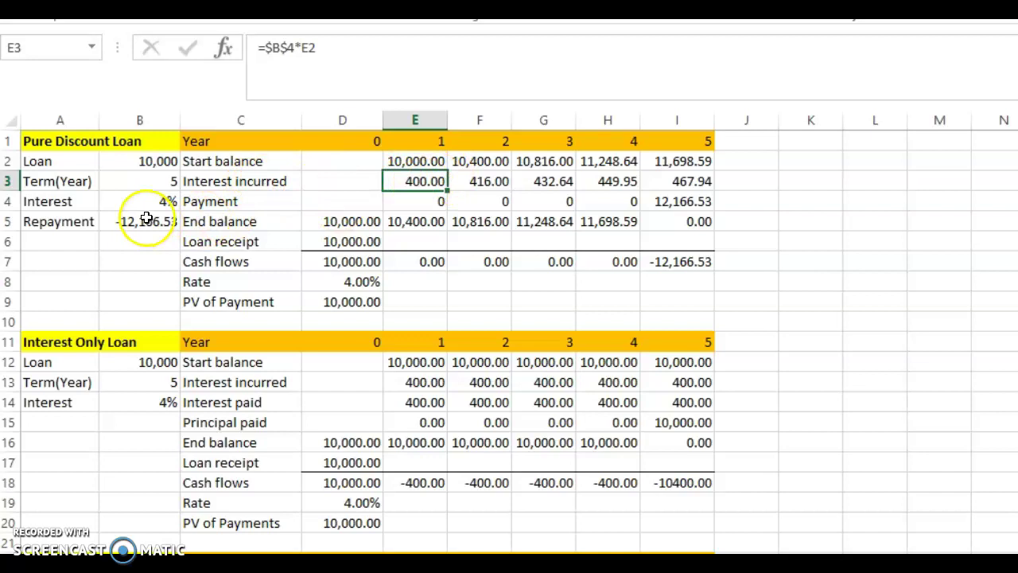
pyautogui.click(422, 200)
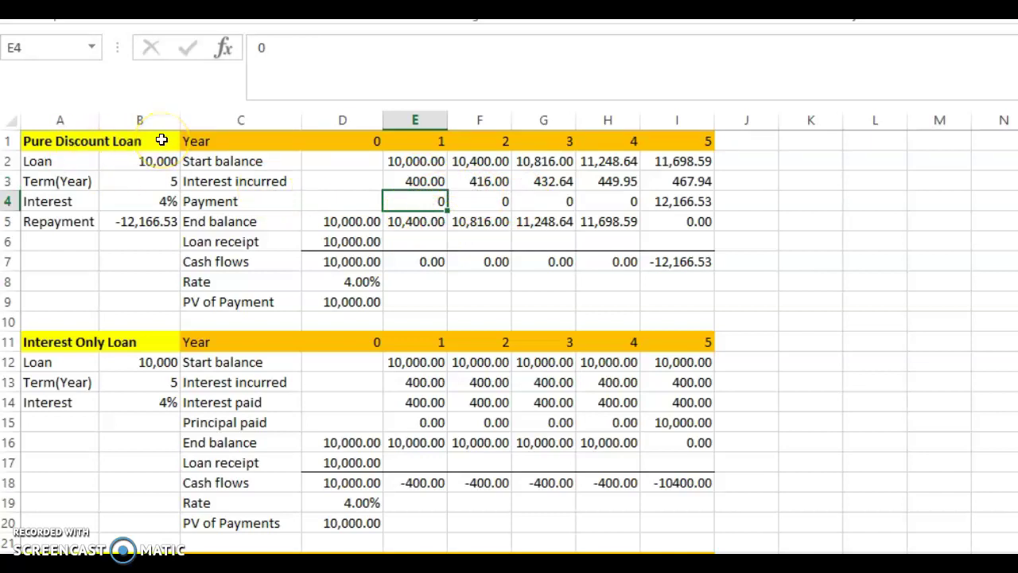
pyautogui.click(423, 183)
pyautogui.click(417, 201)
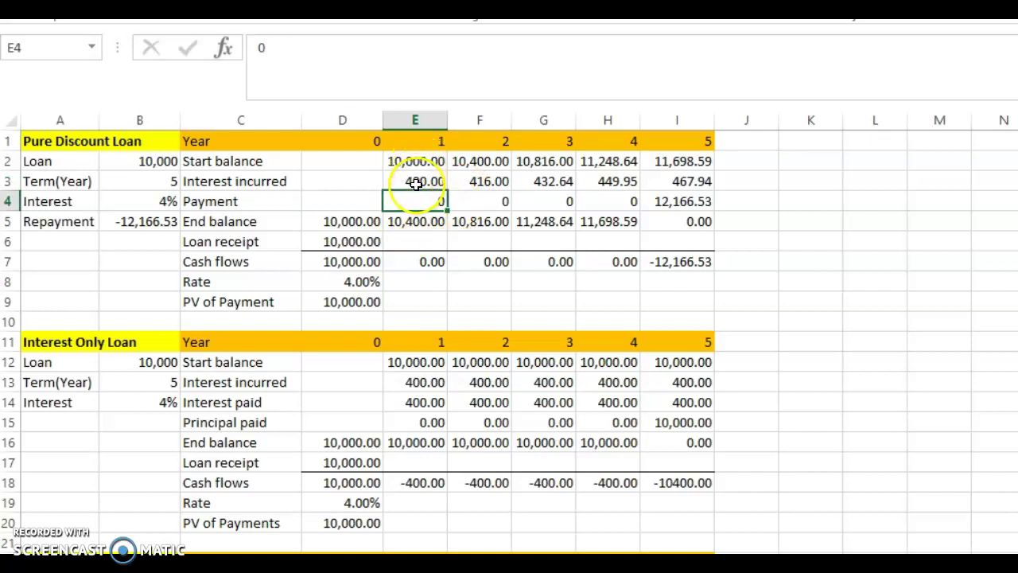
pyautogui.click(418, 181)
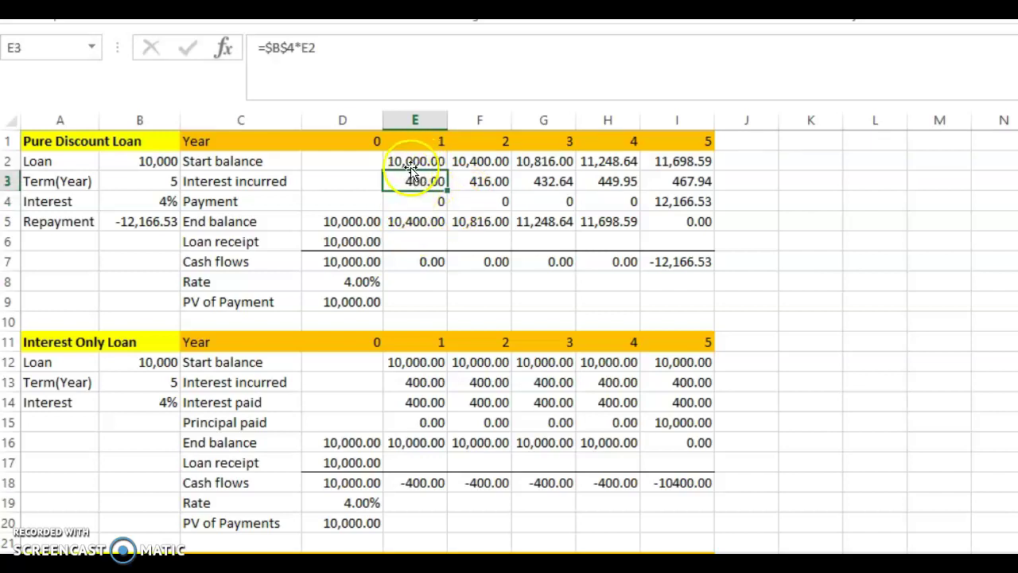
pyautogui.click(417, 162)
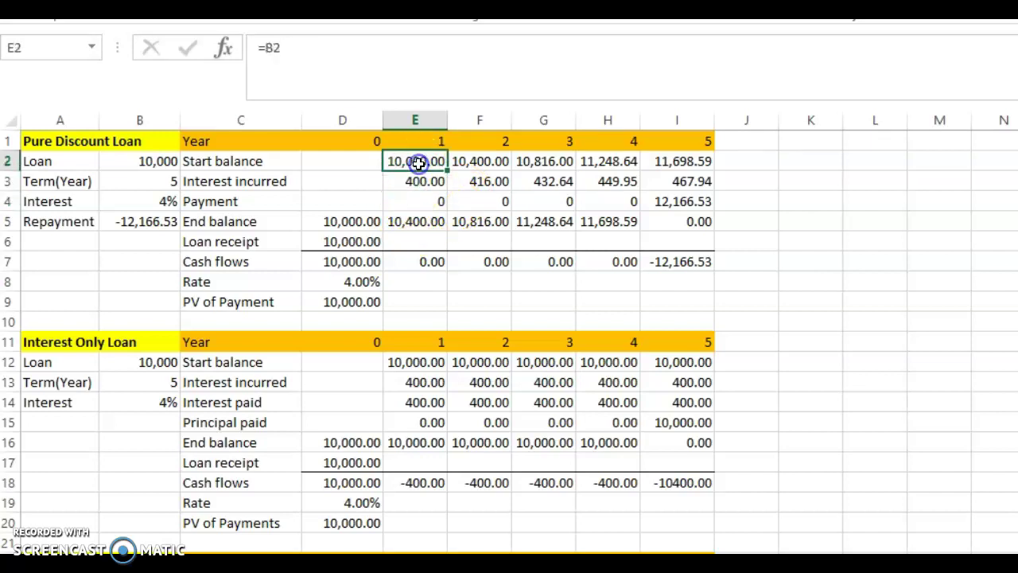
pyautogui.click(372, 223)
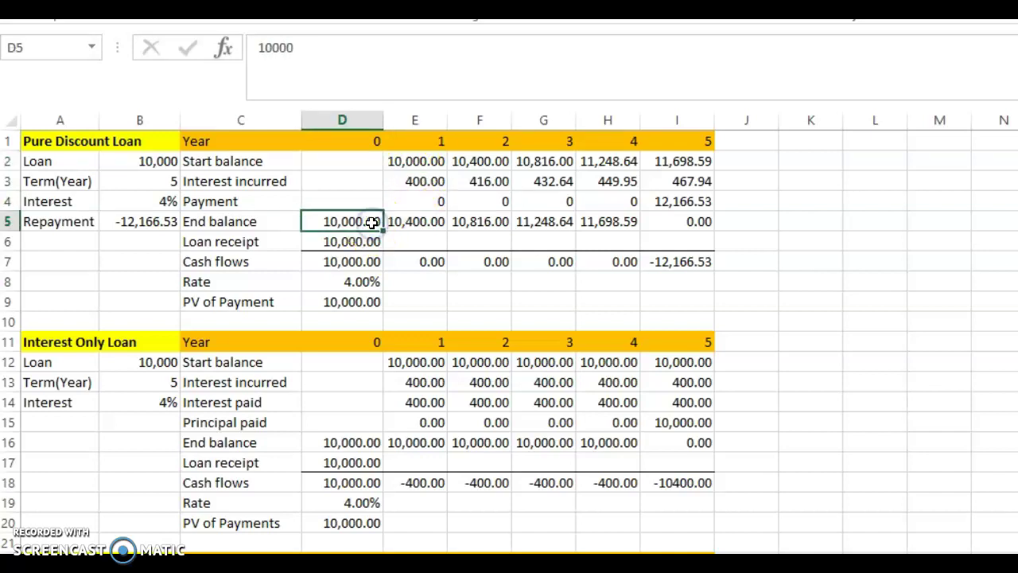
pyautogui.click(424, 156)
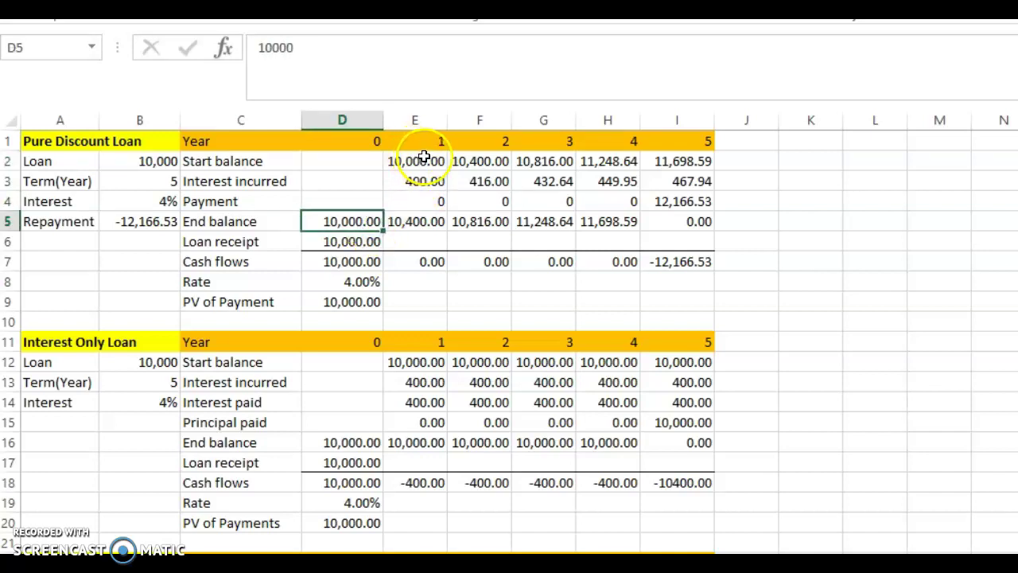
pyautogui.click(424, 159)
pyautogui.click(418, 180)
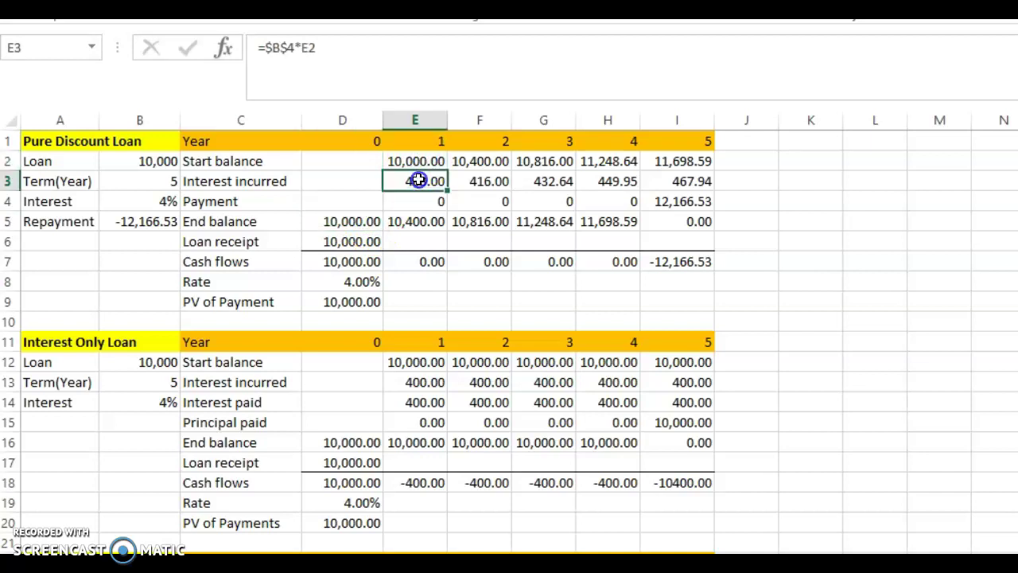
pyautogui.click(420, 221)
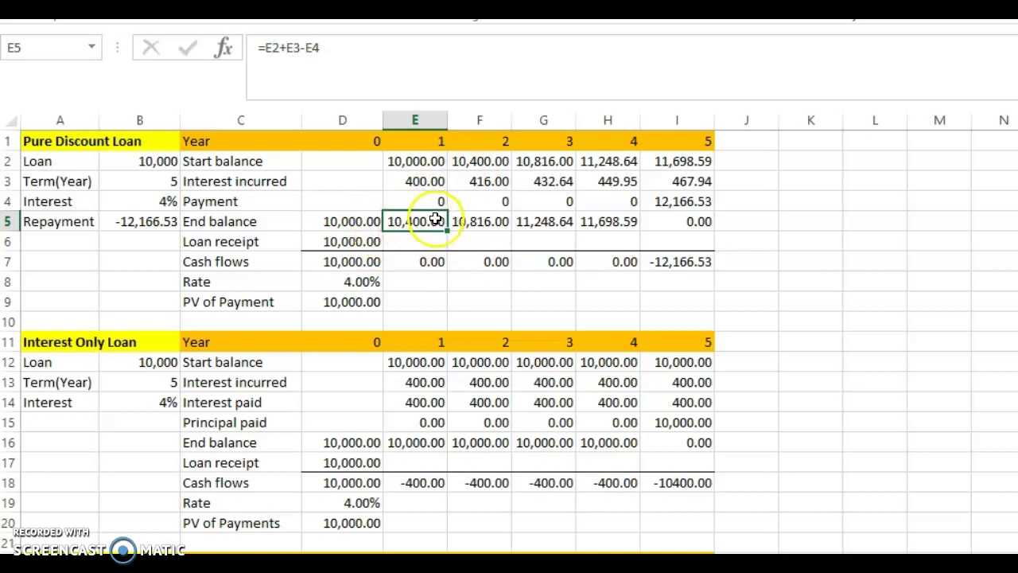
# - Check the Pure Discount Loan's year 2 and 3 interest formulas and how the year 2 start balance links to the year 1 end balance
pyautogui.click(470, 182)
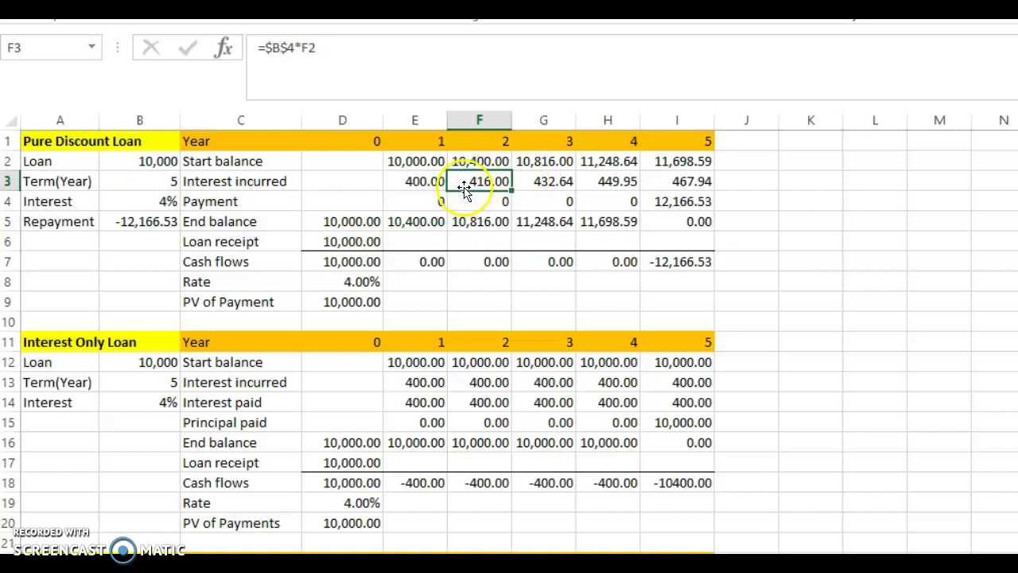
pyautogui.click(148, 202)
pyautogui.click(391, 220)
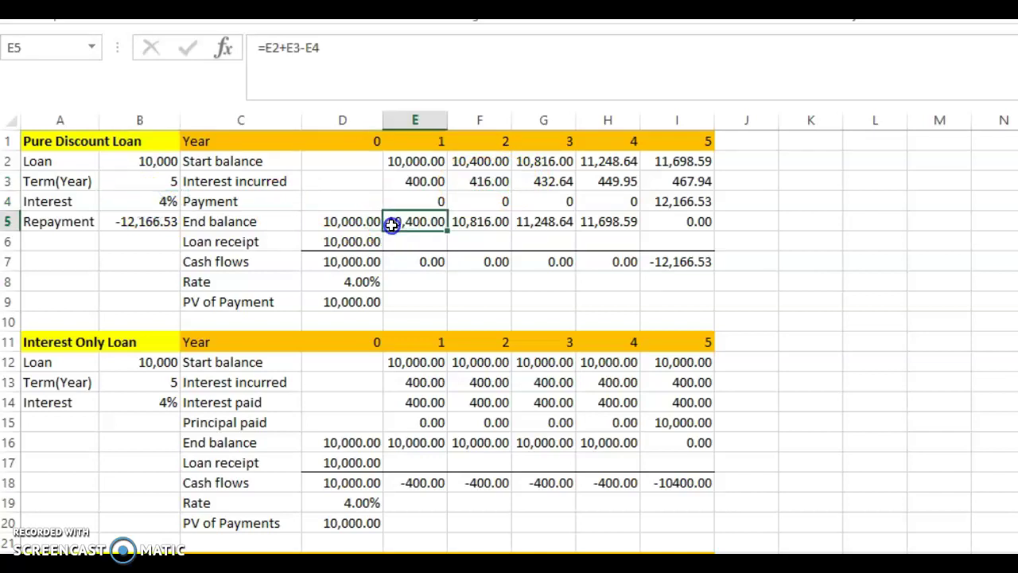
pyautogui.click(477, 182)
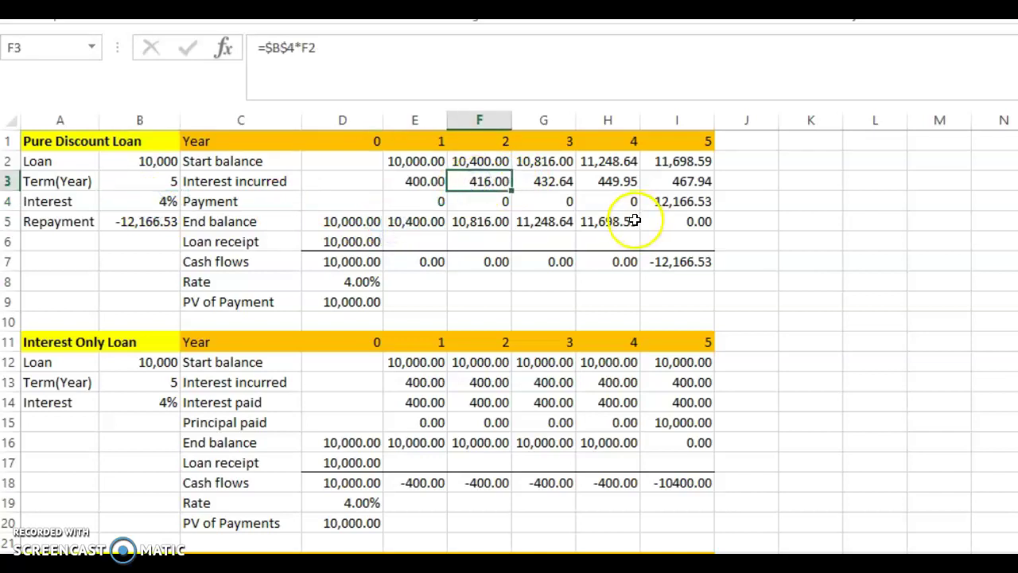
pyautogui.click(555, 180)
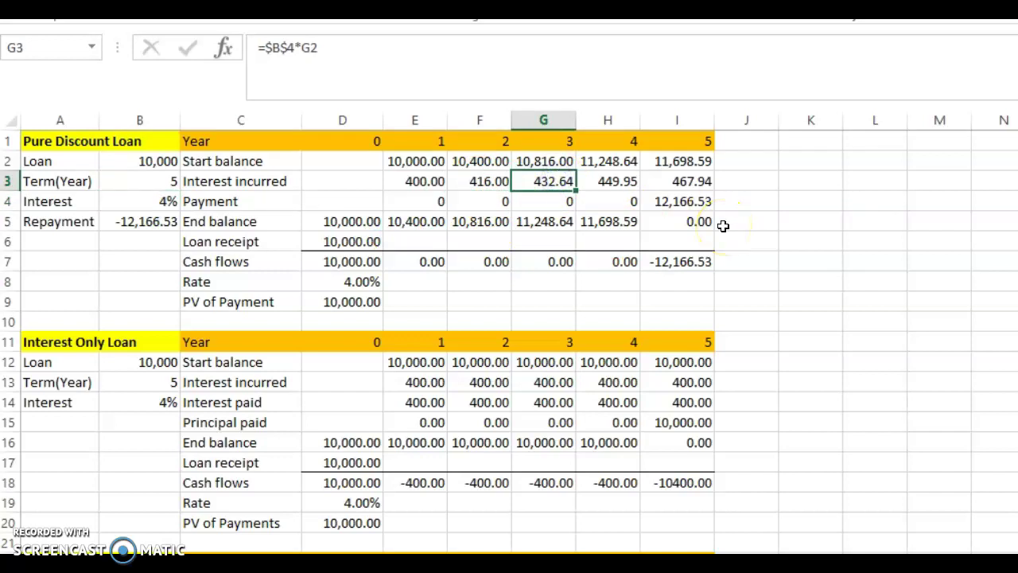
pyautogui.click(479, 221)
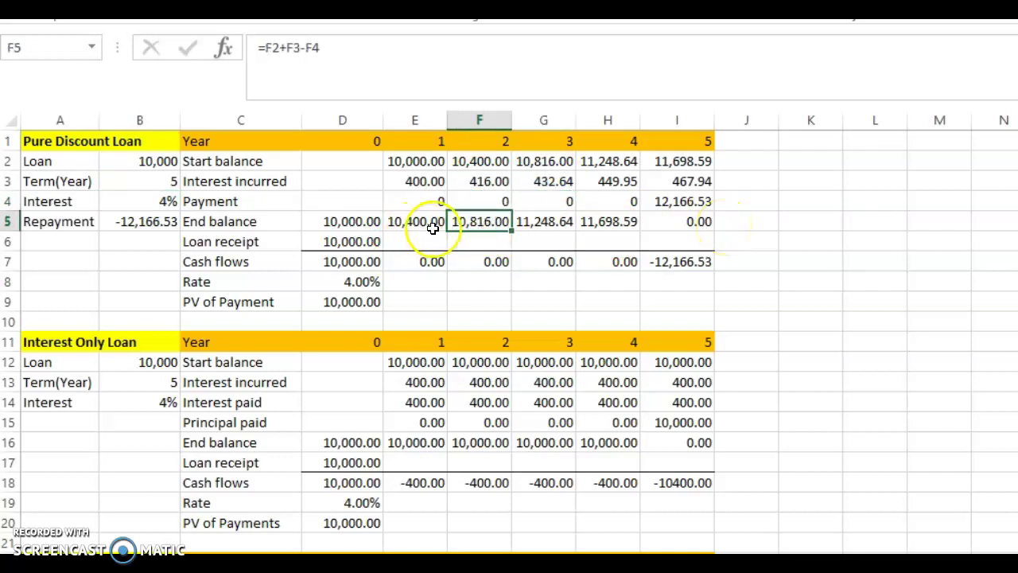
pyautogui.click(477, 163)
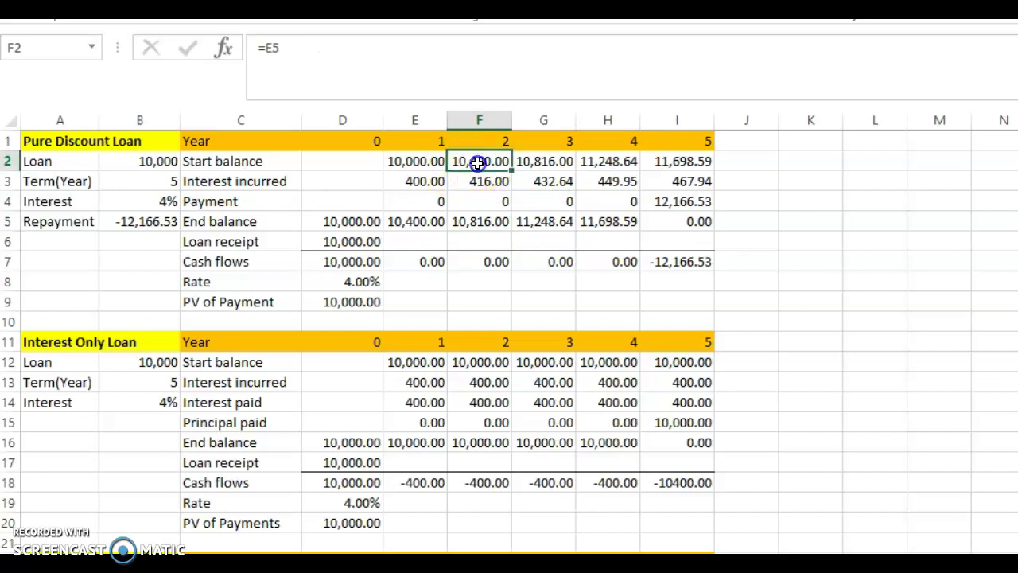
pyautogui.click(414, 221)
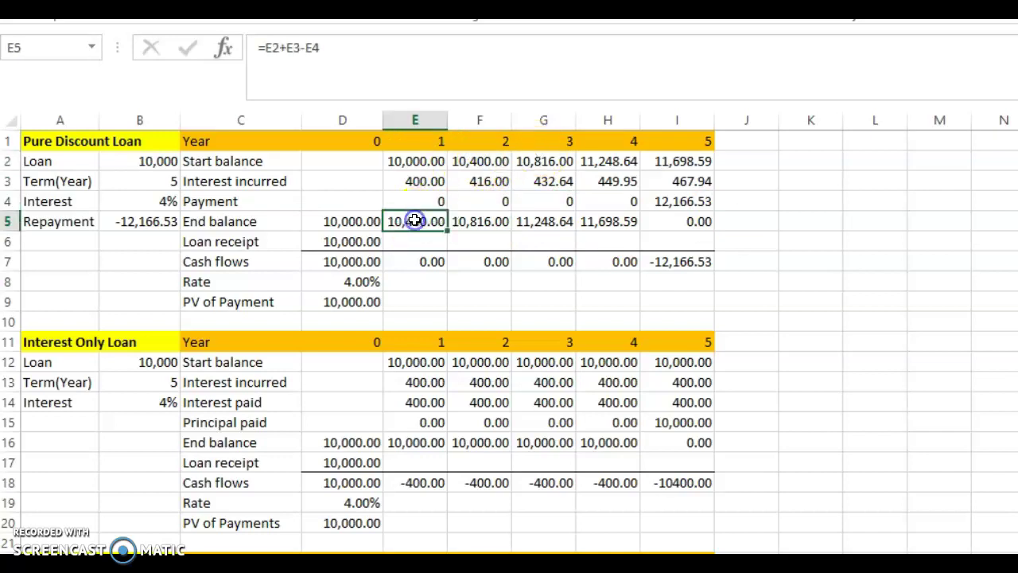
pyautogui.click(481, 163)
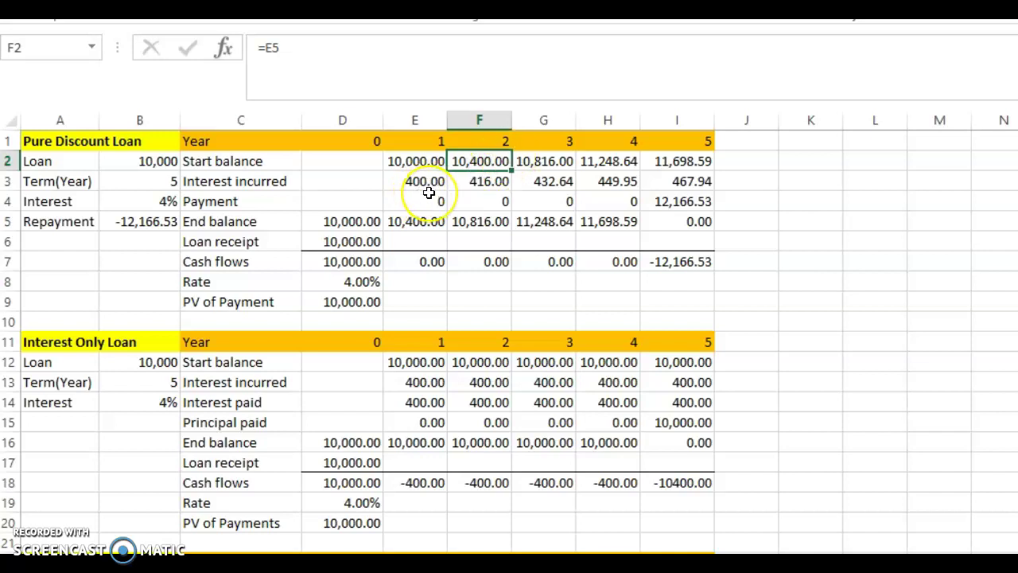
# - Examine the Pure Discount Loan's interest incurred formulas across years 1 to 5
pyautogui.click(486, 182)
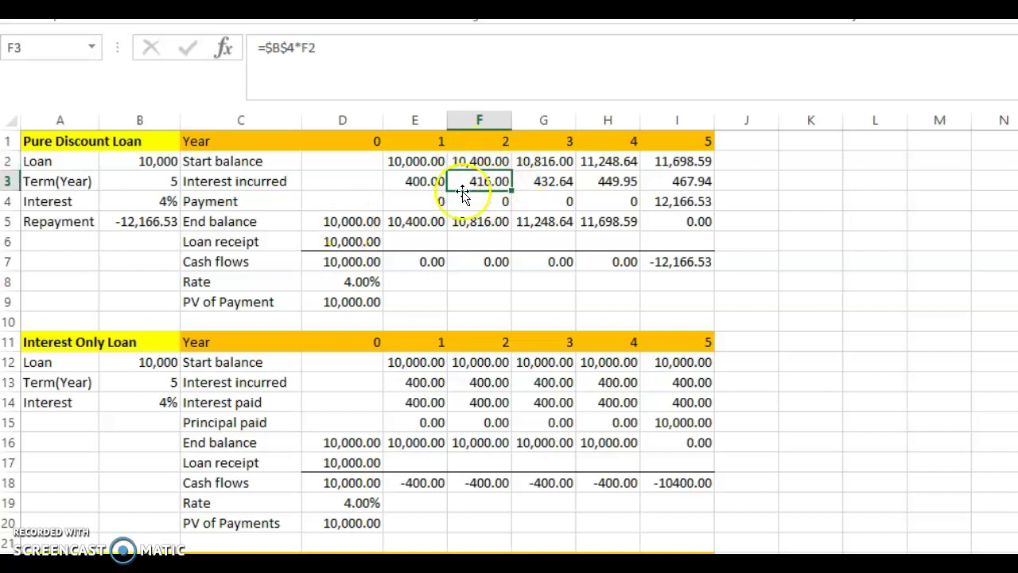
pyautogui.click(427, 181)
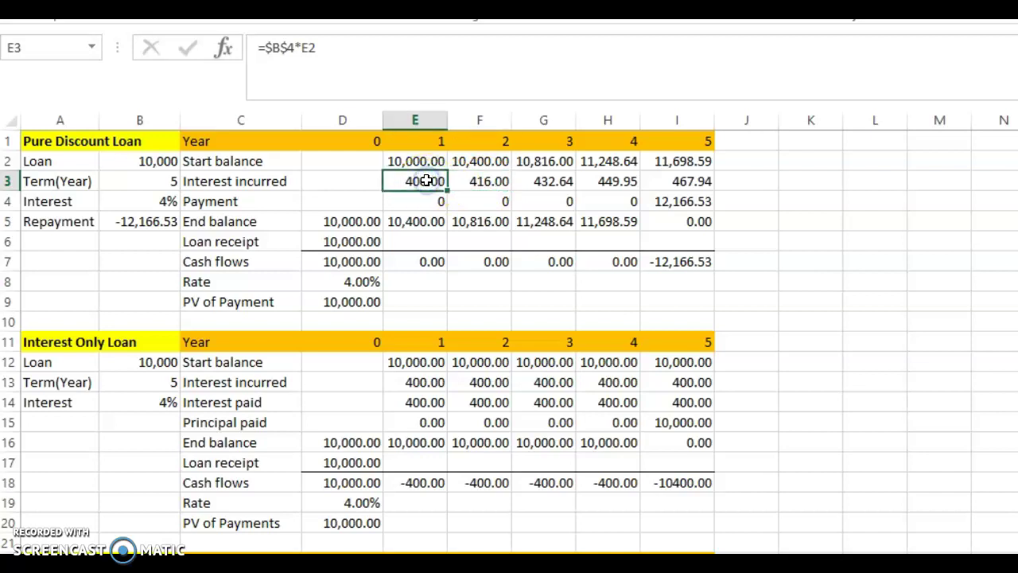
pyautogui.press('Right')
pyautogui.press('Right')
pyautogui.press('Right')
pyautogui.press('Right')
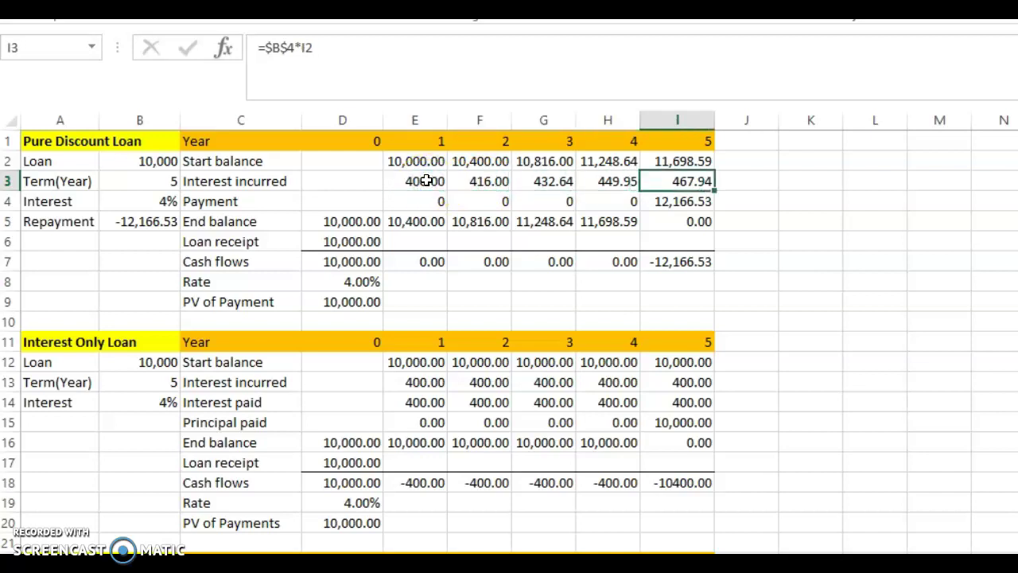
# - Review how the Pure Discount Loan's year 2 start balance and interest build its end balance, continuing along the end balances to year 4
pyautogui.click(490, 181)
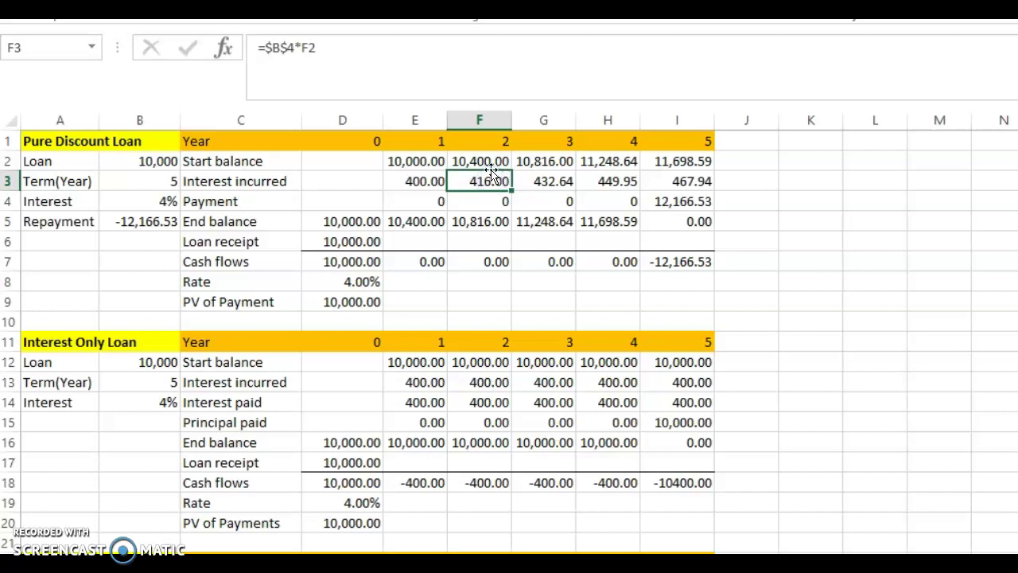
pyautogui.click(490, 222)
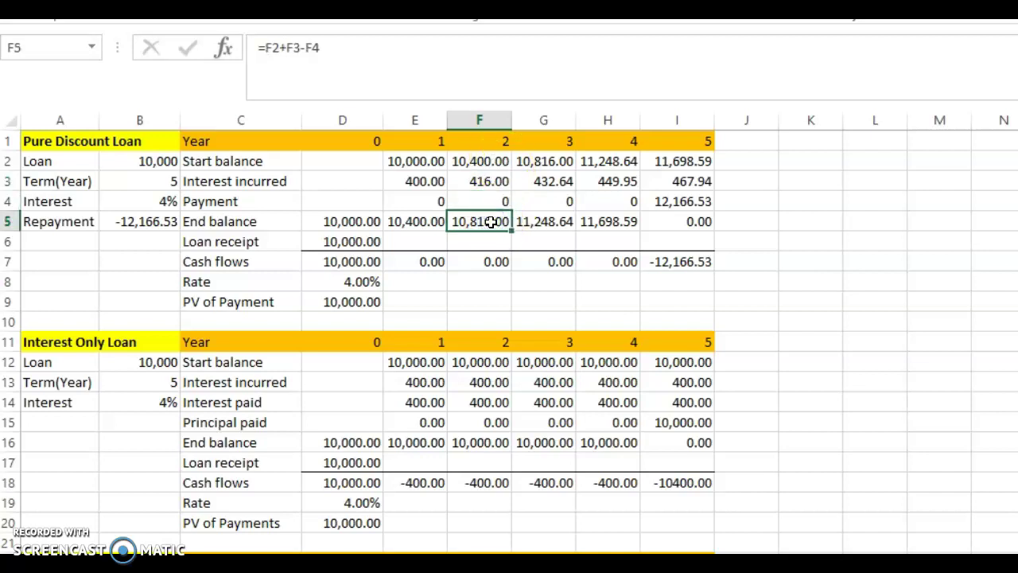
pyautogui.click(493, 161)
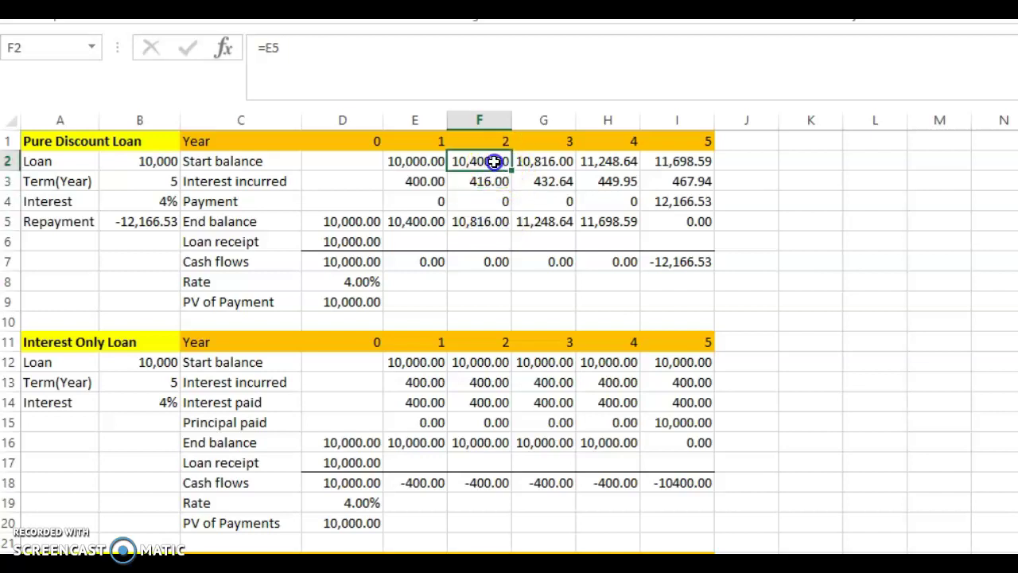
pyautogui.click(487, 182)
pyautogui.click(505, 185)
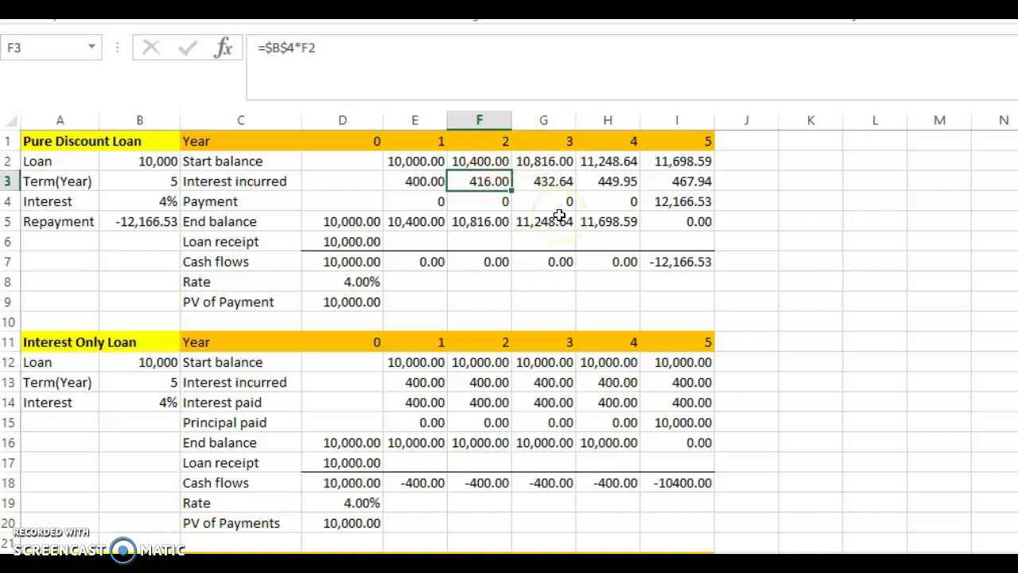
pyautogui.click(470, 222)
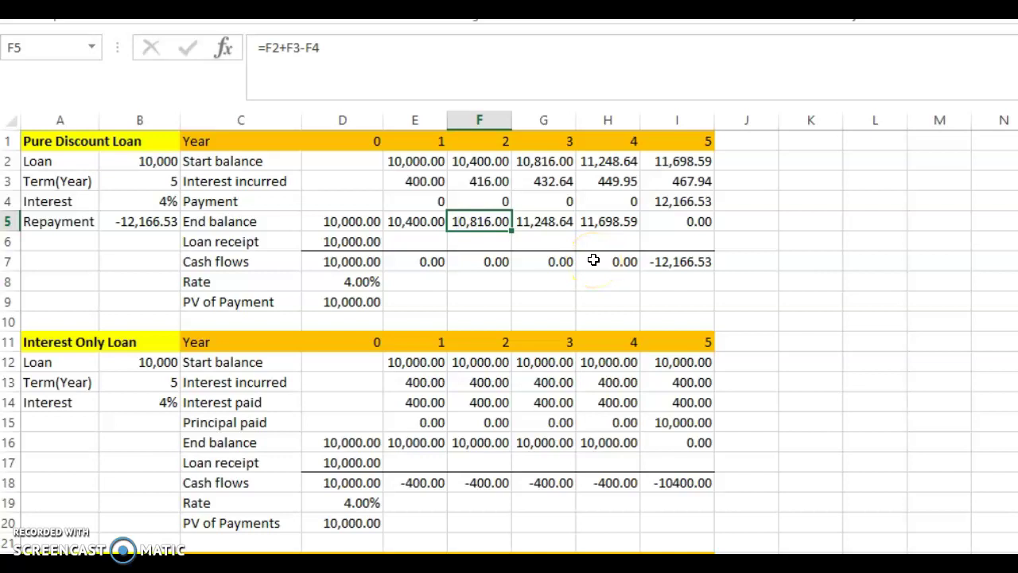
pyautogui.press('Right')
pyautogui.press('Right')
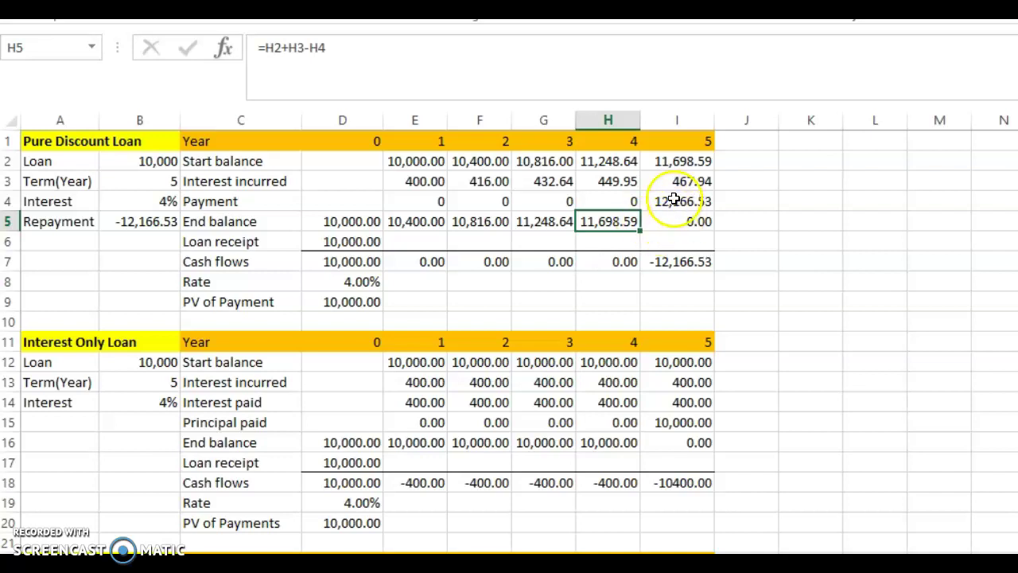
# - Check how the Pure Discount Loan's year 5 start balance links to the year 4 end balance, going over the year 3 to 5 headings
pyautogui.click(678, 160)
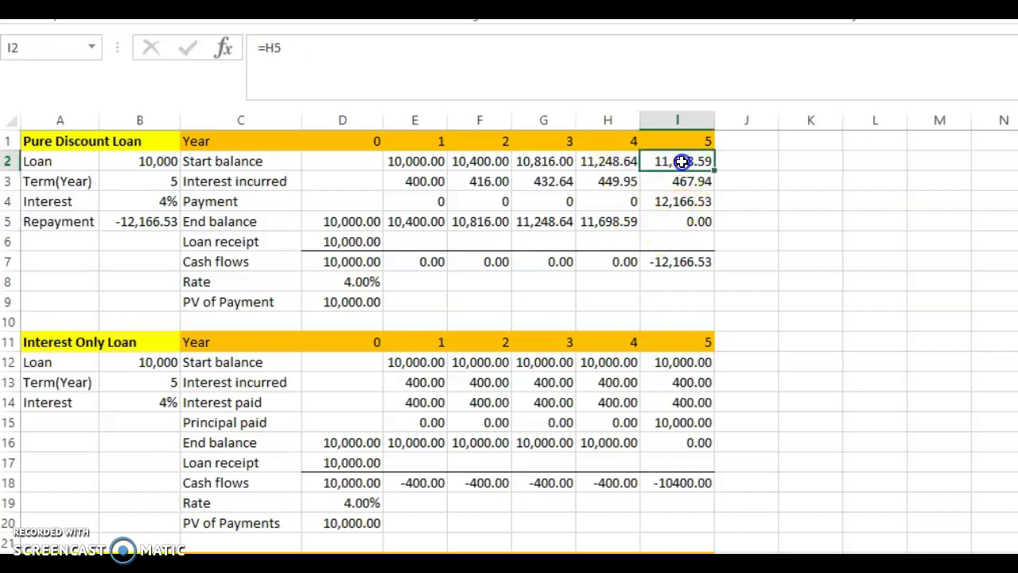
pyautogui.click(620, 222)
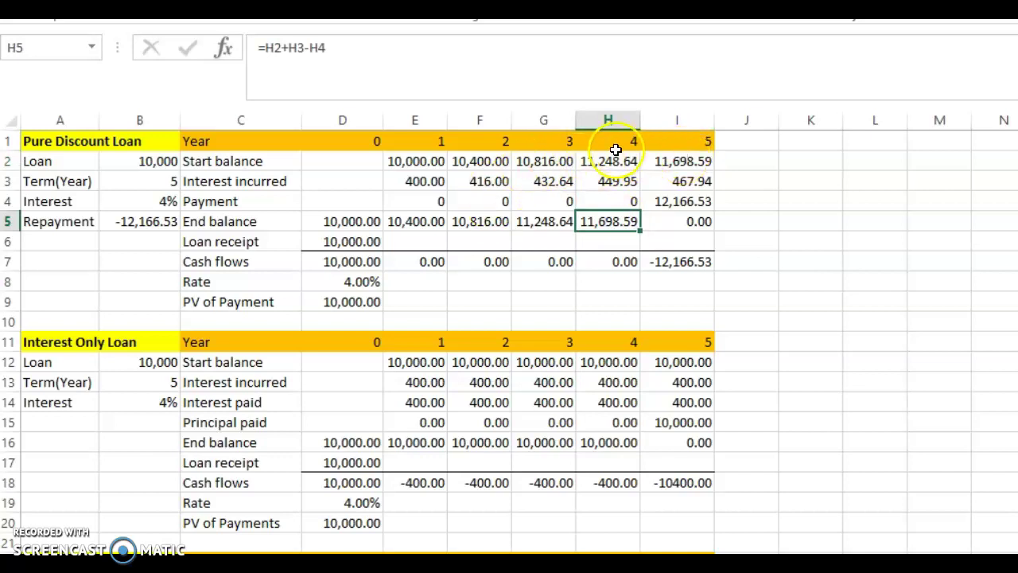
pyautogui.click(554, 144)
pyautogui.press('Right')
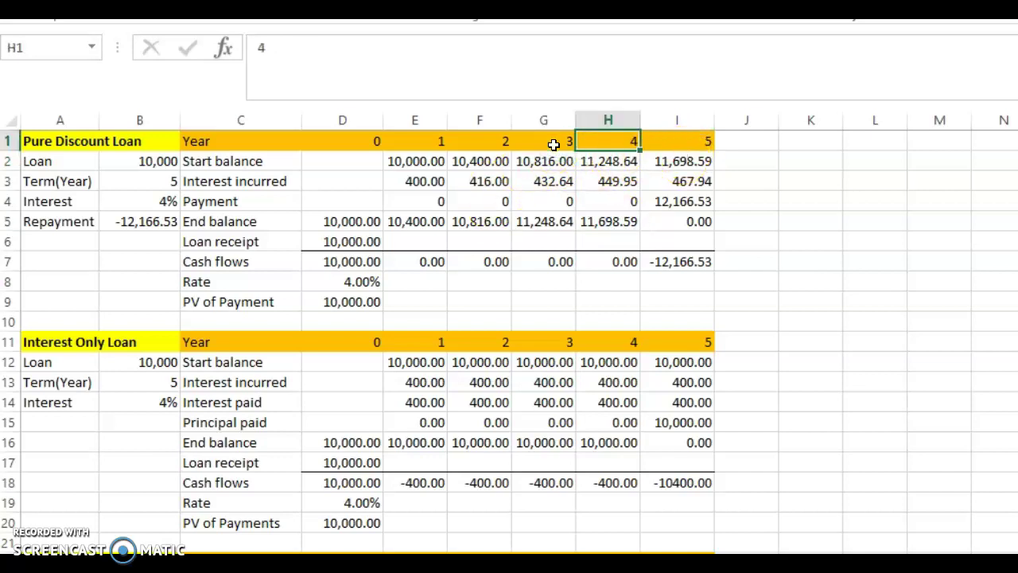
pyautogui.click(659, 141)
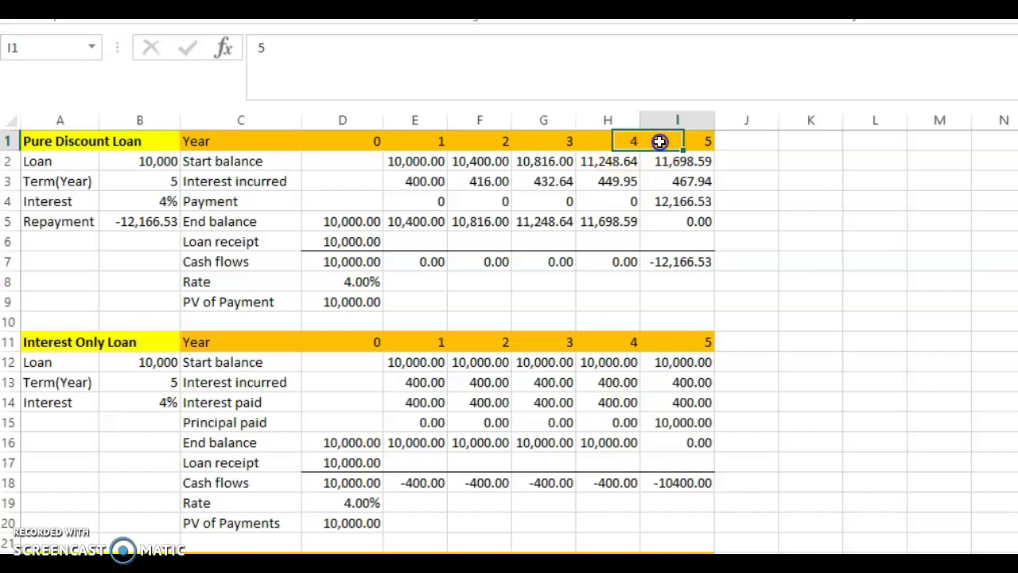
pyautogui.click(624, 223)
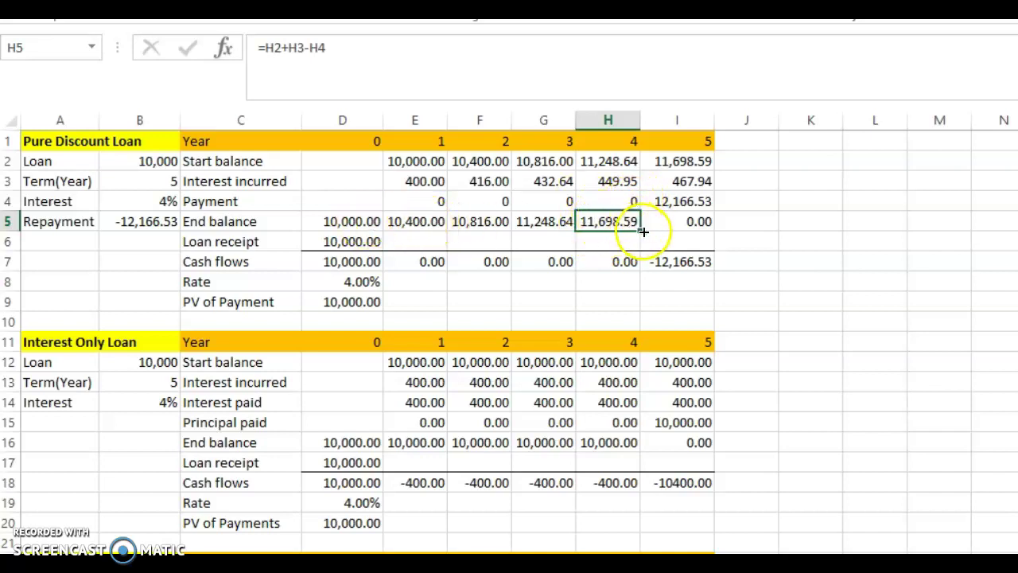
# - Trace the Pure Discount Loan's year 5 interest incurred to its start balance, the interest rate and the year 4 end balance
pyautogui.click(684, 159)
pyautogui.click(697, 180)
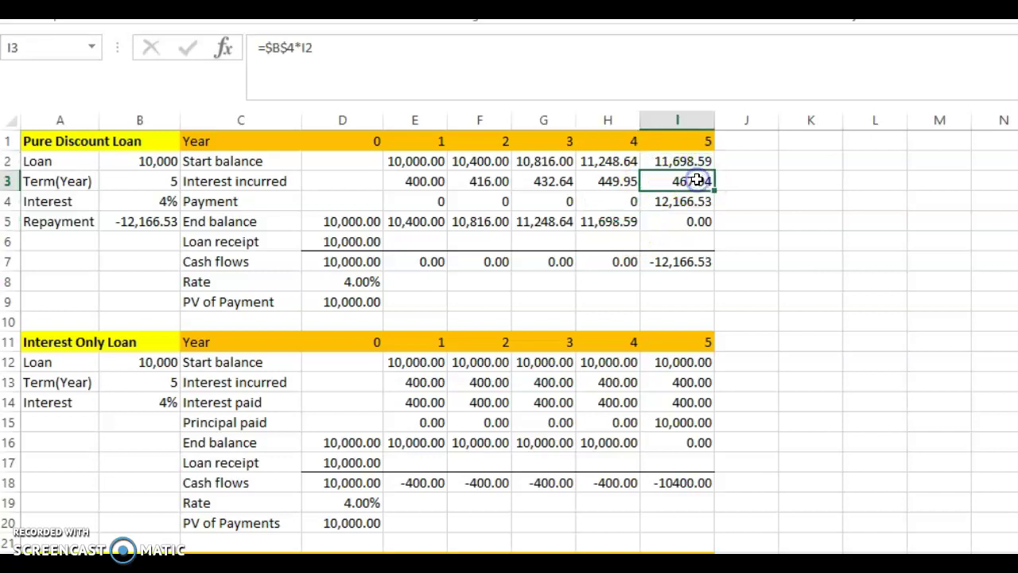
pyautogui.click(148, 200)
pyautogui.click(614, 223)
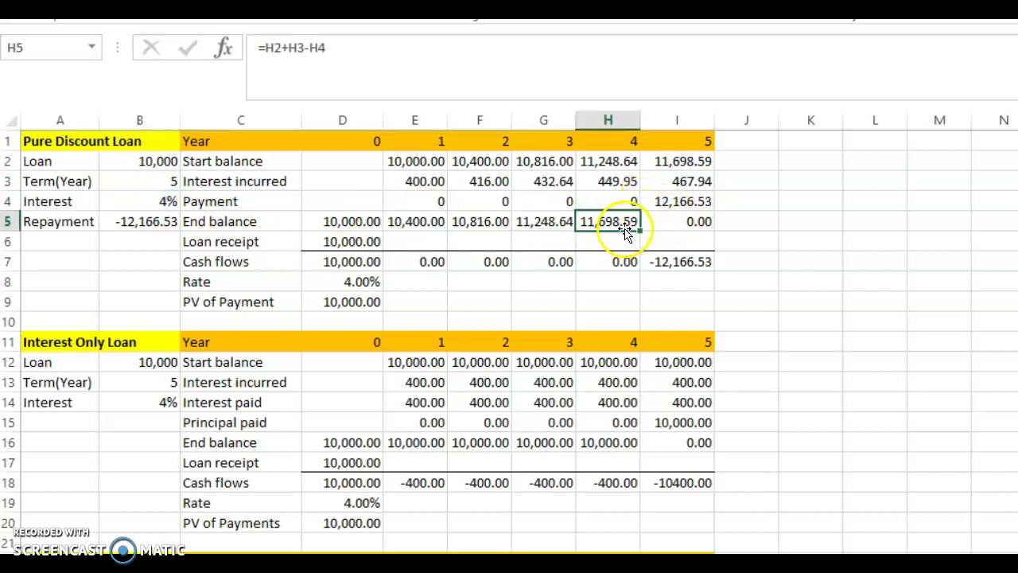
pyautogui.click(659, 181)
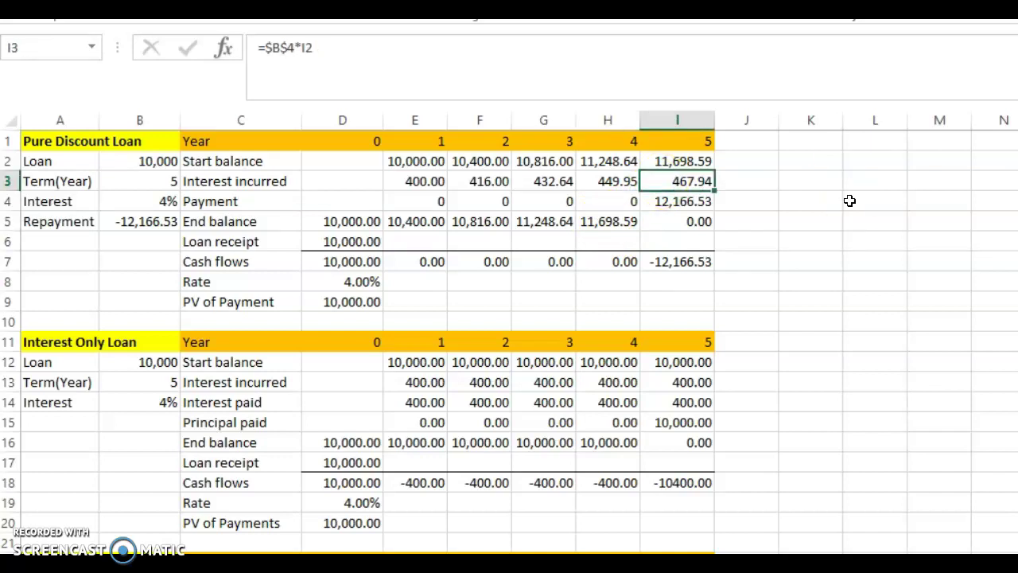
pyautogui.click(705, 161)
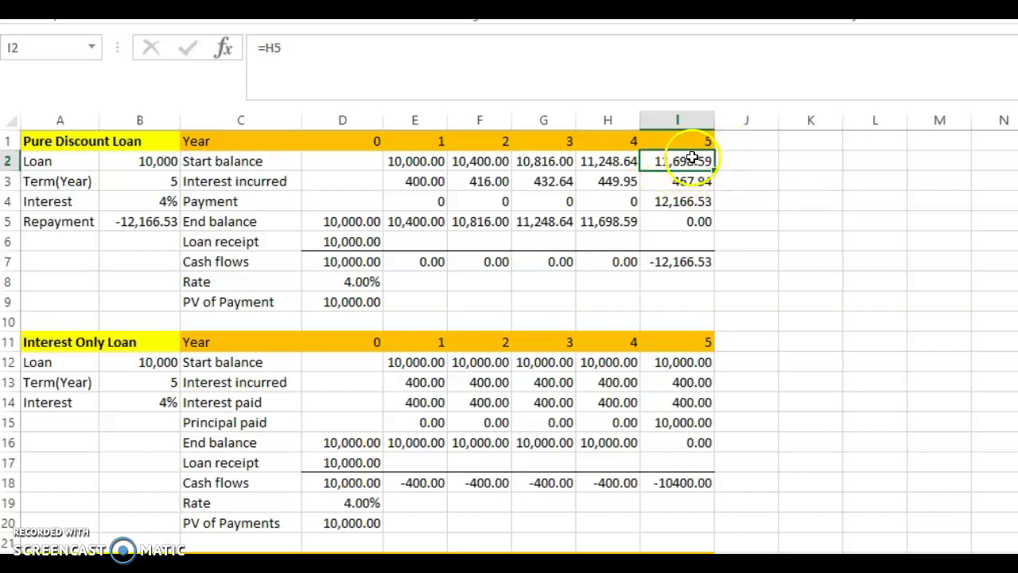
# - Inspect the Pure Discount Loan's year 5 payment, end balance and cash flow formulas
pyautogui.click(694, 199)
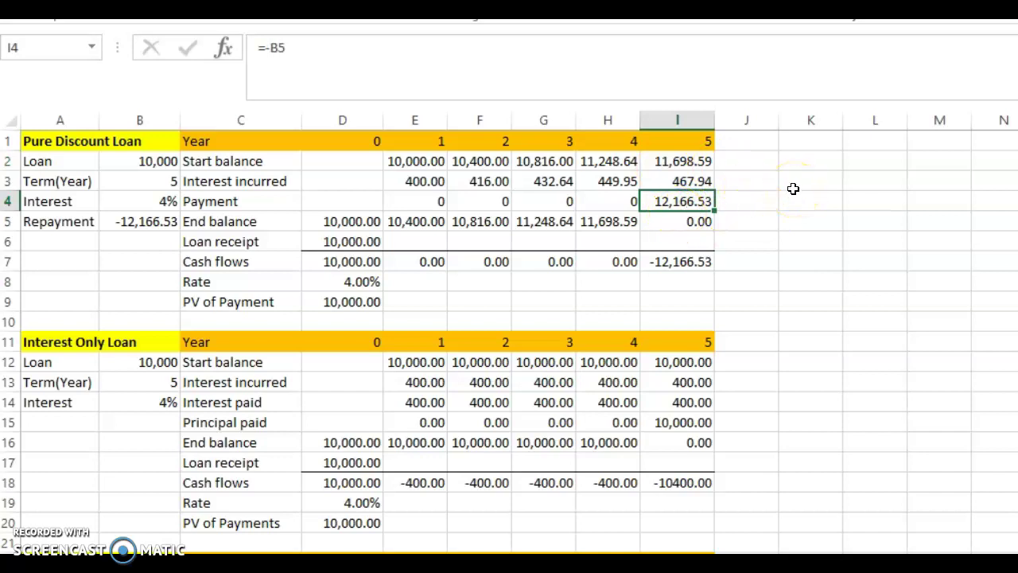
pyautogui.click(681, 223)
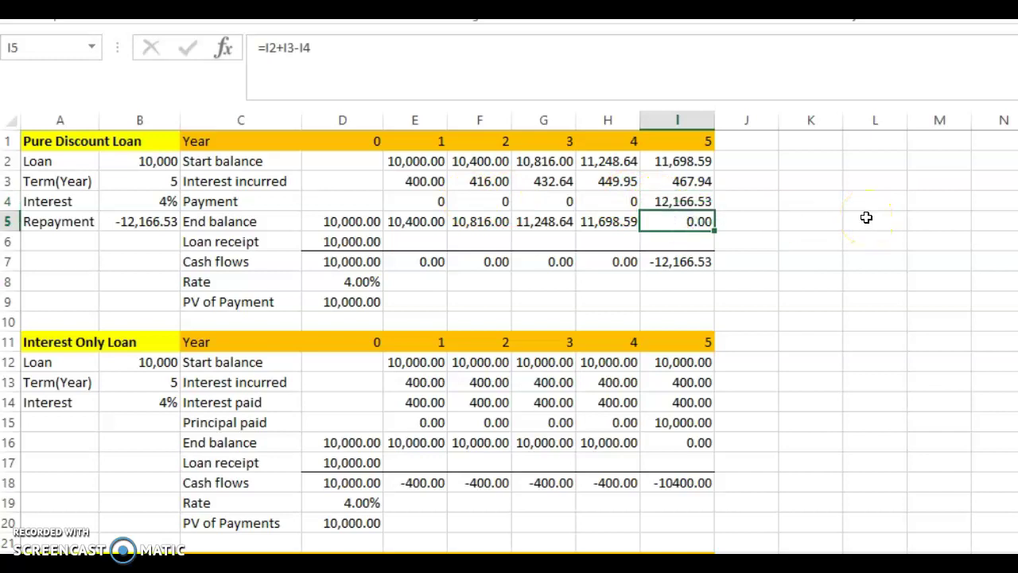
pyautogui.click(665, 263)
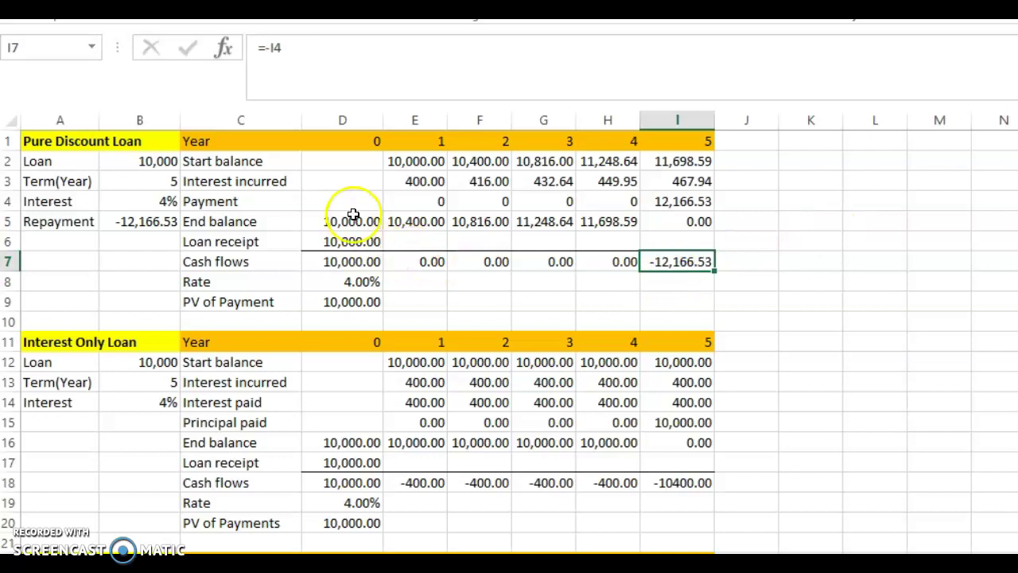
# - Review the Pure Discount Loan's schedule and its year 0 and year 5 cash flows against the PV of Payment formula
pyautogui.moveTo(341, 160); pyautogui.dragTo(682, 237)
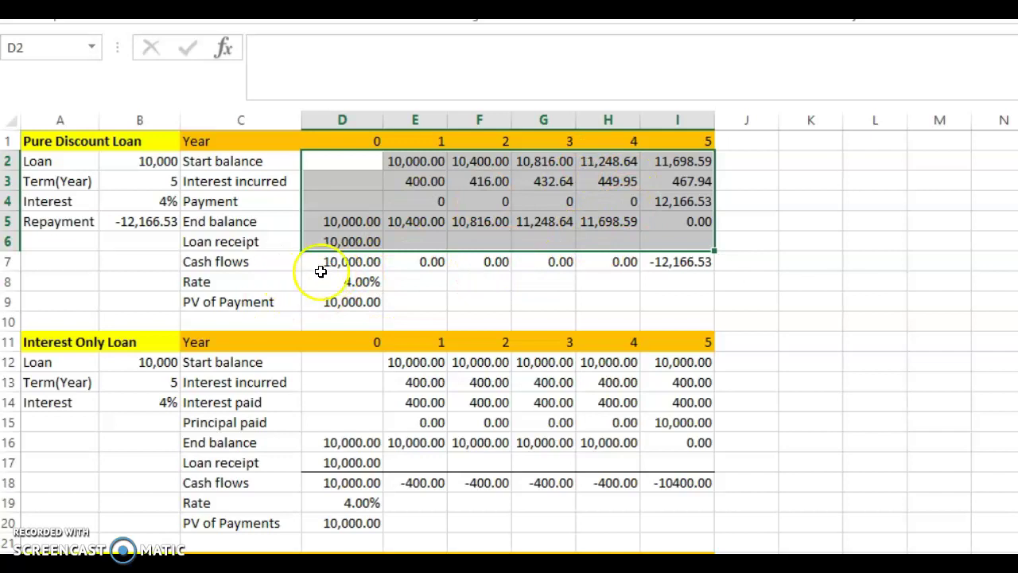
pyautogui.click(696, 261)
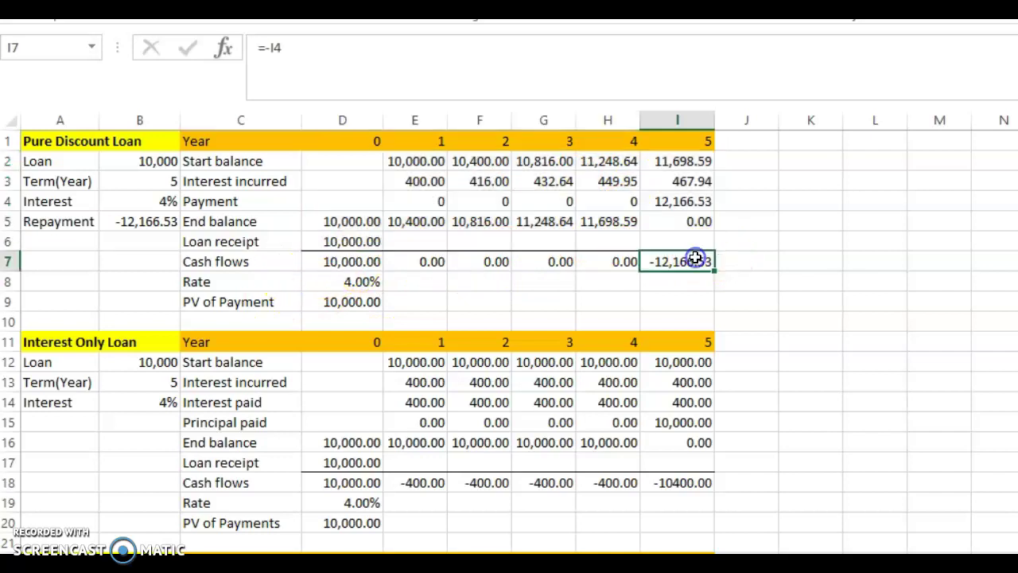
pyautogui.click(362, 261)
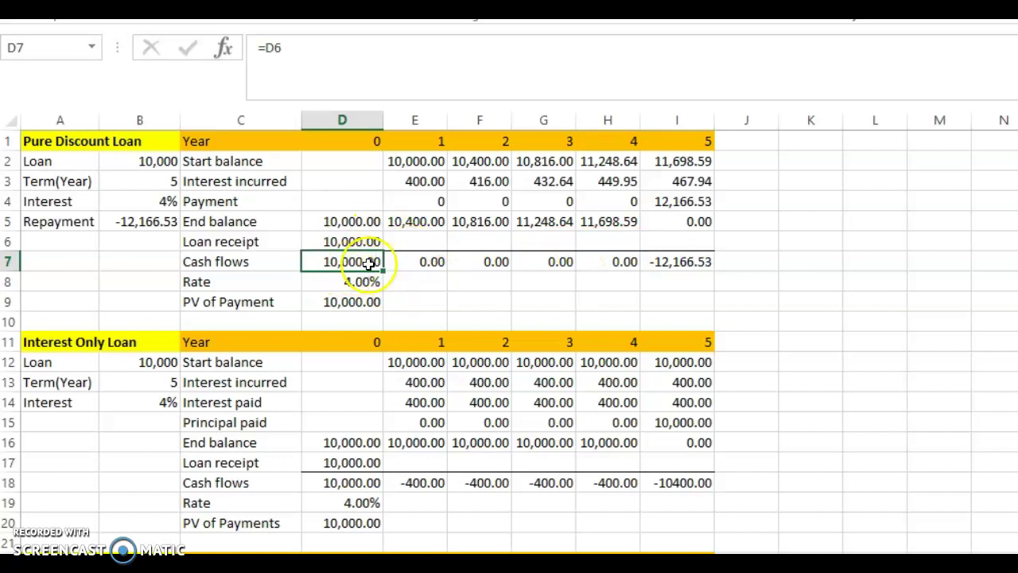
pyautogui.click(688, 262)
pyautogui.click(341, 301)
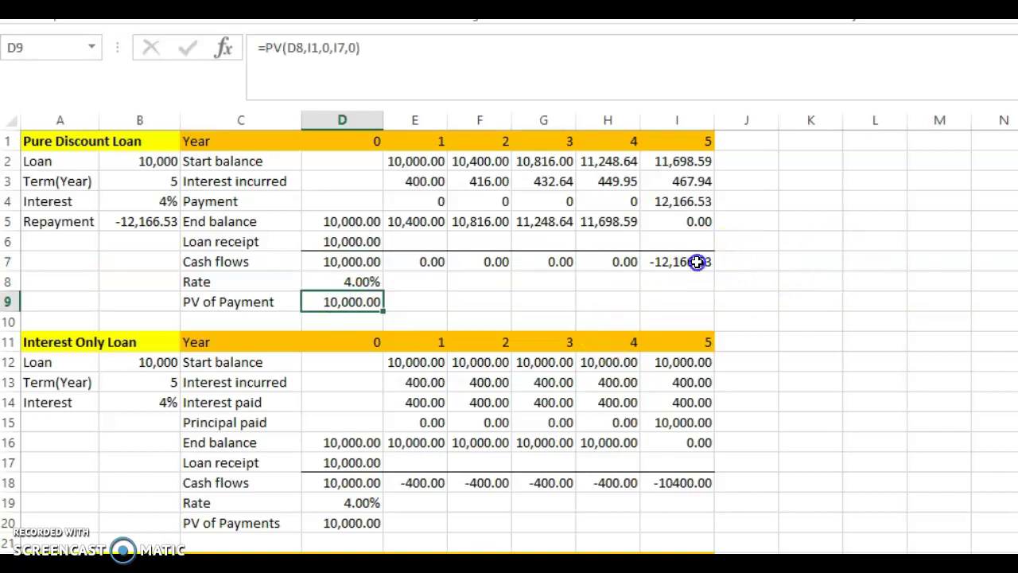
pyautogui.click(697, 262)
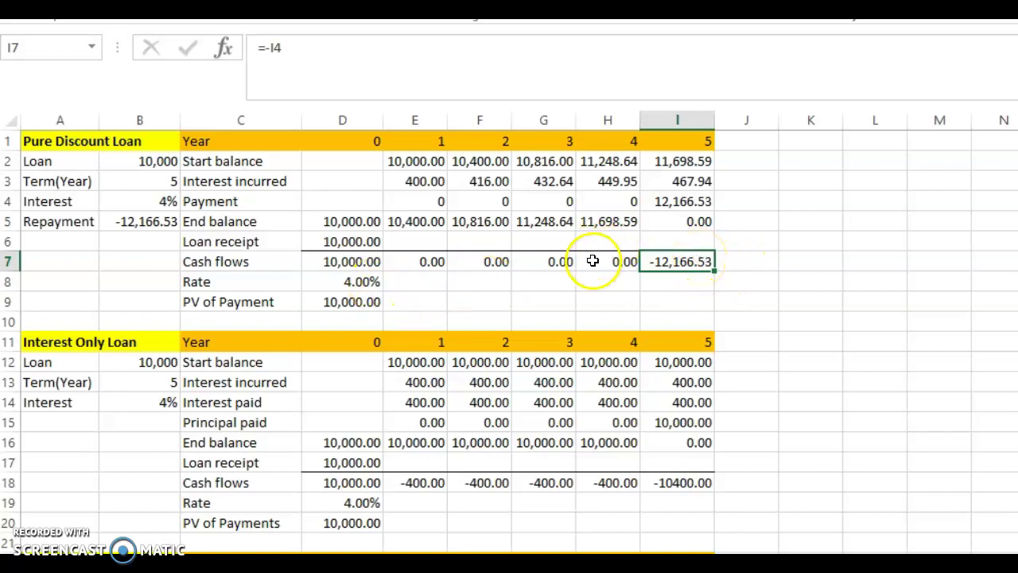
pyautogui.click(356, 299)
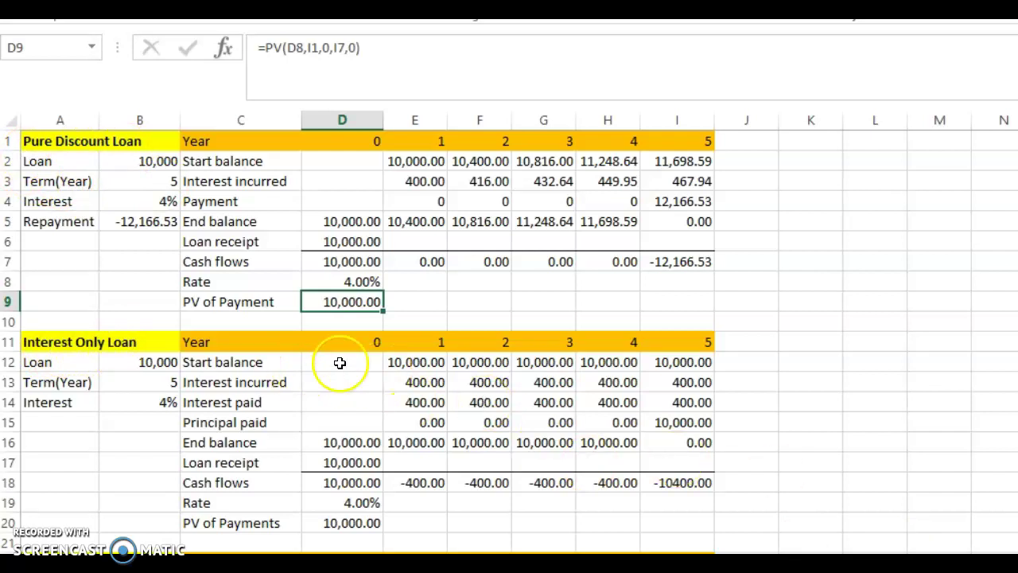
# - Inspect the Interest Only Loan's year 0 end balance and its interest incurred formulas for years 1 to 4
pyautogui.click(362, 443)
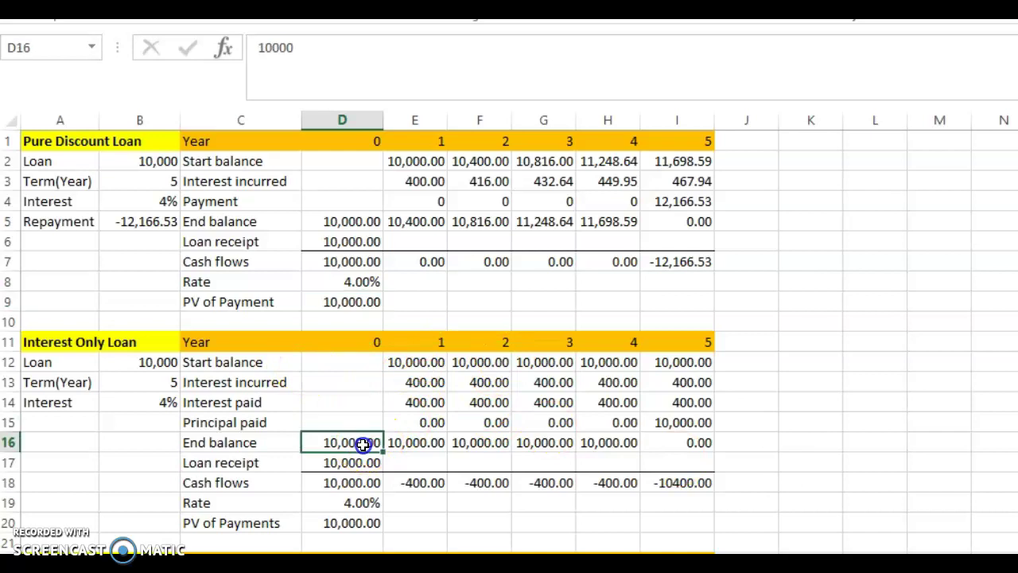
pyautogui.click(419, 381)
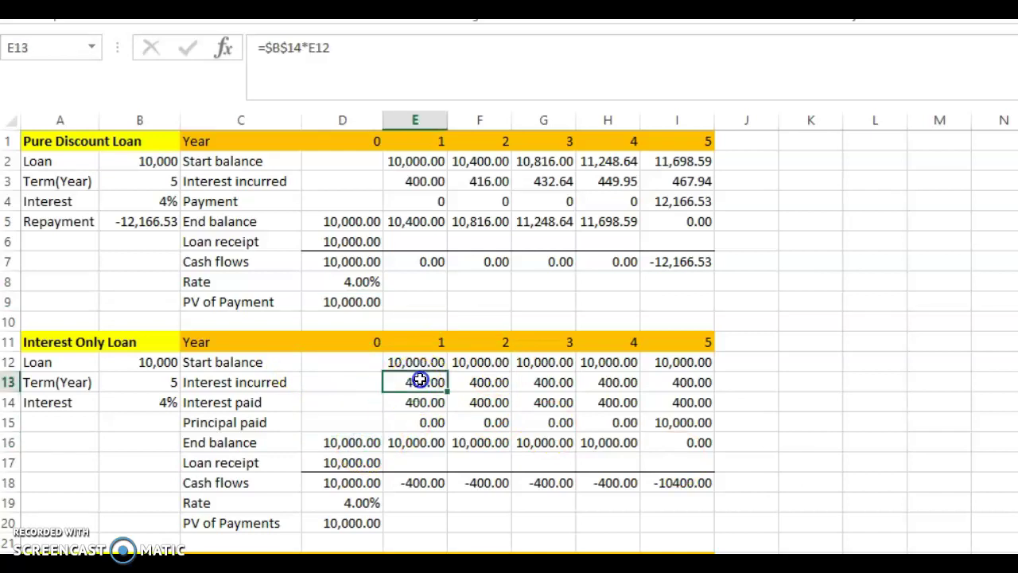
pyautogui.press('Right')
pyautogui.press('Right')
pyautogui.press('Right')
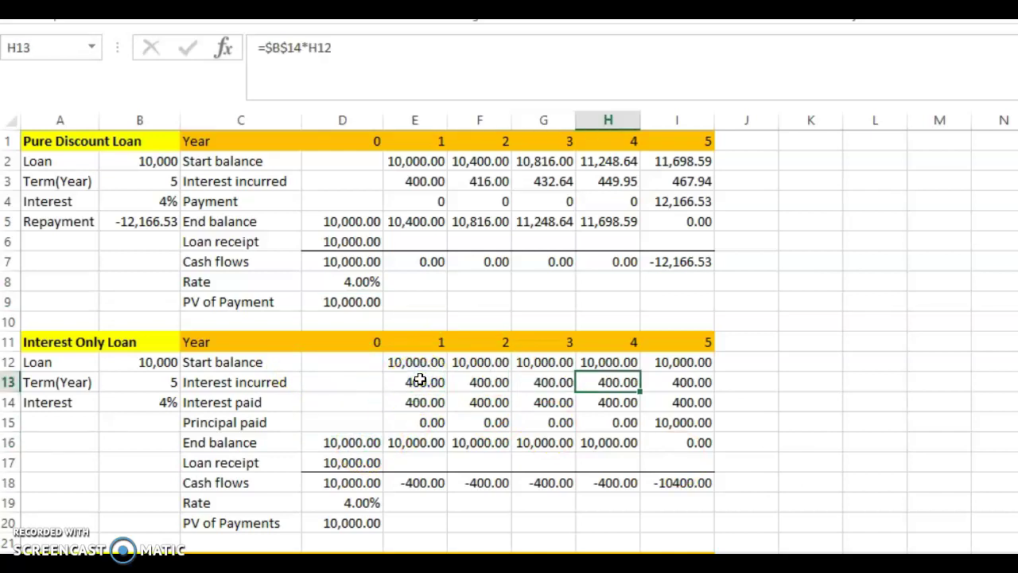
# - Compare the interest incurred in the Pure Discount Loan with that in the Interest Only Loan, year by year from year 1
pyautogui.click(418, 180)
pyautogui.press('Right')
pyautogui.press('Right')
pyautogui.press('Right')
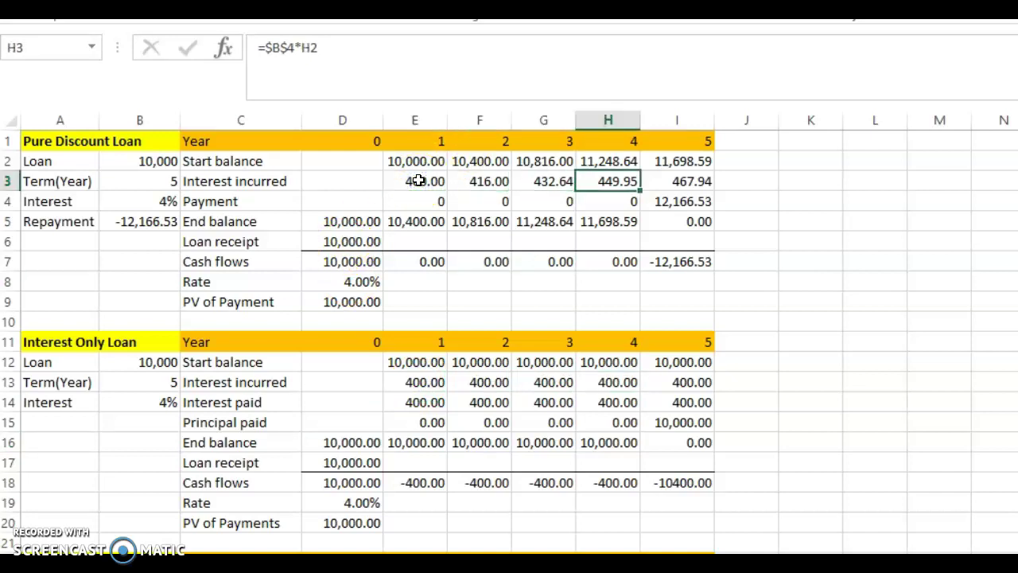
pyautogui.click(395, 380)
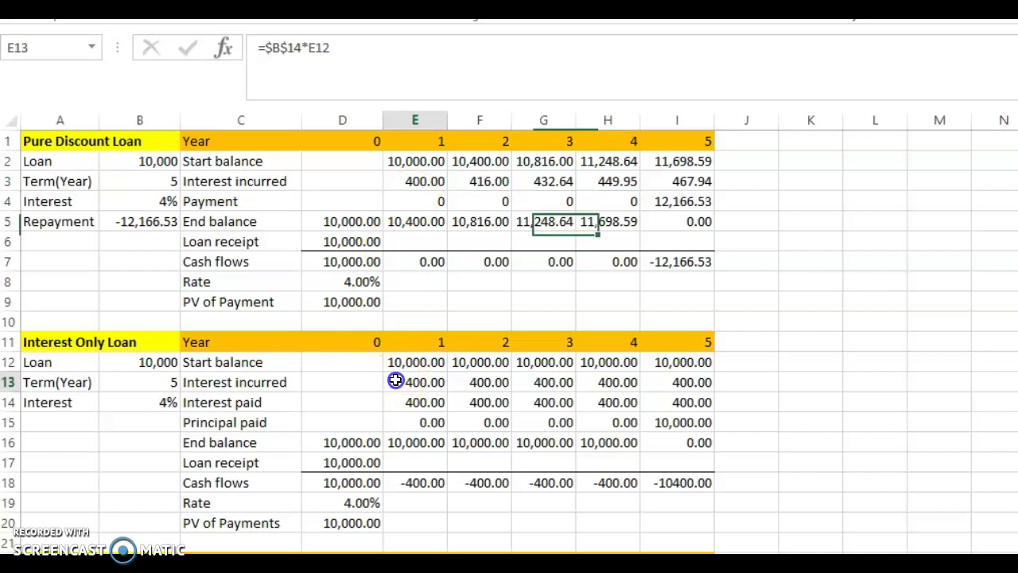
pyautogui.press('Right')
pyautogui.press('Right')
pyautogui.press('Right')
pyautogui.press('Right')
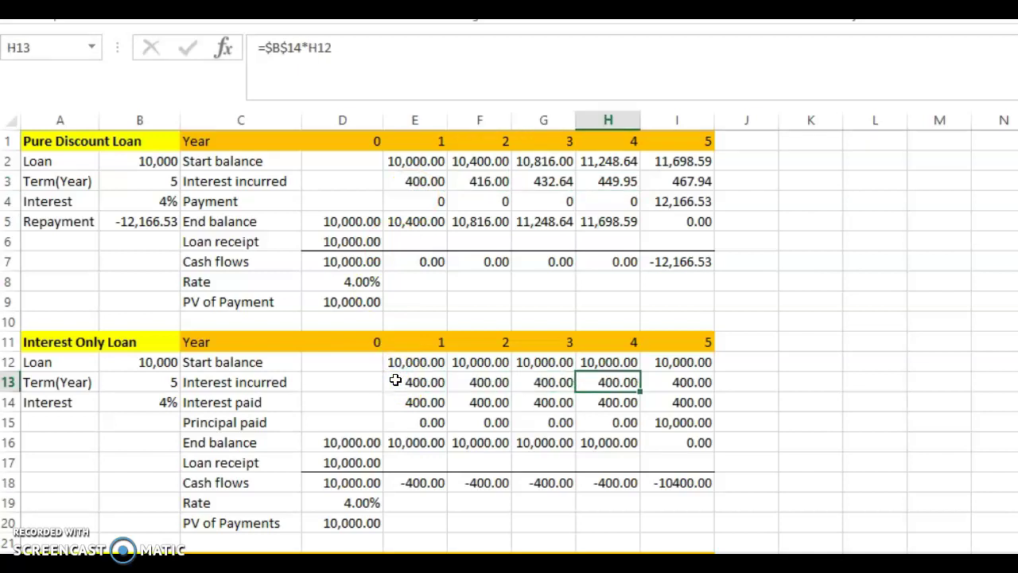
# - Examine the Interest Only Loan's interest paid formulas from year 1 through year 5
pyautogui.click(395, 402)
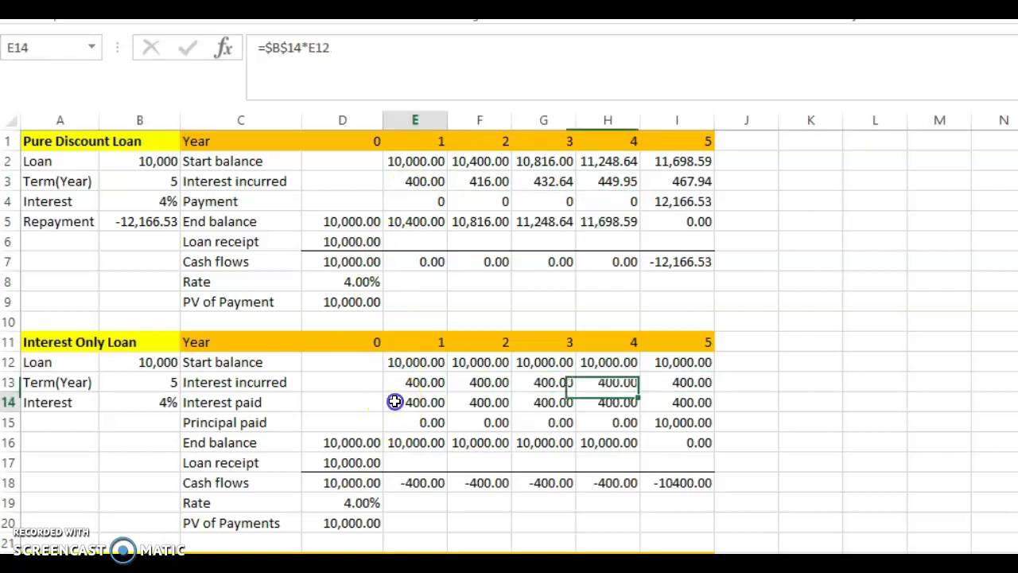
pyautogui.press('Right')
pyautogui.press('Right')
pyautogui.press('Right')
pyautogui.press('Right')
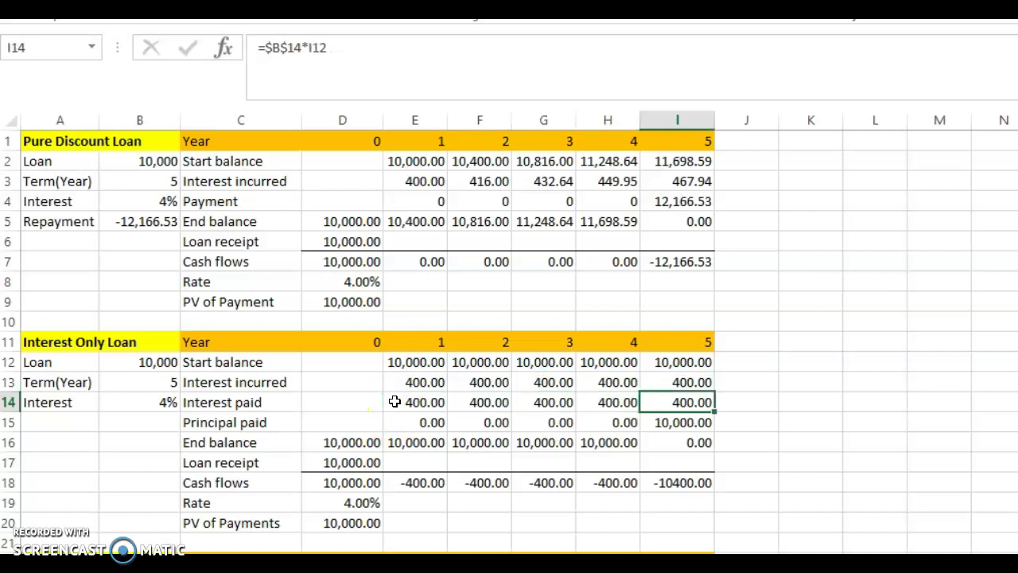
# - Trace the Interest Only Loan's balance formulas from the year 1 start balance through its end balance to the year 2 start balance
pyautogui.click(423, 362)
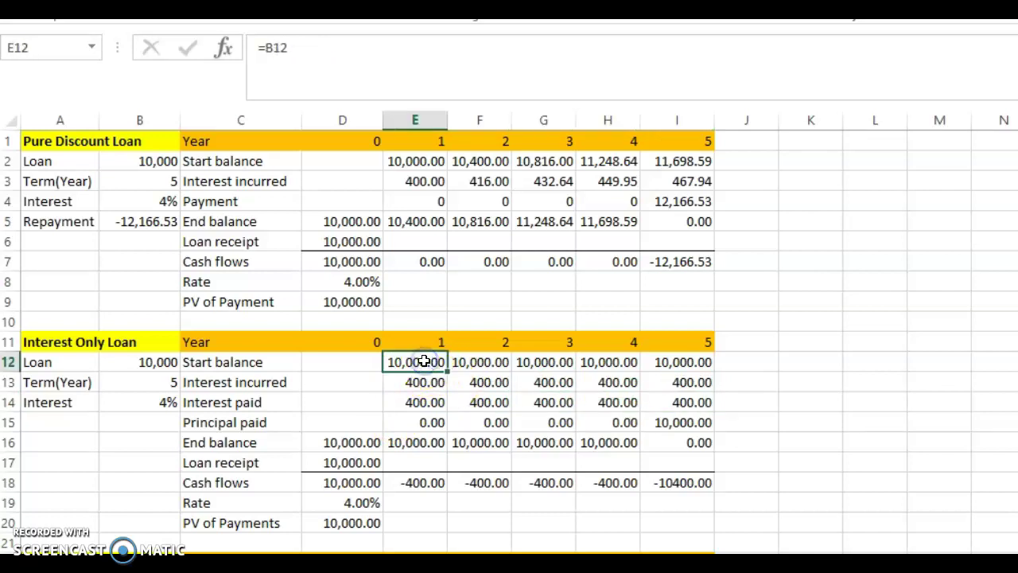
pyautogui.press('Down')
pyautogui.press('Down')
pyautogui.press('Down')
pyautogui.press('Down')
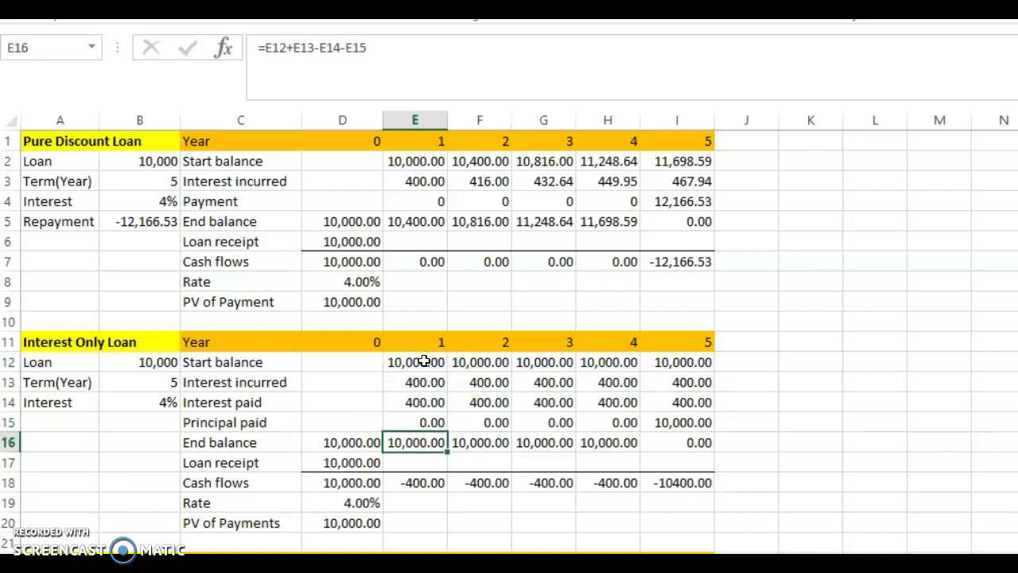
pyautogui.press('Right')
pyautogui.press('Up')
pyautogui.press('Up')
pyautogui.press('Up')
pyautogui.press('Up')
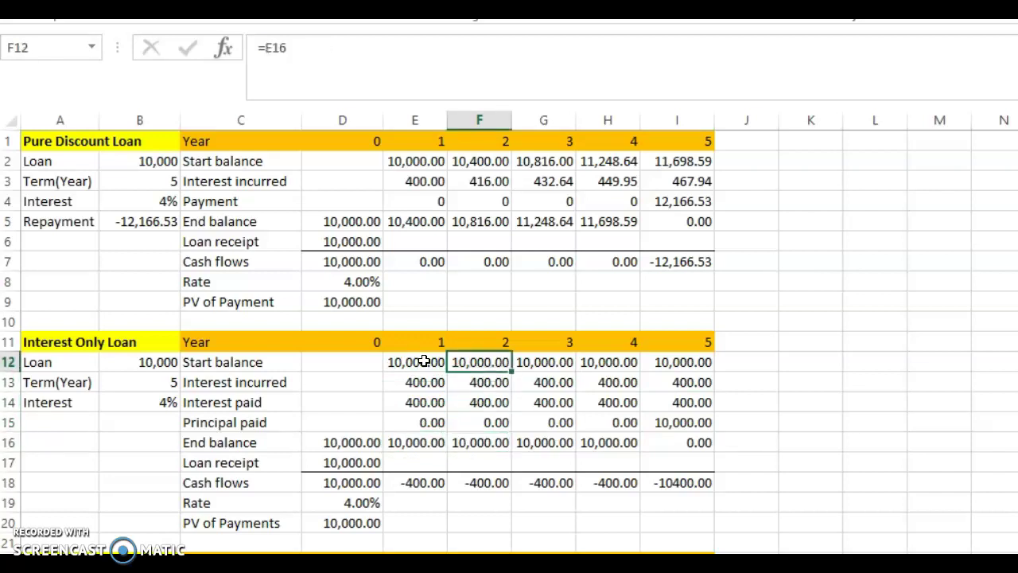
# - Follow the Interest Only Loan's end balance formulas into the start balances from year 3 through year 5
pyautogui.press('Right')
pyautogui.press('Down')
pyautogui.press('Down')
pyautogui.press('Down')
pyautogui.press('Down')
pyautogui.press('Right')
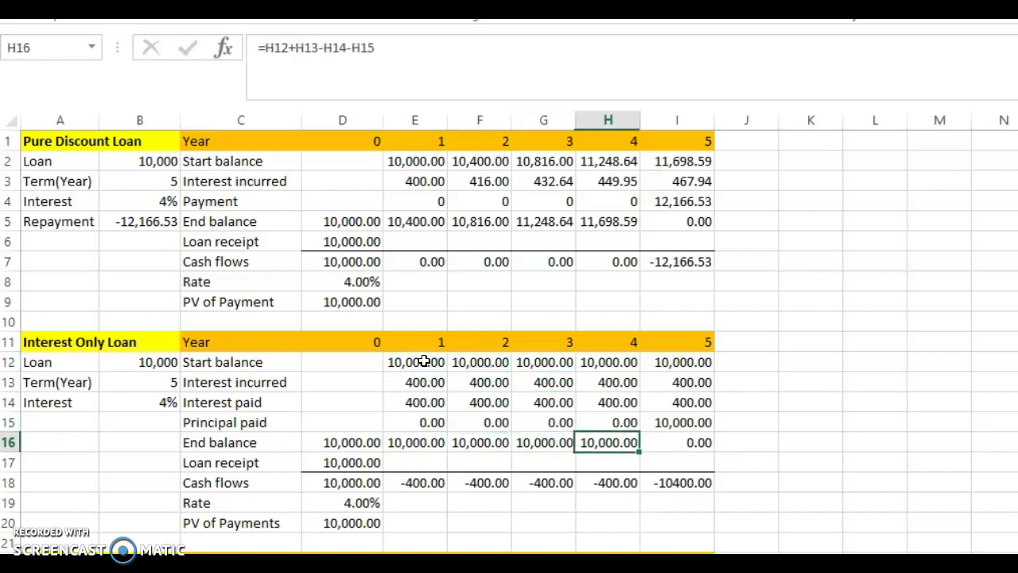
pyautogui.press('Up')
pyautogui.press('Up')
pyautogui.press('Up')
pyautogui.press('Up')
pyautogui.press('Up')
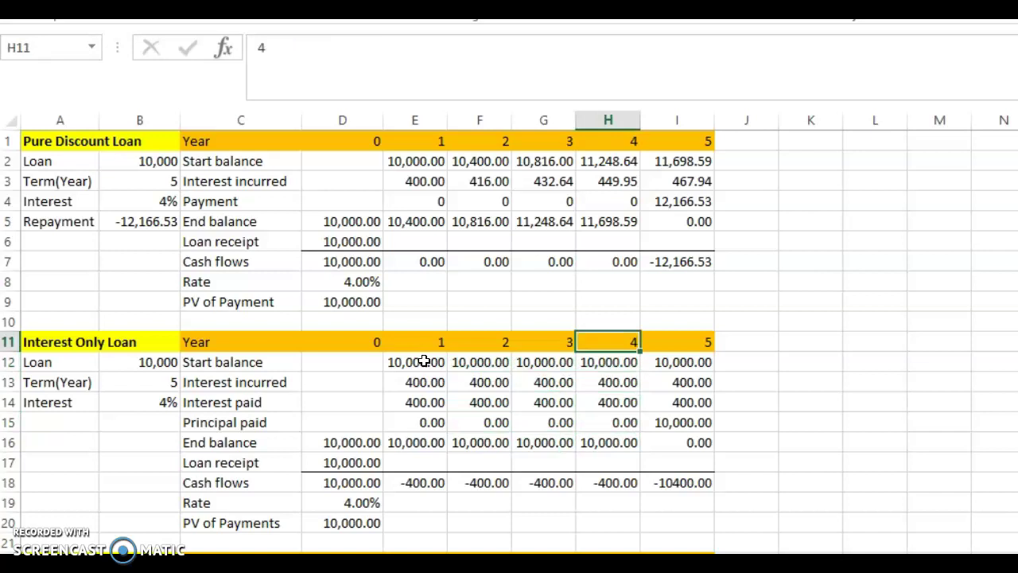
pyautogui.press('Down')
pyautogui.press('Right')
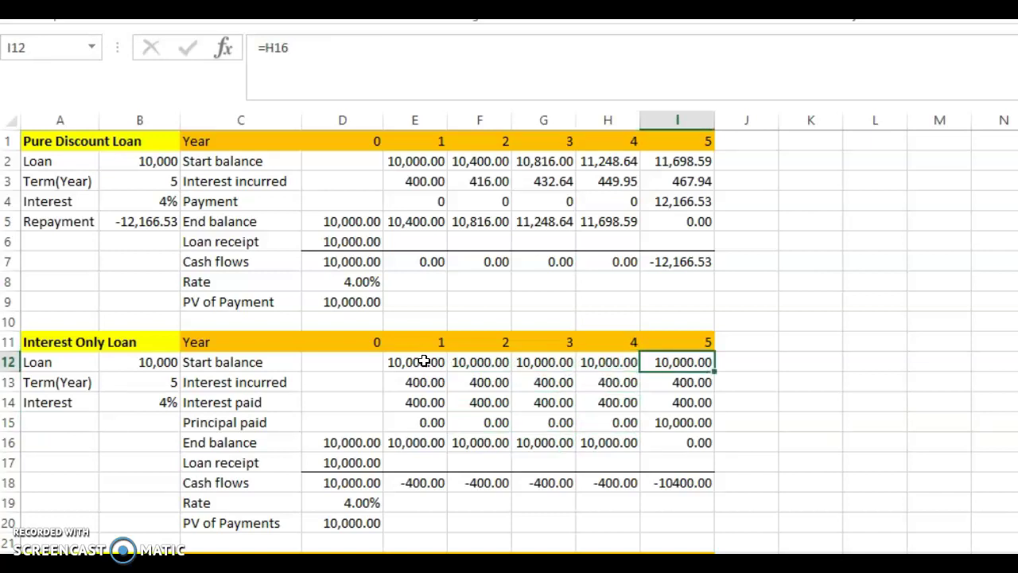
# - Compare the Interest Only Loan's year 1 interest incurred with its interest paid, and check the year 1 end balance formula
pyautogui.click(427, 382)
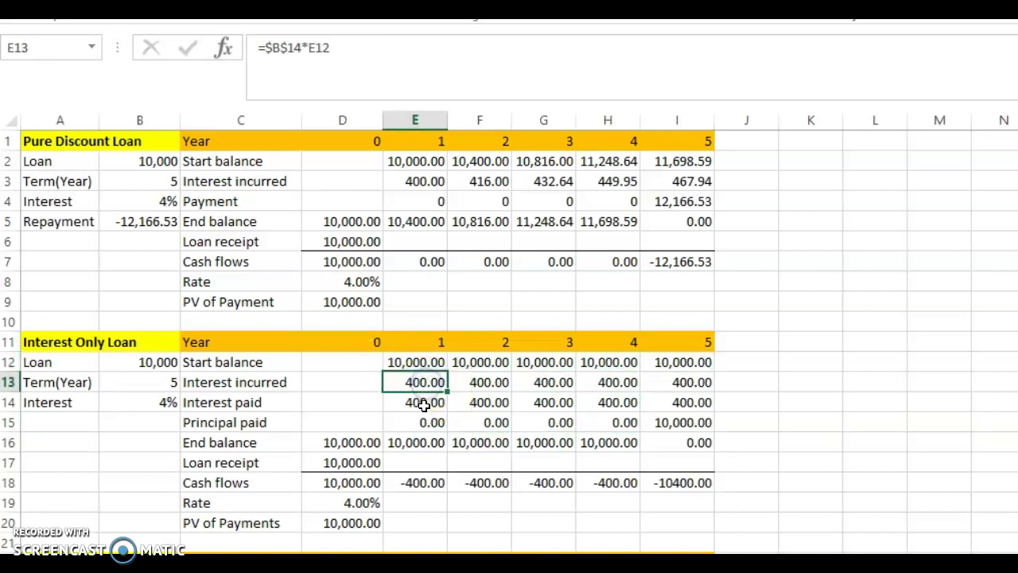
pyautogui.click(424, 404)
pyautogui.click(431, 380)
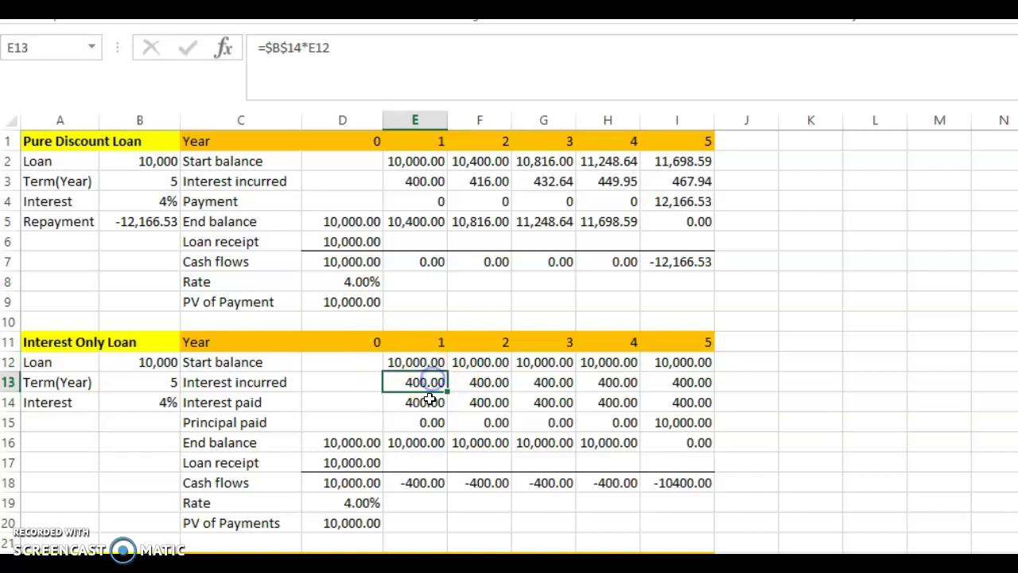
pyautogui.click(429, 399)
pyautogui.click(424, 444)
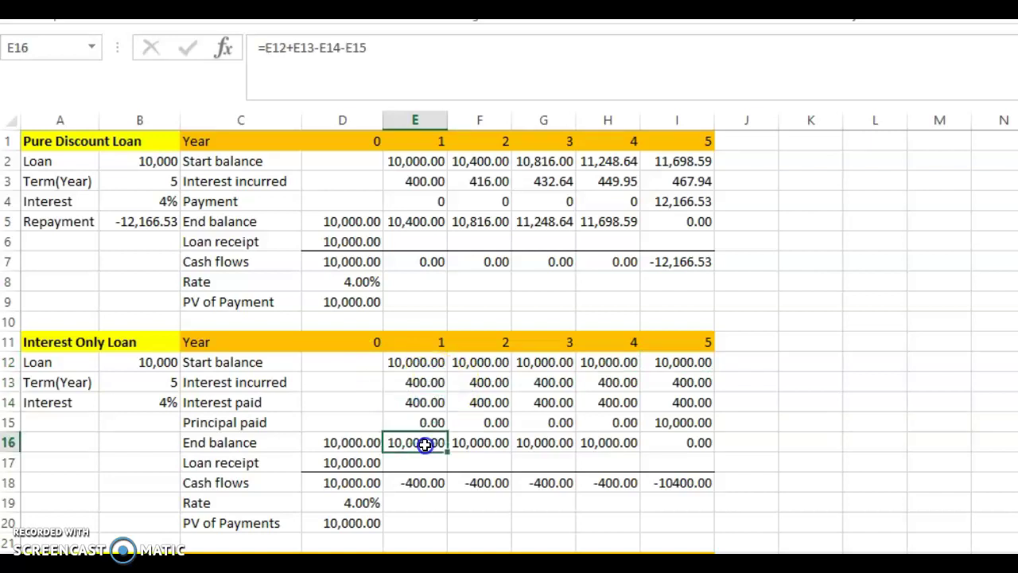
# - Review the Pure Discount Loan's end balances for years 1 to 5 and compare its year 5 payment with the Interest Only Loan's principal paid
pyautogui.click(415, 225)
pyautogui.press('Right')
pyautogui.press('Right')
pyautogui.press('Right')
pyautogui.press('Right')
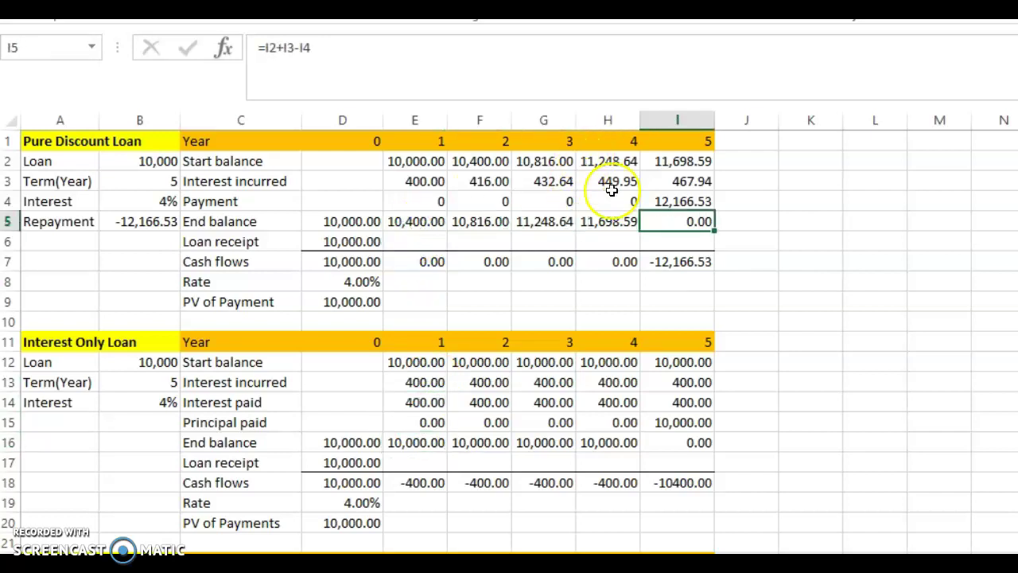
pyautogui.click(692, 202)
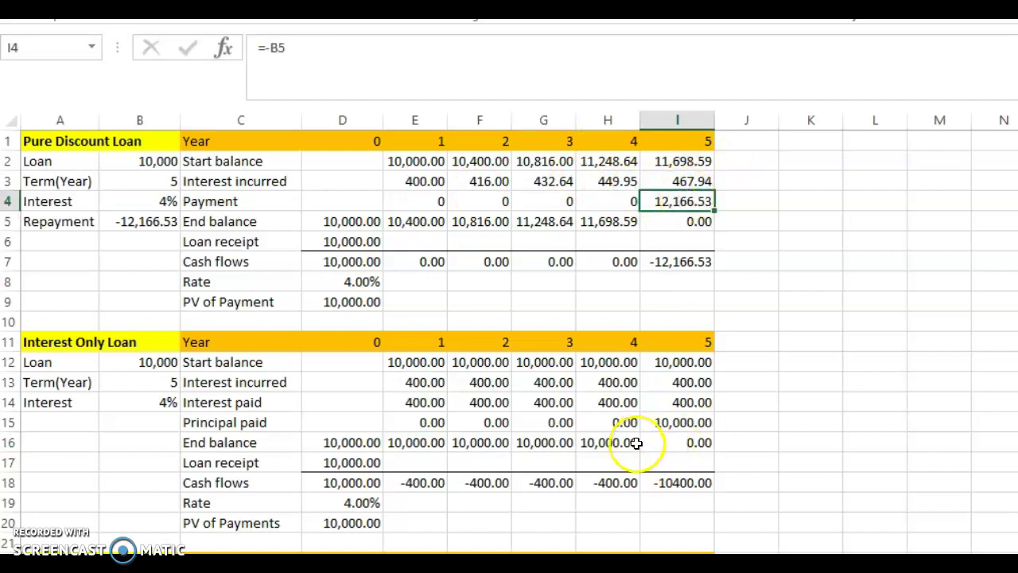
pyautogui.click(690, 422)
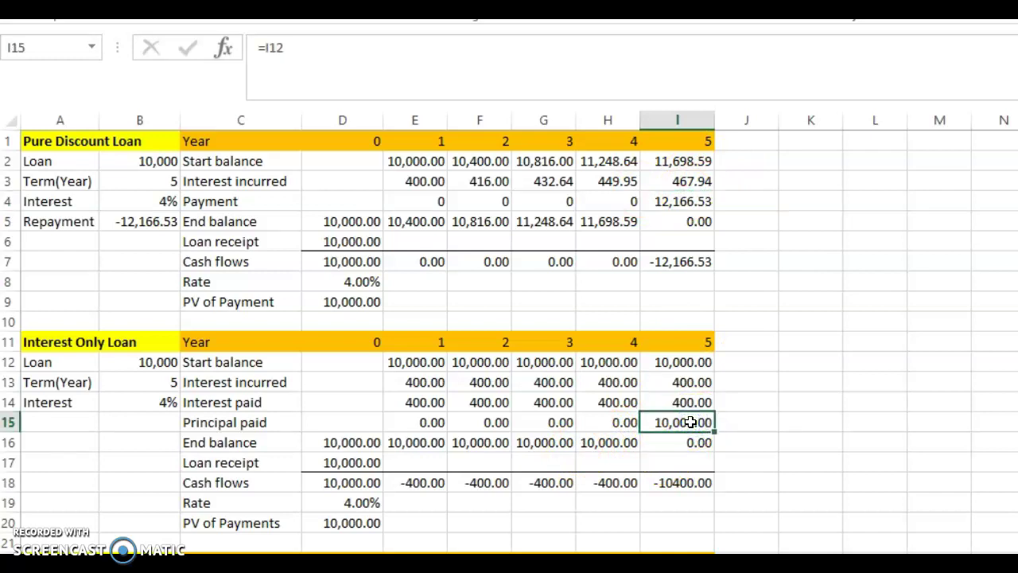
# - Walk through the Interest Only Loan's interest paid for each year from 1 to 5
pyautogui.moveTo(416, 402); pyautogui.dragTo(675, 421)
pyautogui.click(419, 403)
pyautogui.press('Right')
pyautogui.press('Right')
pyautogui.press('Right')
pyautogui.press('Right')
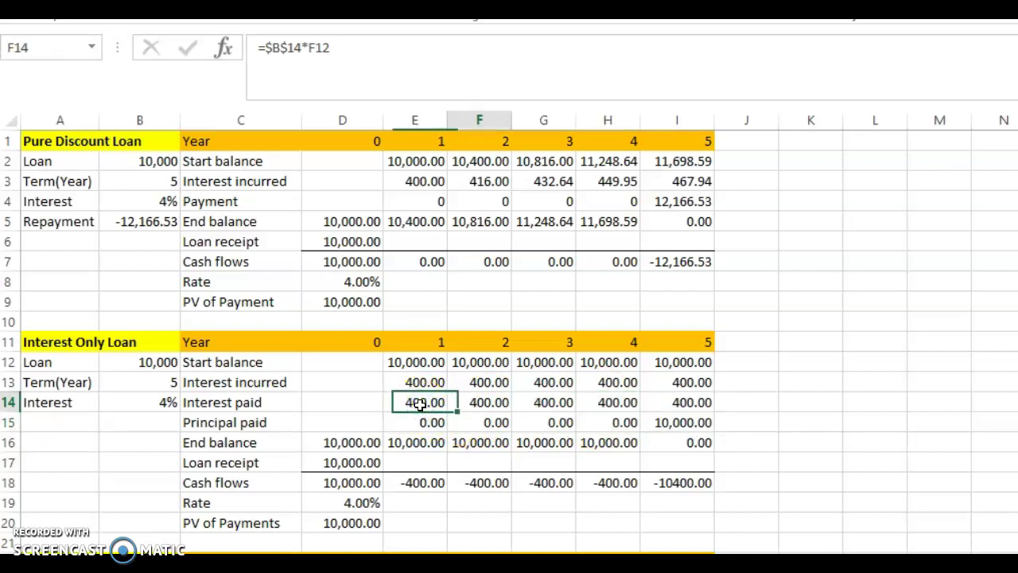
pyautogui.press('Right')
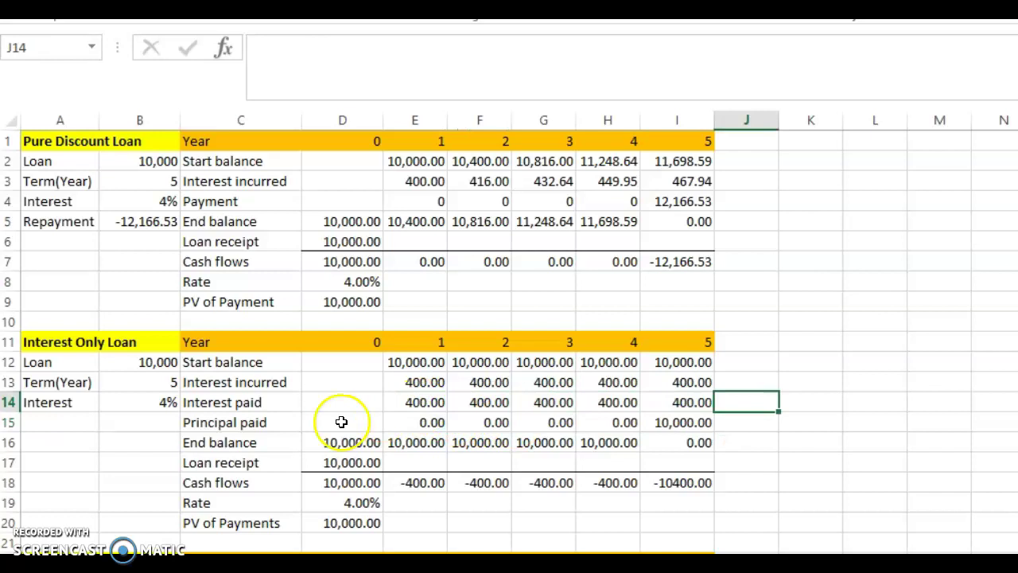
# - Compare the Interest Only Loan's original loan amount with the principal paid in year 5
pyautogui.moveTo(403, 442); pyautogui.dragTo(150, 379)
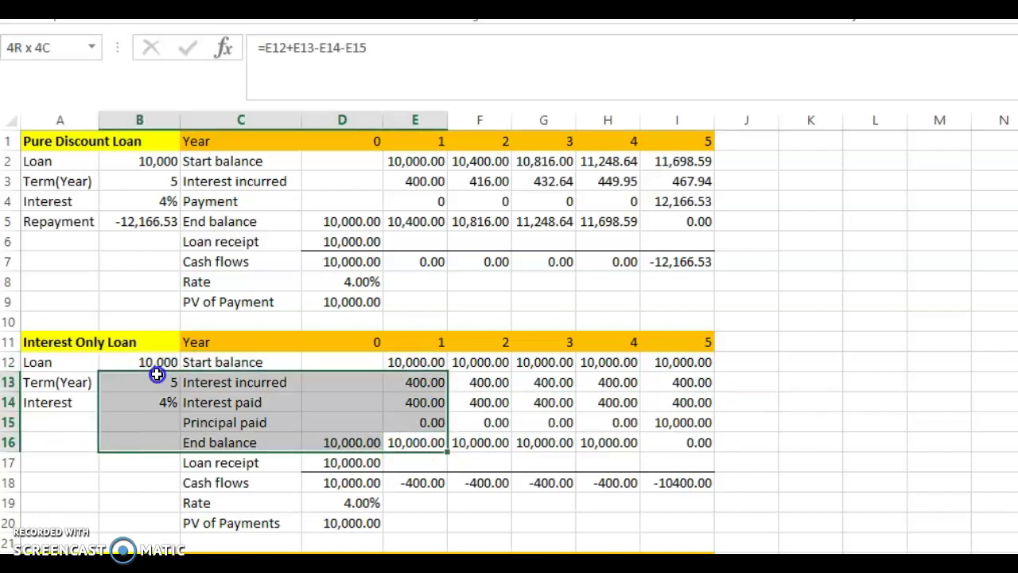
pyautogui.click(152, 365)
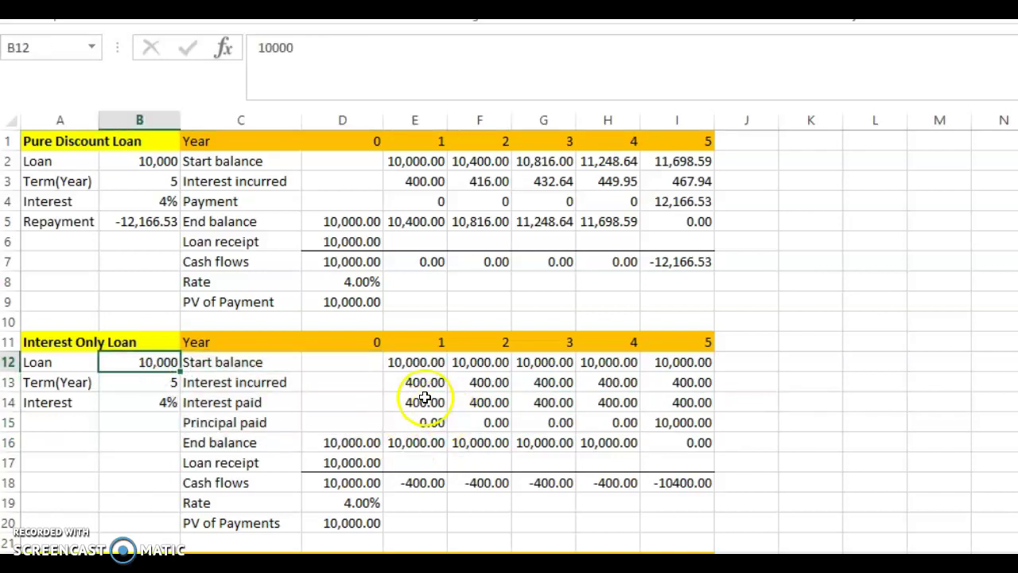
pyautogui.click(672, 420)
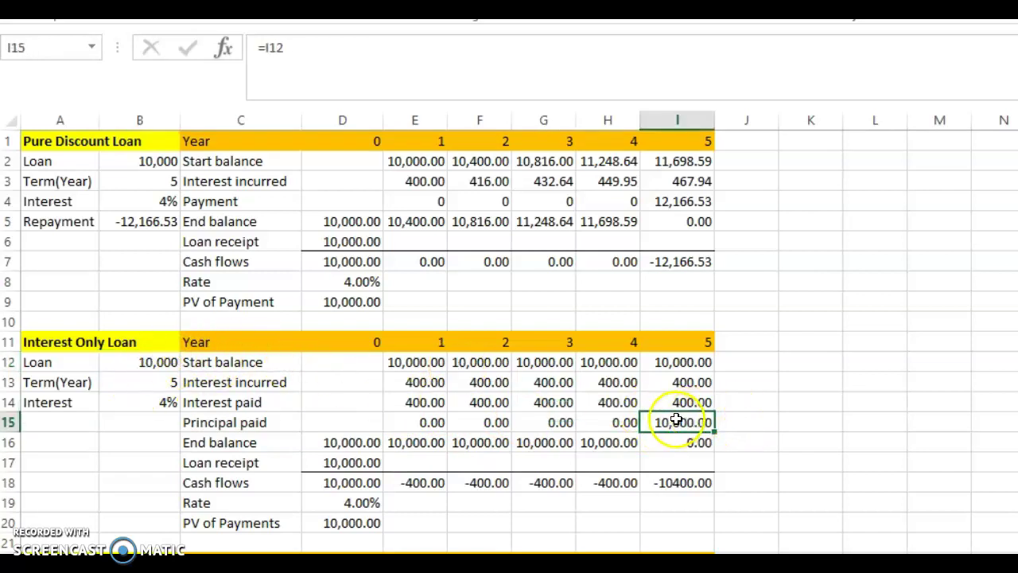
# - Examine the Interest Only Loan's cash flows for years 0 to 5 and its PV of Payments formula
pyautogui.click(325, 482)
pyautogui.moveTo(324, 483); pyautogui.dragTo(642, 488)
pyautogui.moveTo(398, 484); pyautogui.dragTo(593, 477)
pyautogui.click(360, 483)
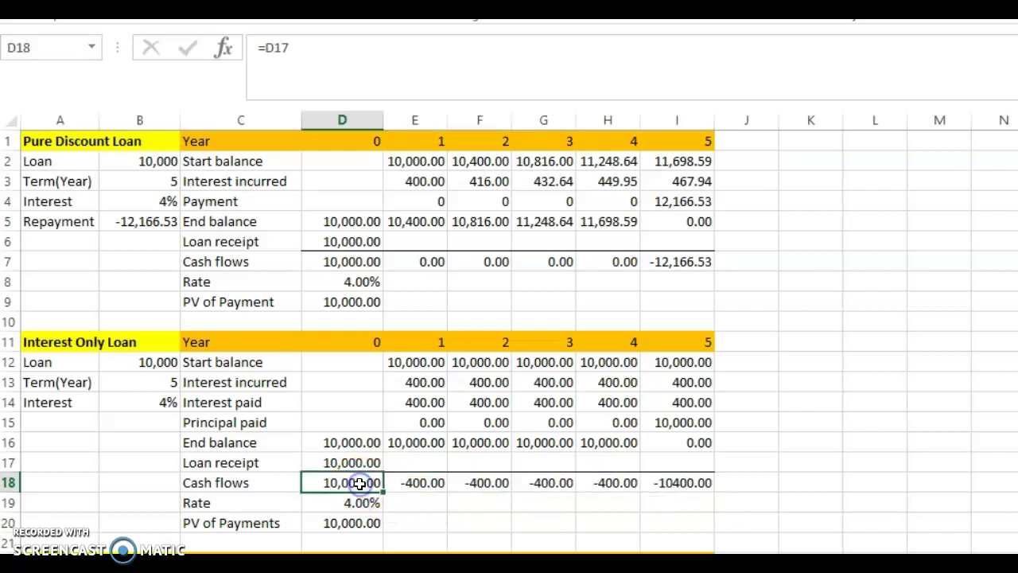
pyautogui.click(676, 483)
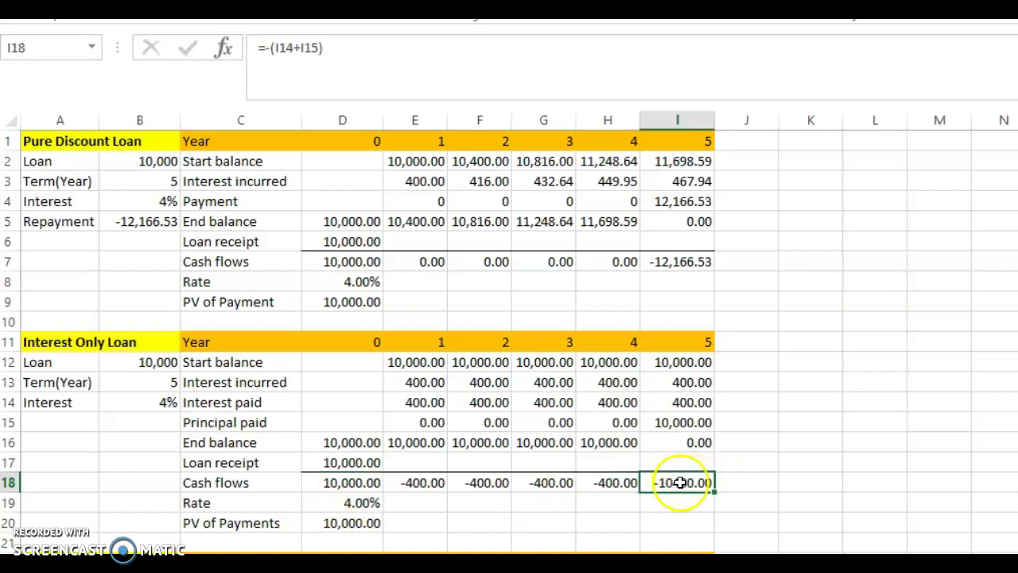
pyautogui.click(604, 482)
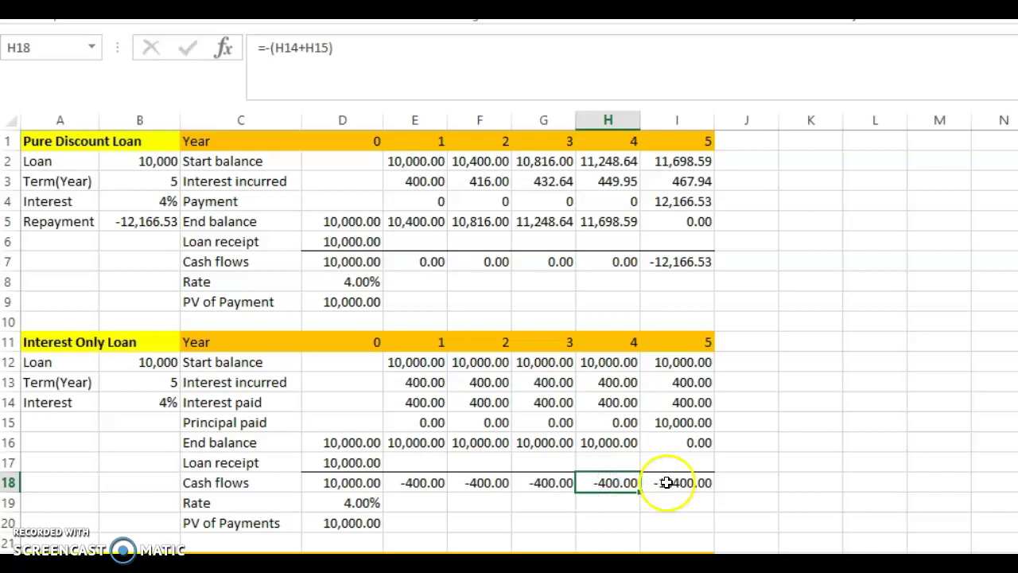
pyautogui.click(667, 482)
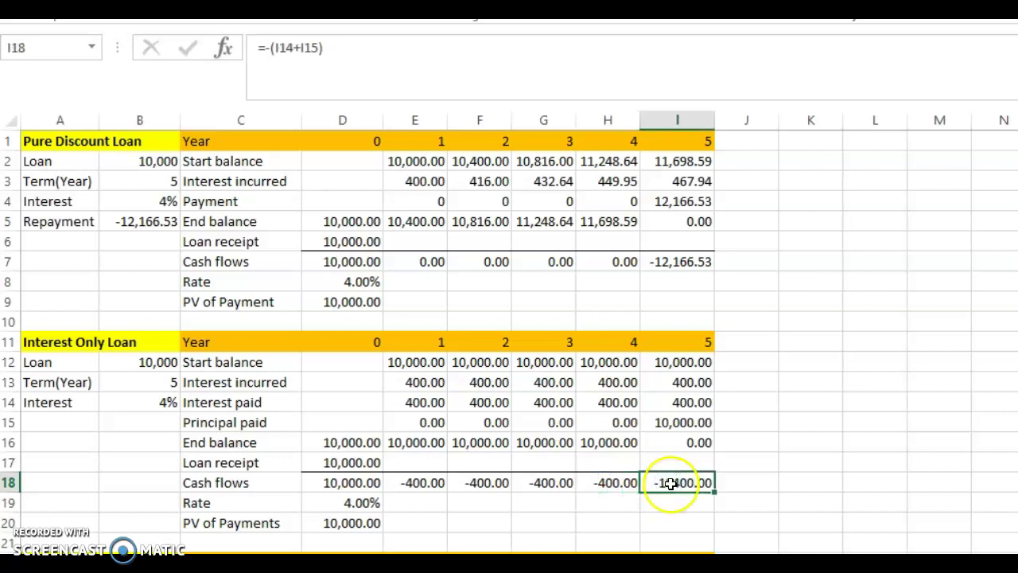
pyautogui.moveTo(397, 485); pyautogui.dragTo(681, 482)
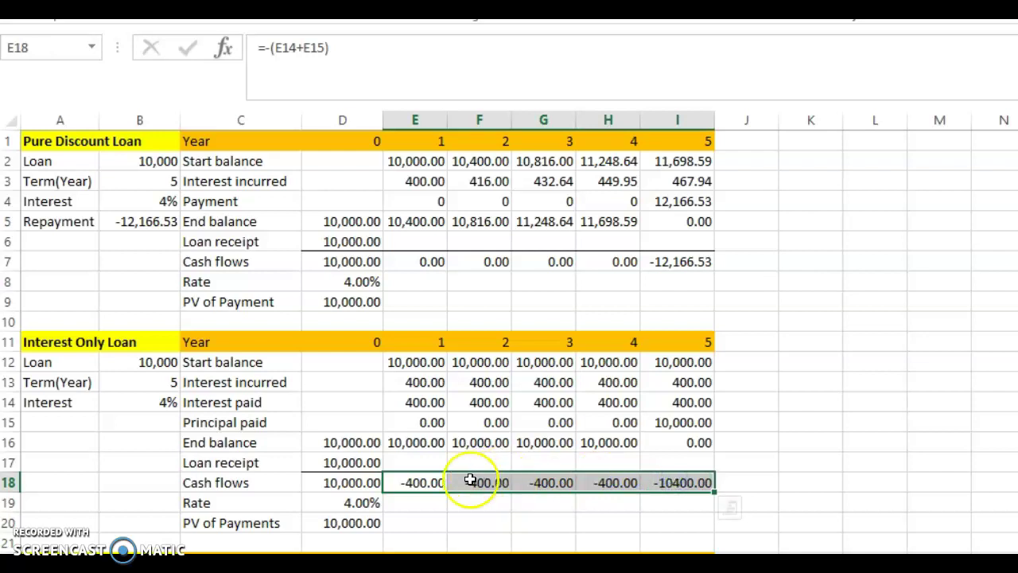
pyautogui.click(363, 523)
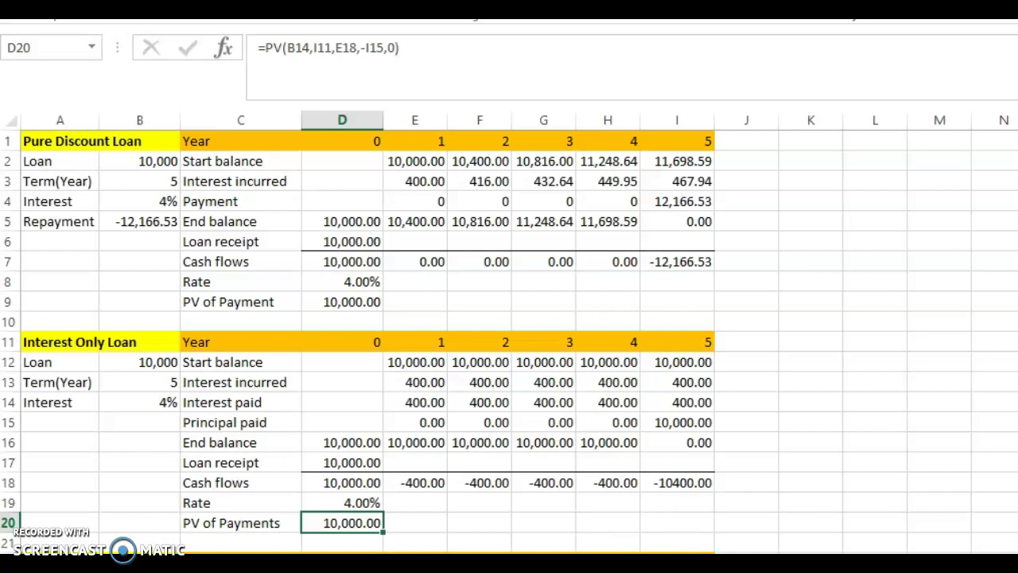
# - Go to the Fixed Principal Repay. schedule and inspect its year 1 start balance and the principal paid formulas for years 1 to 5
pyautogui.scroll(-4, 509, 342)
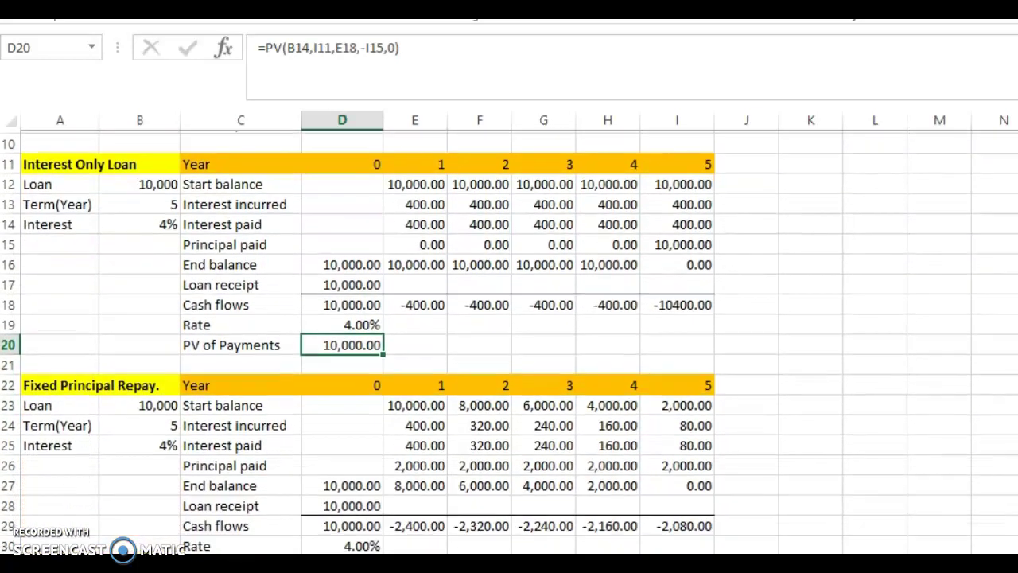
pyautogui.scroll(-1, 509, 342)
pyautogui.scroll(-1, 509, 341)
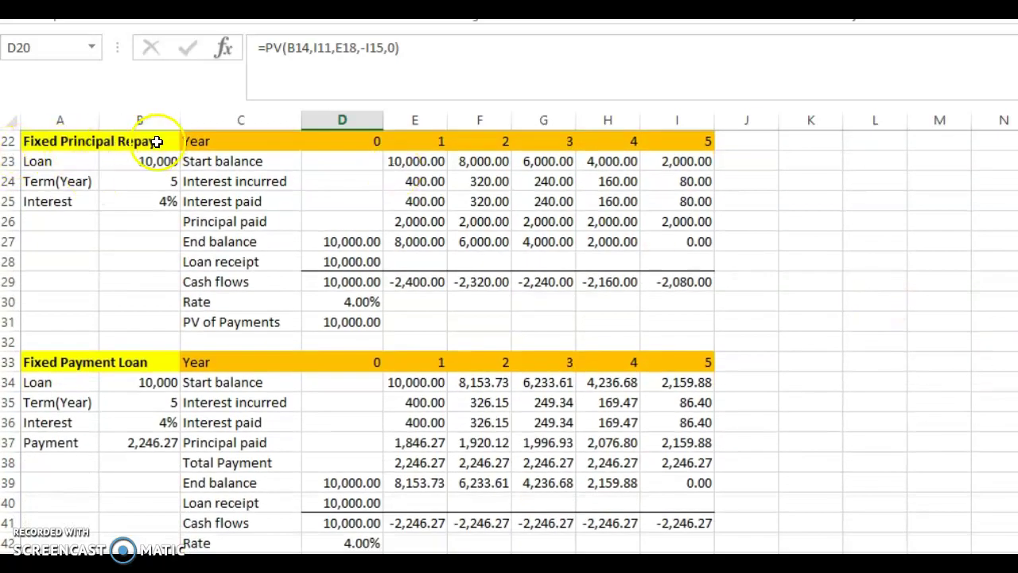
pyautogui.click(408, 162)
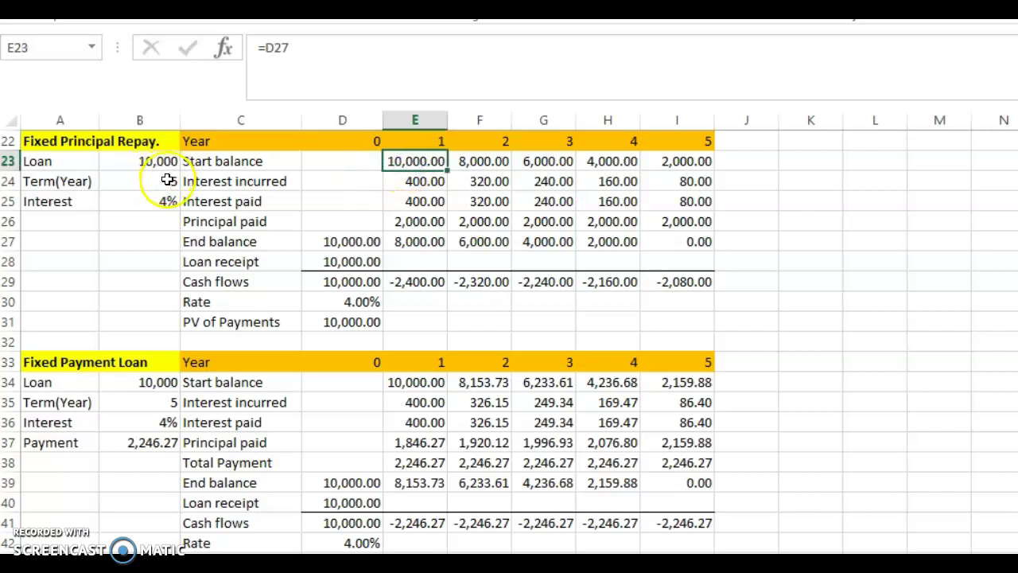
pyautogui.click(395, 221)
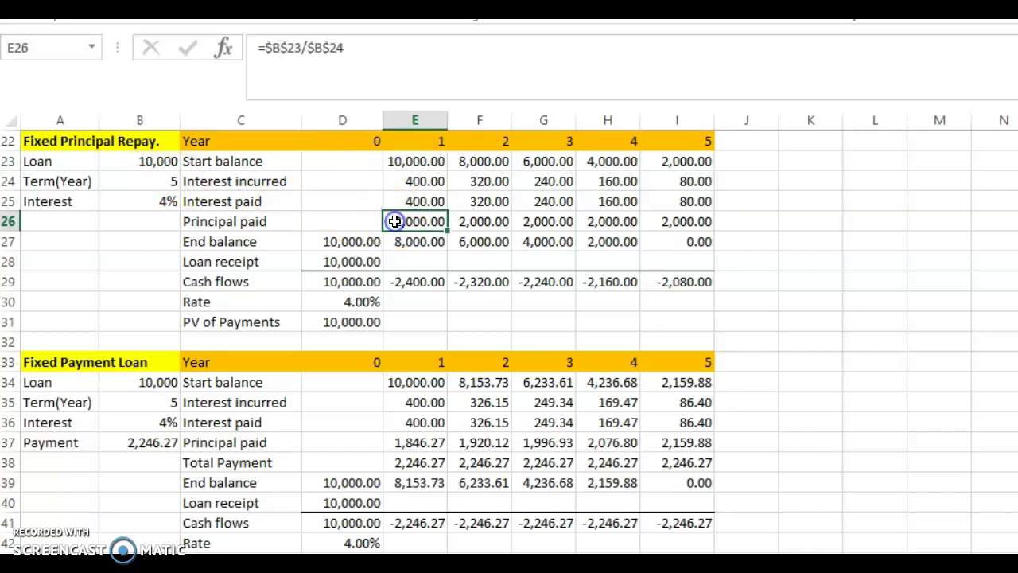
pyautogui.click(470, 221)
pyautogui.press('Right')
pyautogui.press('Right')
pyautogui.press('Right')
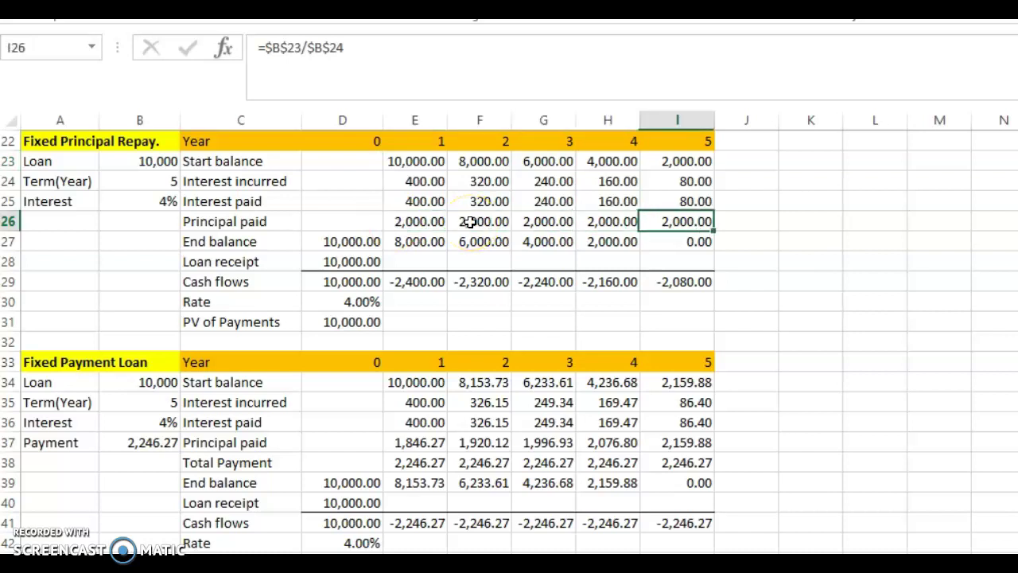
# - Check the Fixed Principal Repay. loan's year 1 interest incurred formula against its interest rate, loan amount and year 0 end balance
pyautogui.click(421, 182)
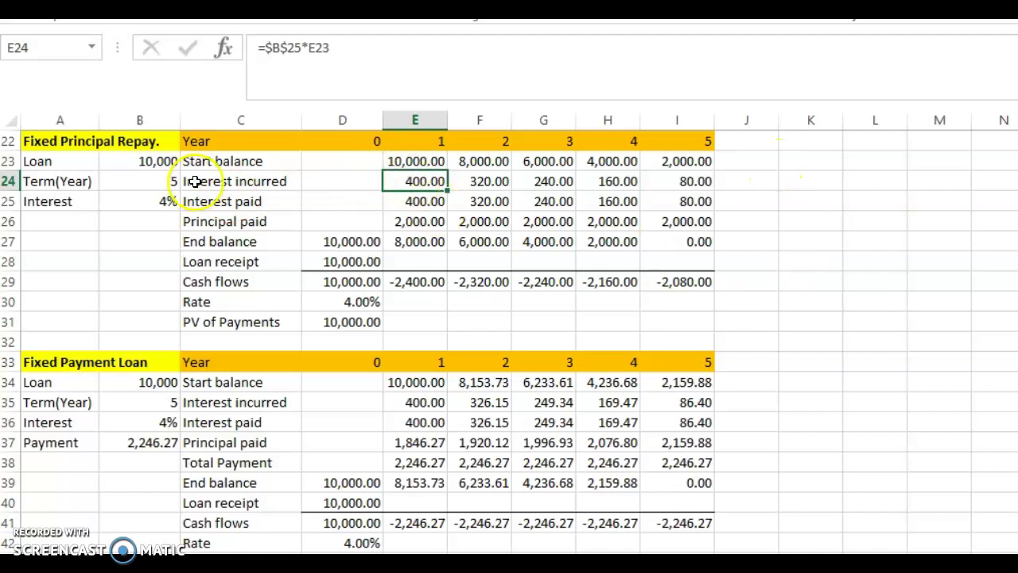
pyautogui.click(163, 203)
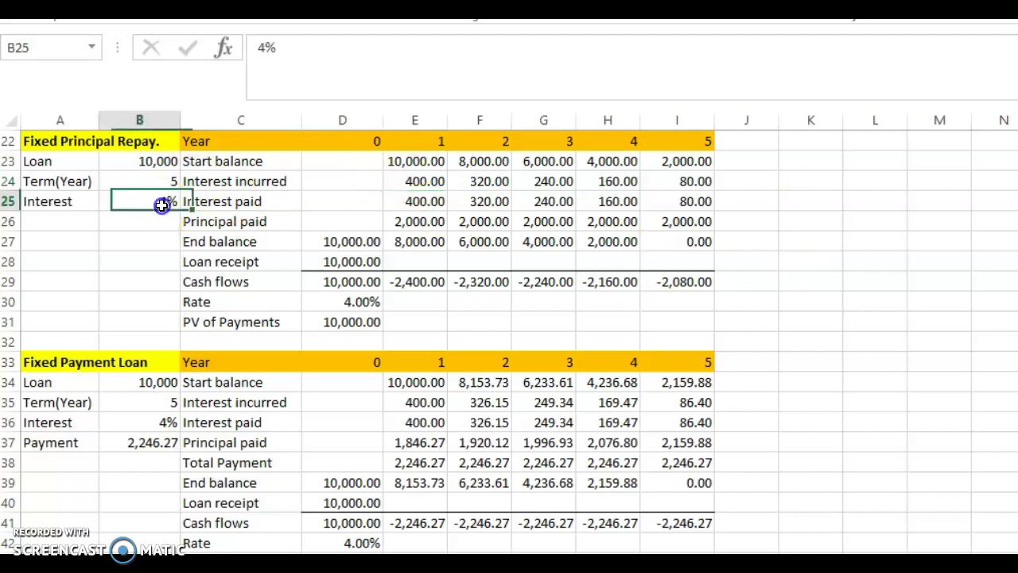
pyautogui.click(161, 163)
pyautogui.click(351, 245)
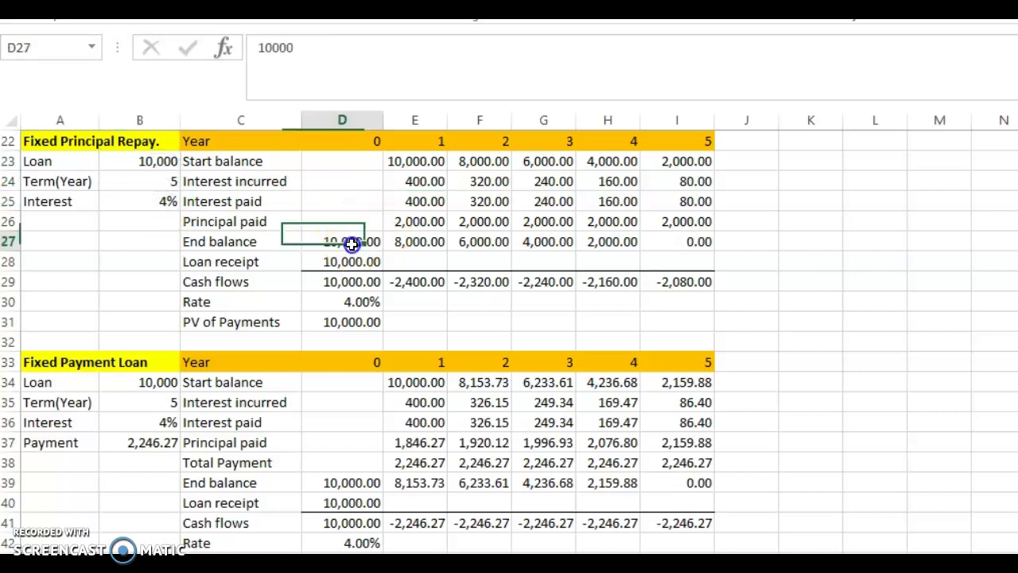
pyautogui.click(433, 182)
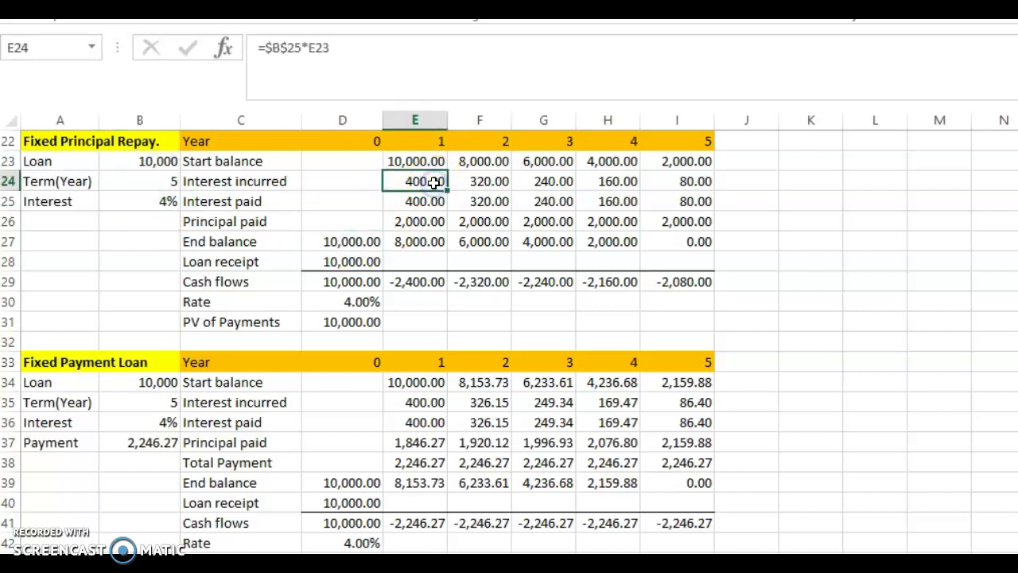
# - Review the Fixed Principal Repay. loan's year 1 interest paid and principal paid formulas against its interest incurred and start balance
pyautogui.click(426, 204)
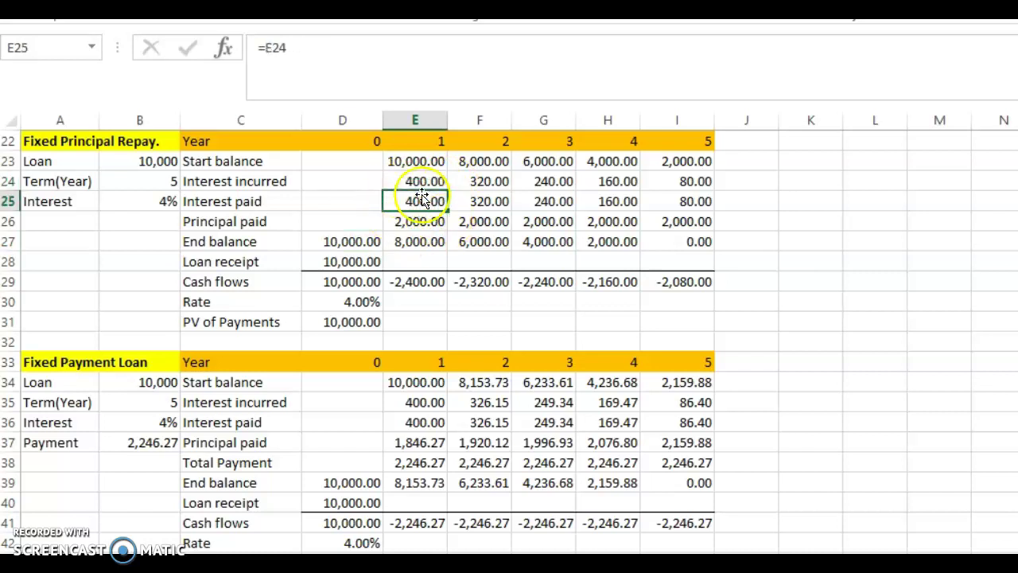
pyautogui.click(421, 224)
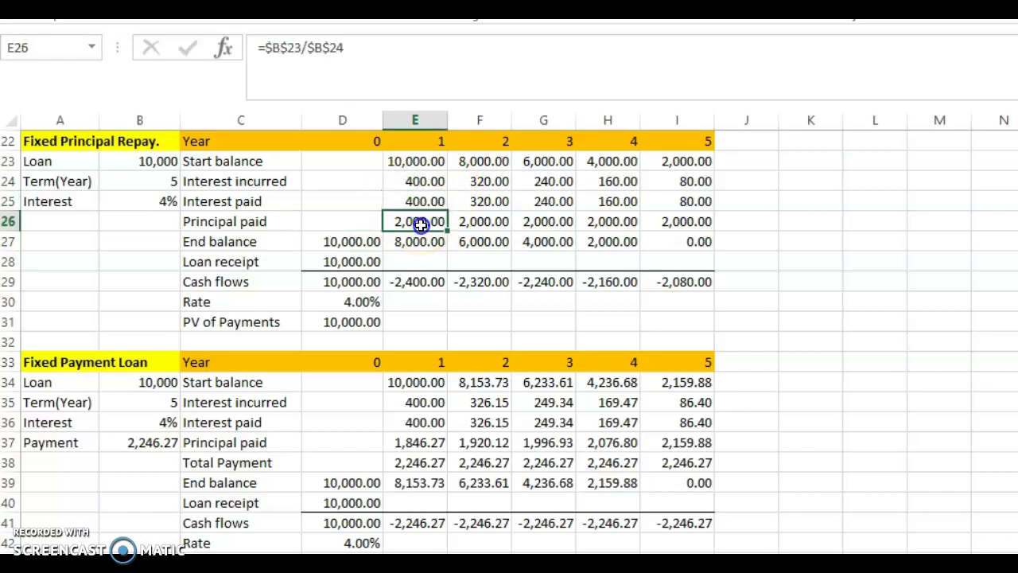
pyautogui.click(417, 181)
pyautogui.click(409, 159)
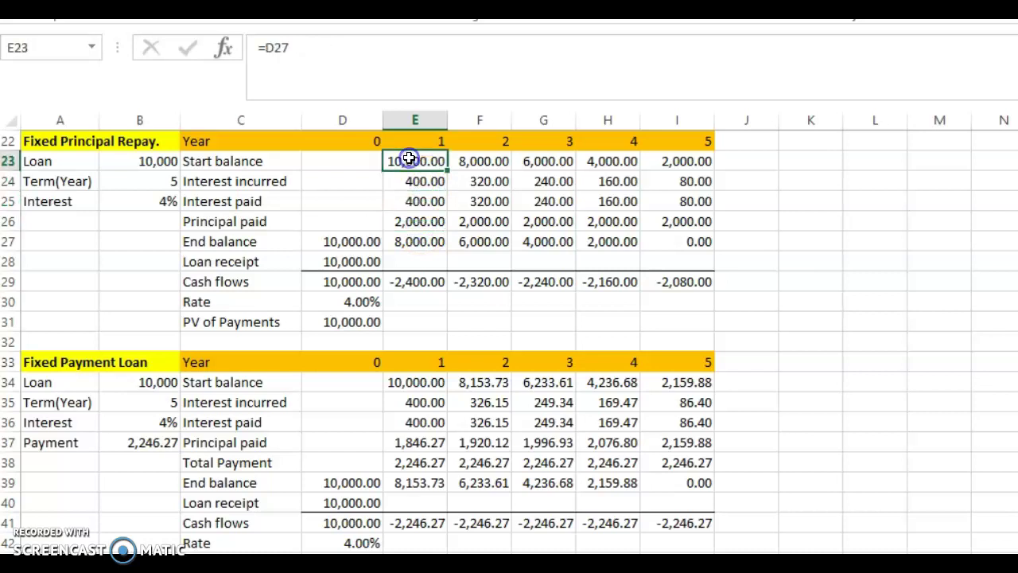
# - Check the Fixed Principal Repay. loan's year 1 end balance formula against its start balance, interest incurred, interest paid and principal paid
pyautogui.click(413, 180)
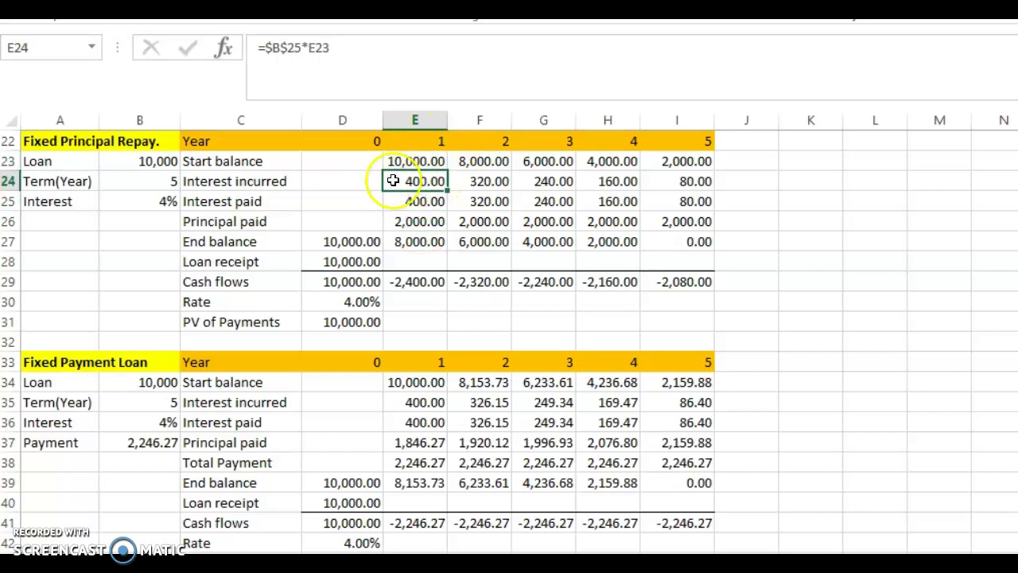
pyautogui.click(414, 201)
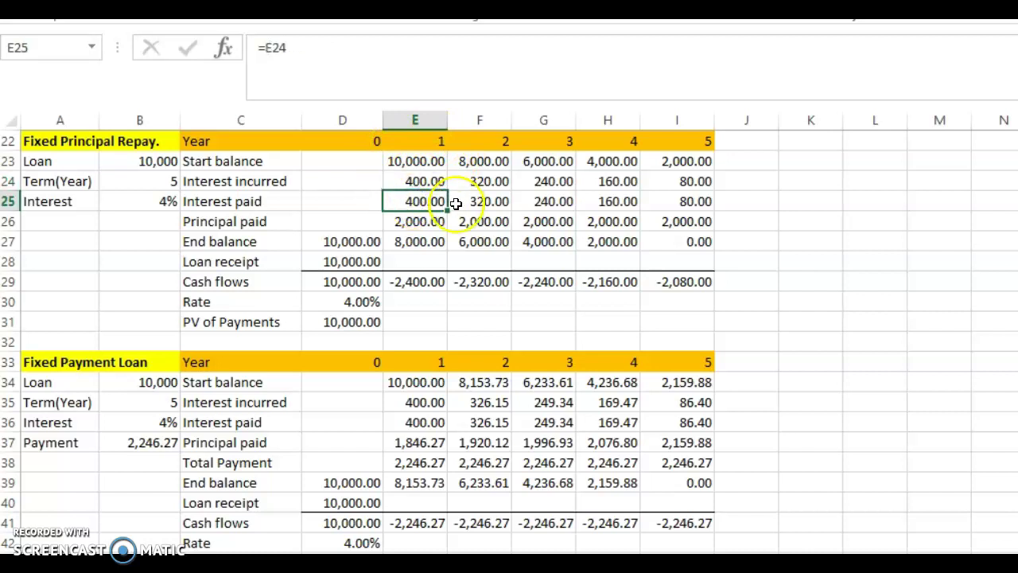
pyautogui.click(415, 220)
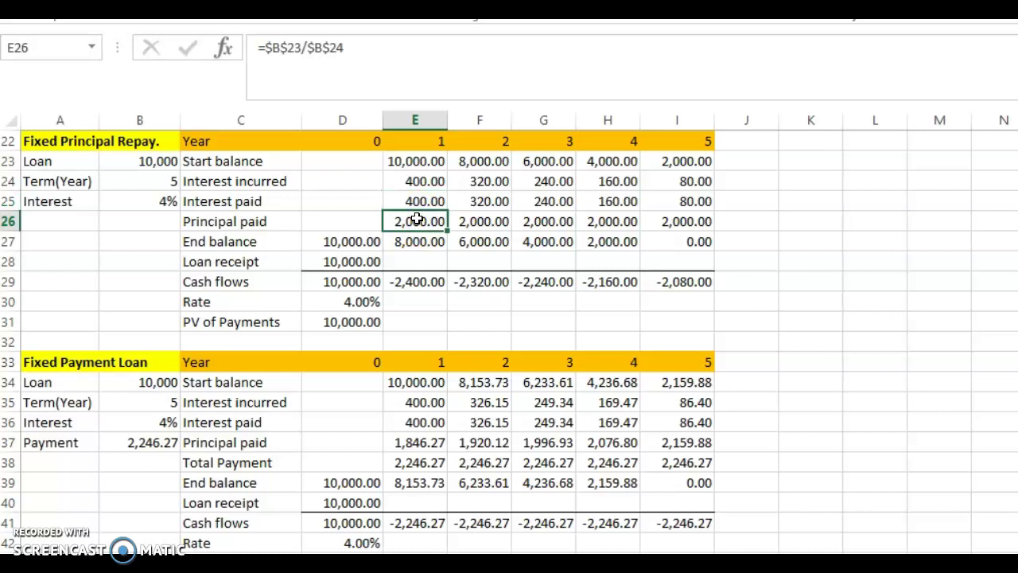
pyautogui.click(424, 243)
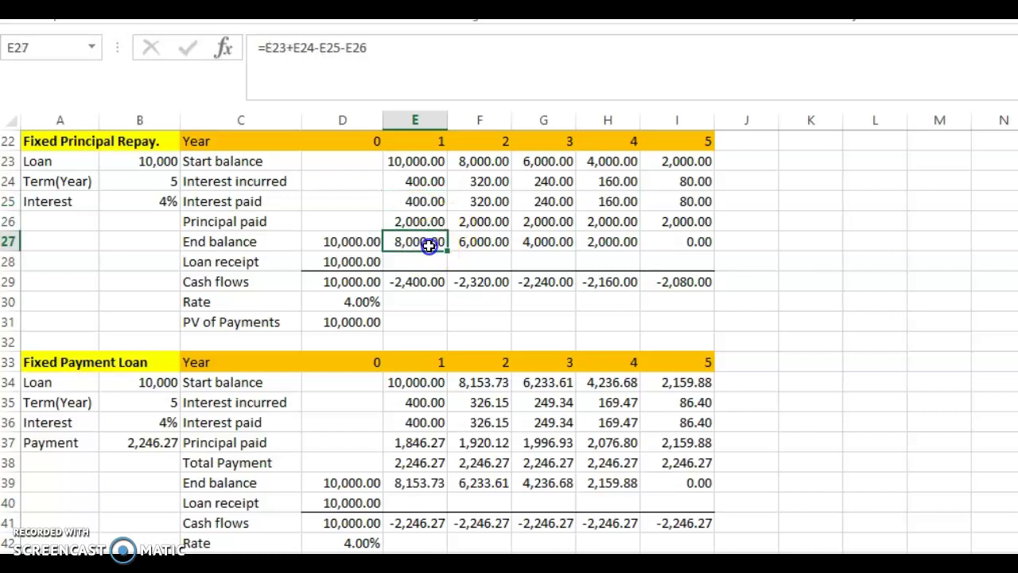
pyautogui.click(430, 162)
pyautogui.click(428, 181)
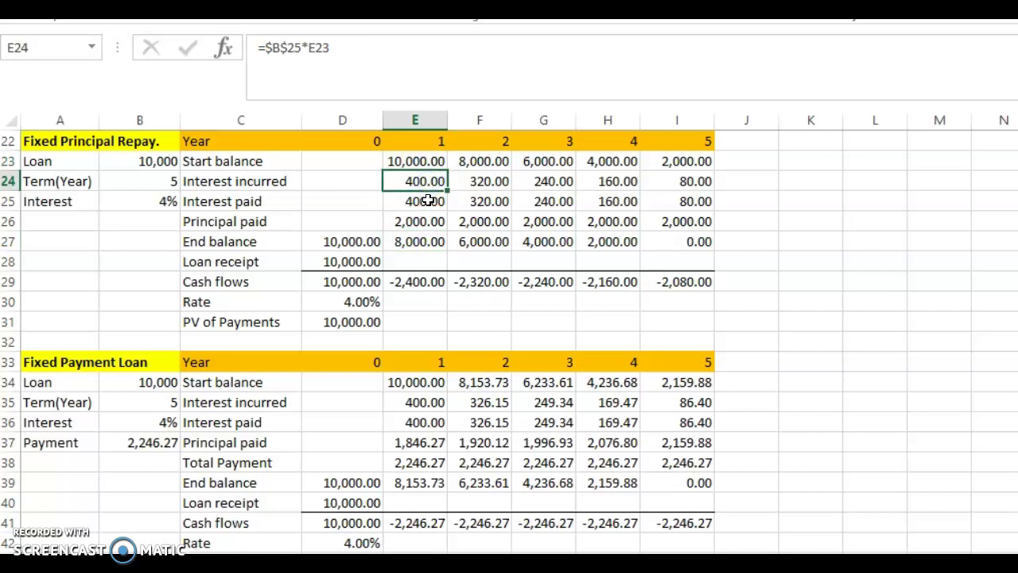
pyautogui.click(428, 200)
pyautogui.click(423, 220)
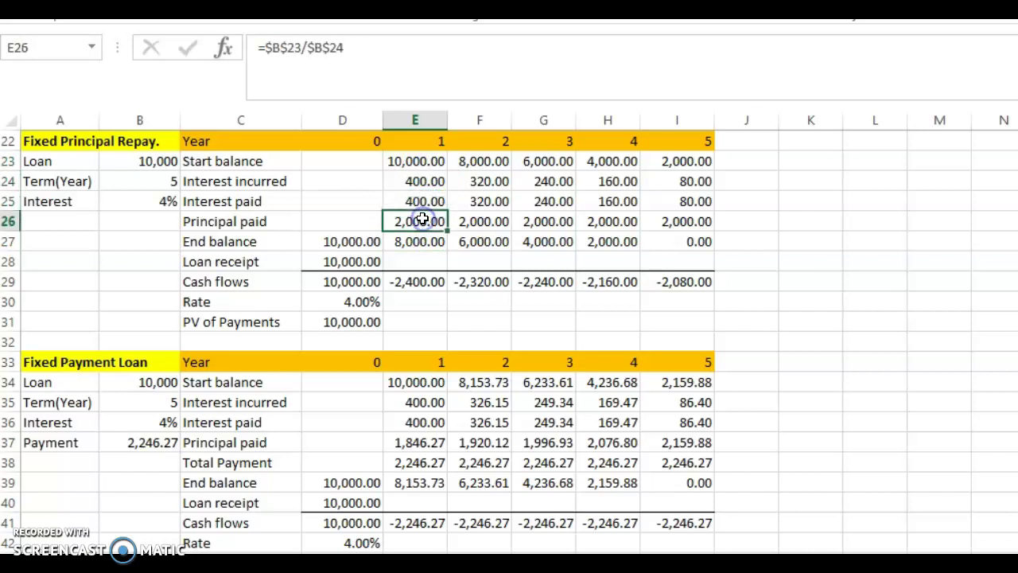
pyautogui.click(424, 245)
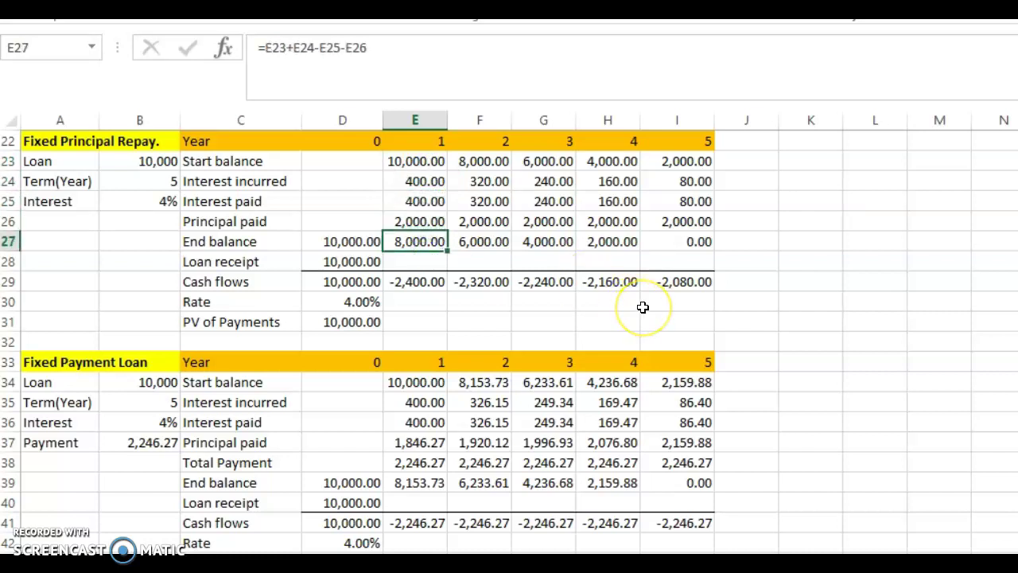
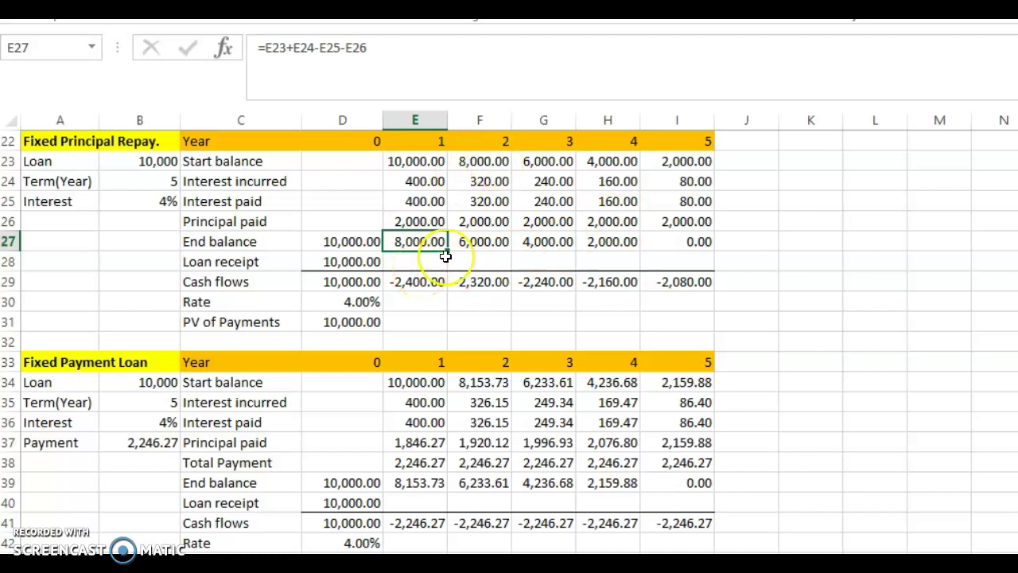
# - Compare the Fixed Principal Repay. loan's year 2 start balance formula with its year 1 end balance
pyautogui.click(418, 245)
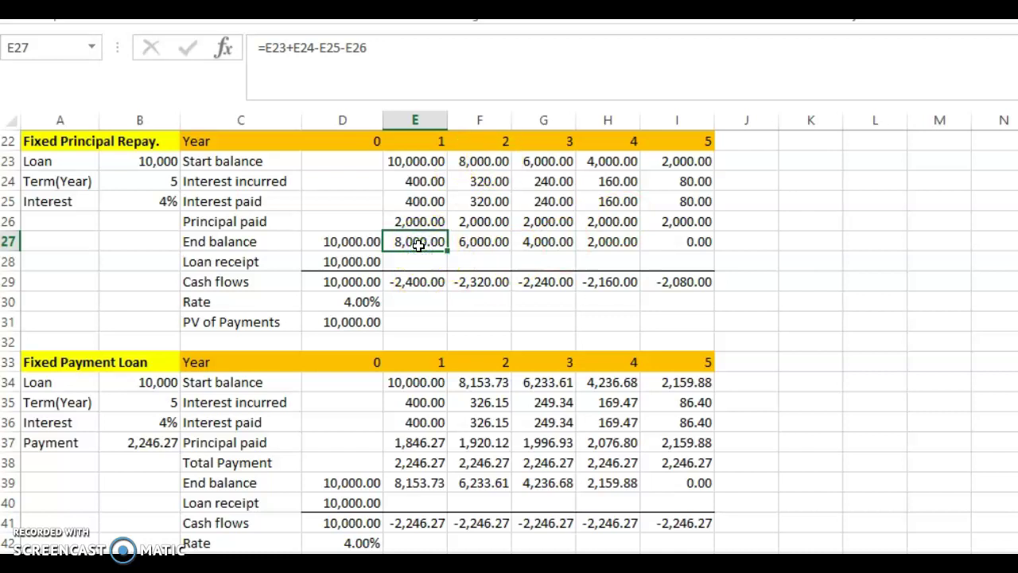
pyautogui.click(481, 160)
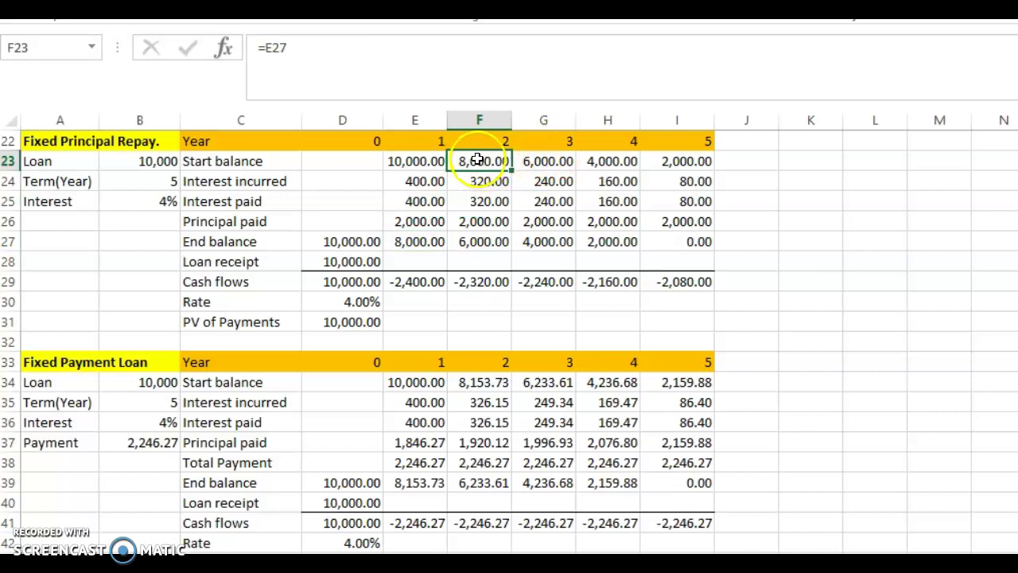
pyautogui.click(421, 241)
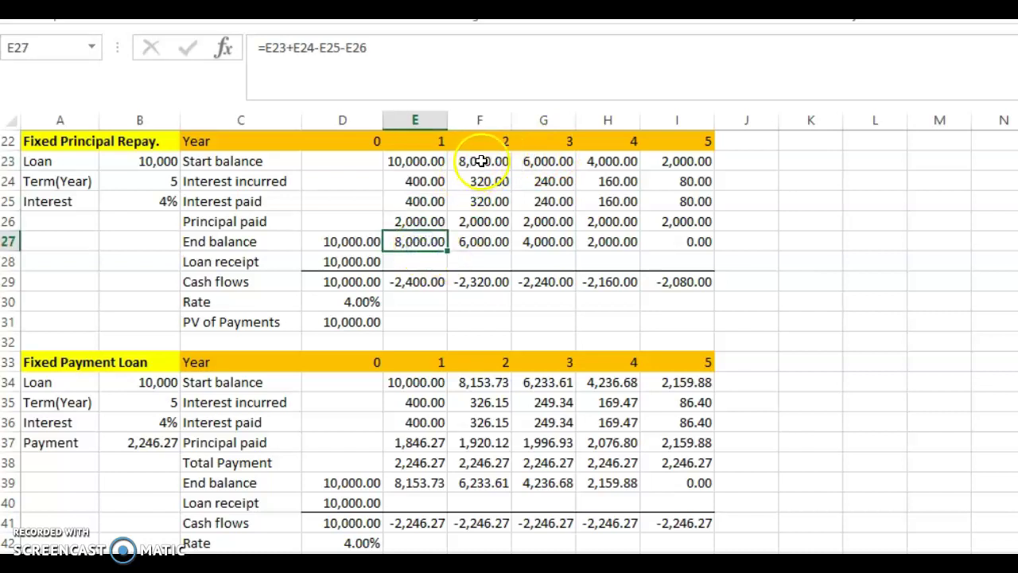
pyautogui.click(481, 161)
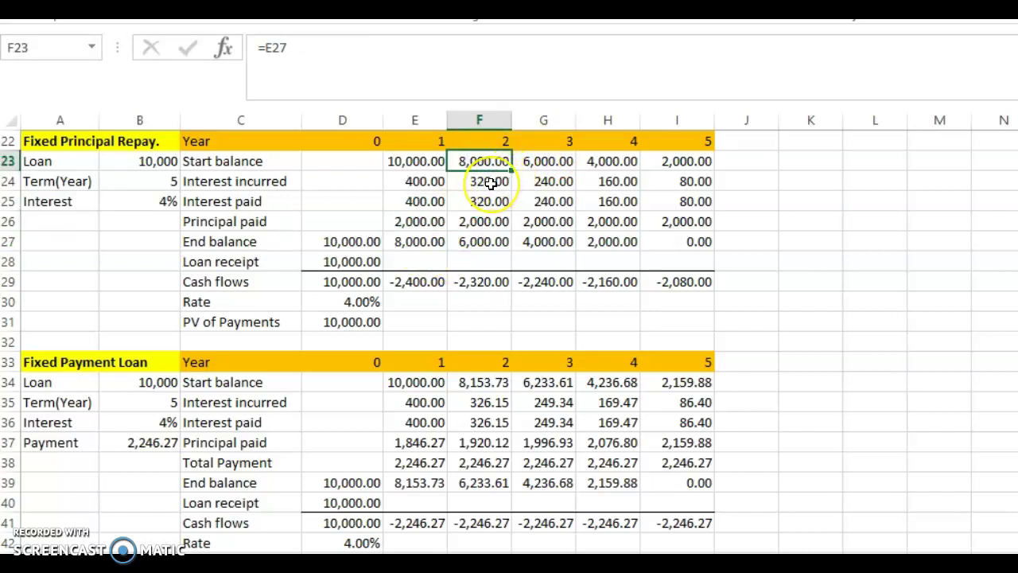
# - Inspect the Fixed Principal Repay. loan's year 2 interest and principal paid formulas, tracing interest incurred to the interest rate and year 1 end balance
pyautogui.click(173, 201)
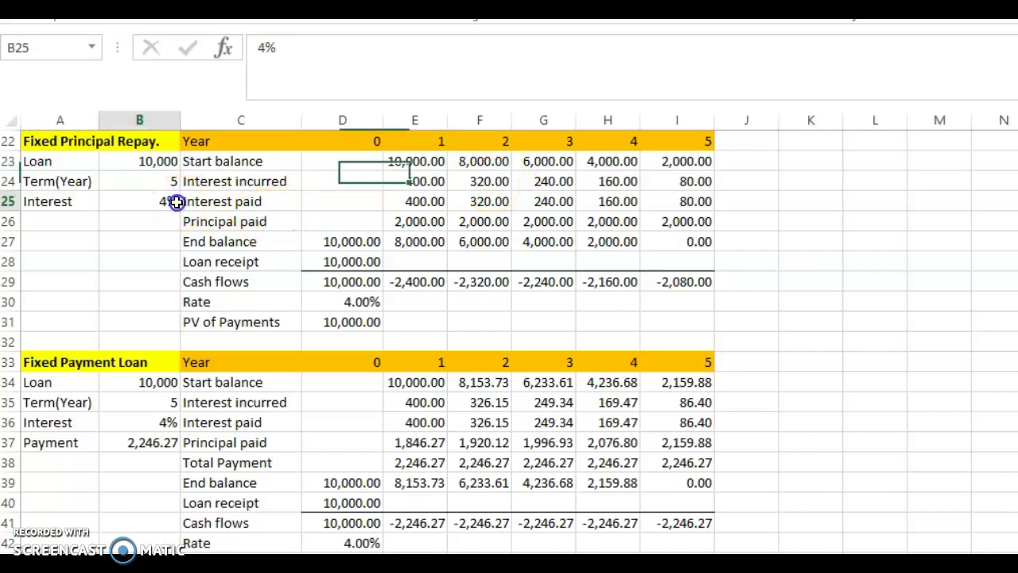
pyautogui.click(420, 241)
pyautogui.click(482, 184)
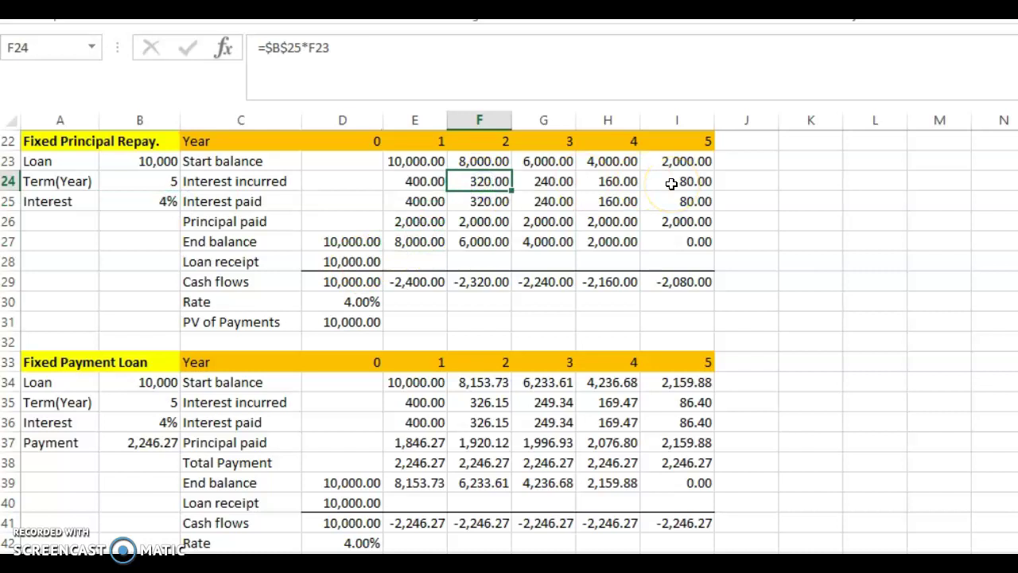
pyautogui.click(490, 205)
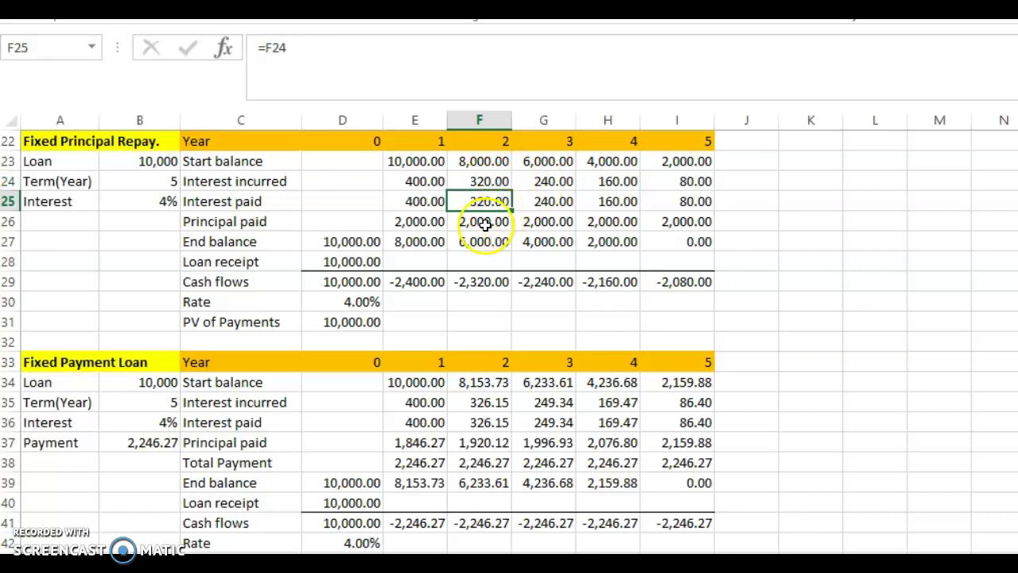
pyautogui.click(482, 223)
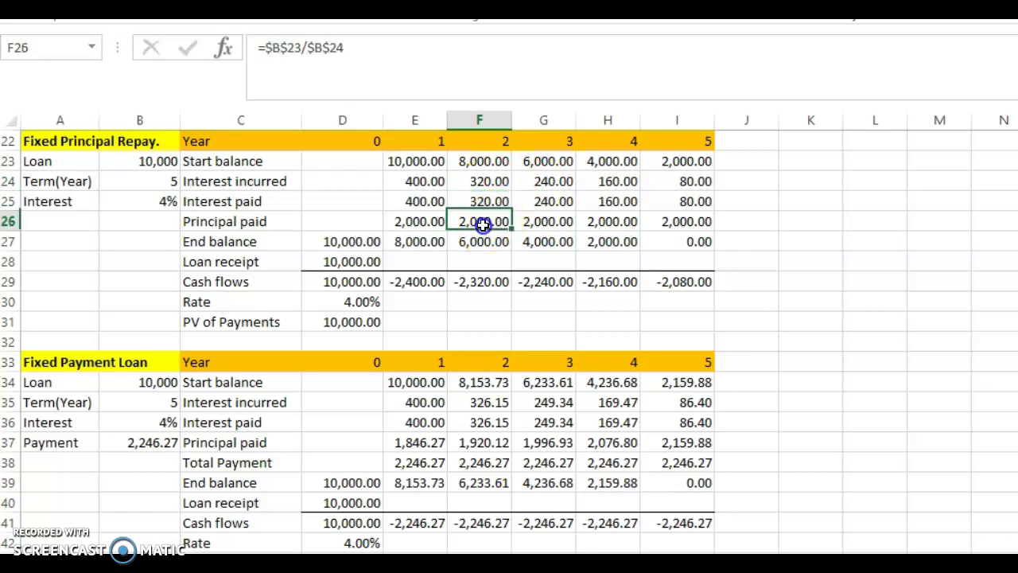
# - Trace the Fixed Principal Repay. loan's year 2 end balance formula through its start balance, interest incurred, interest paid and principal paid
pyautogui.click(487, 162)
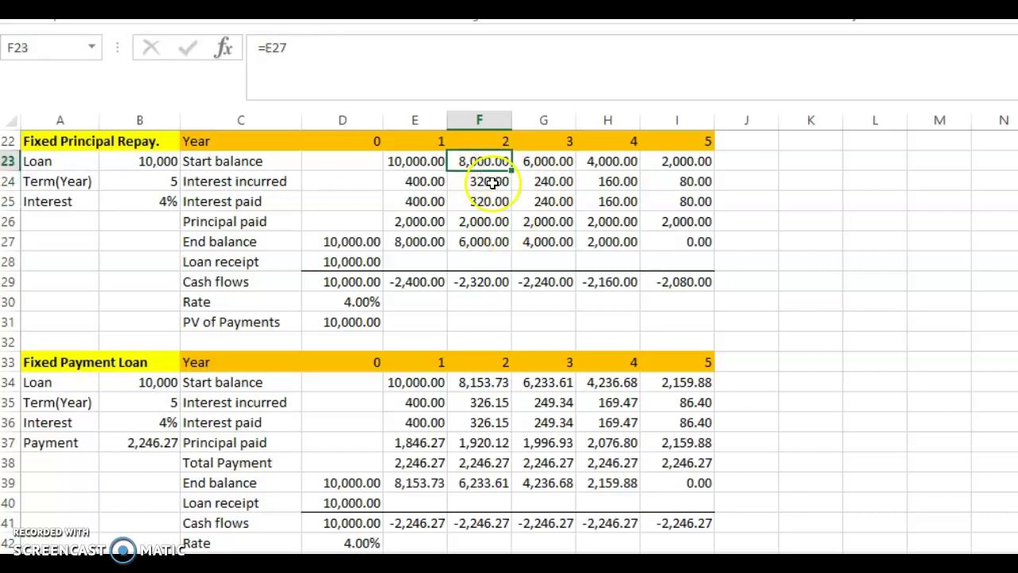
pyautogui.click(489, 183)
pyautogui.click(494, 199)
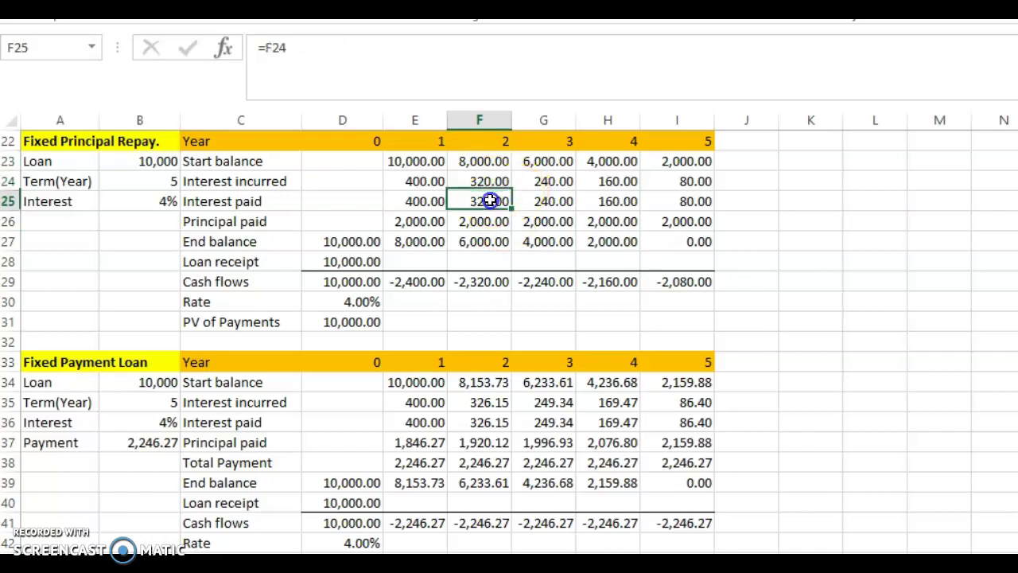
pyautogui.click(480, 224)
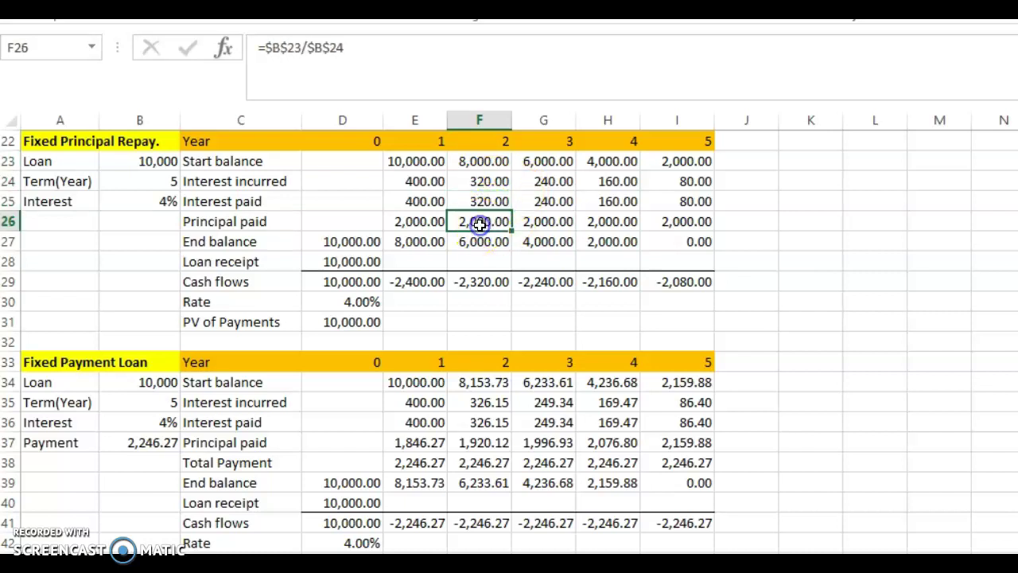
pyautogui.click(483, 246)
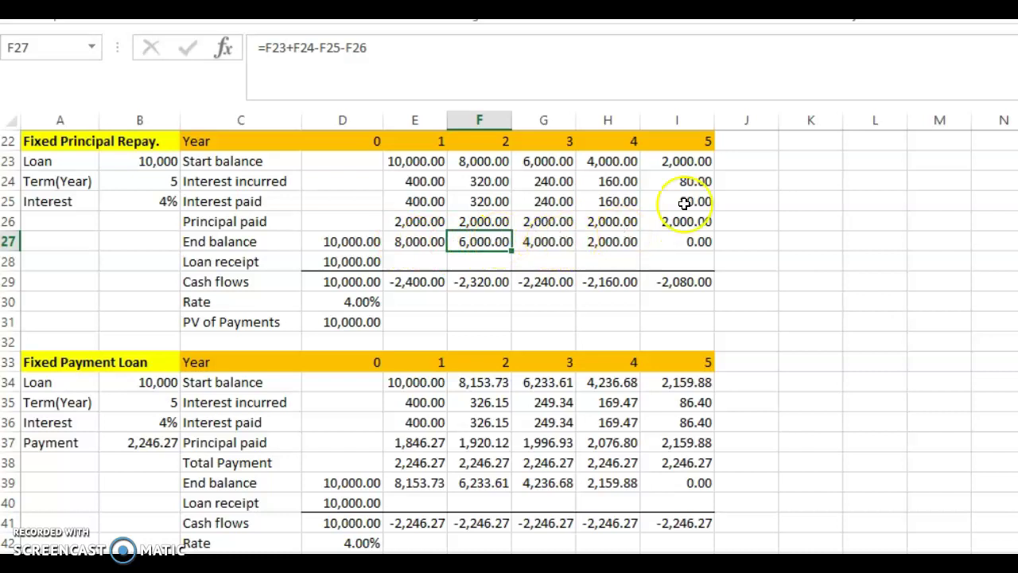
# - Review the Fixed Principal Repay. loan's year 5 start balance, interest and principal paid formulas against the interest rate and year 4 end balance
pyautogui.click(693, 161)
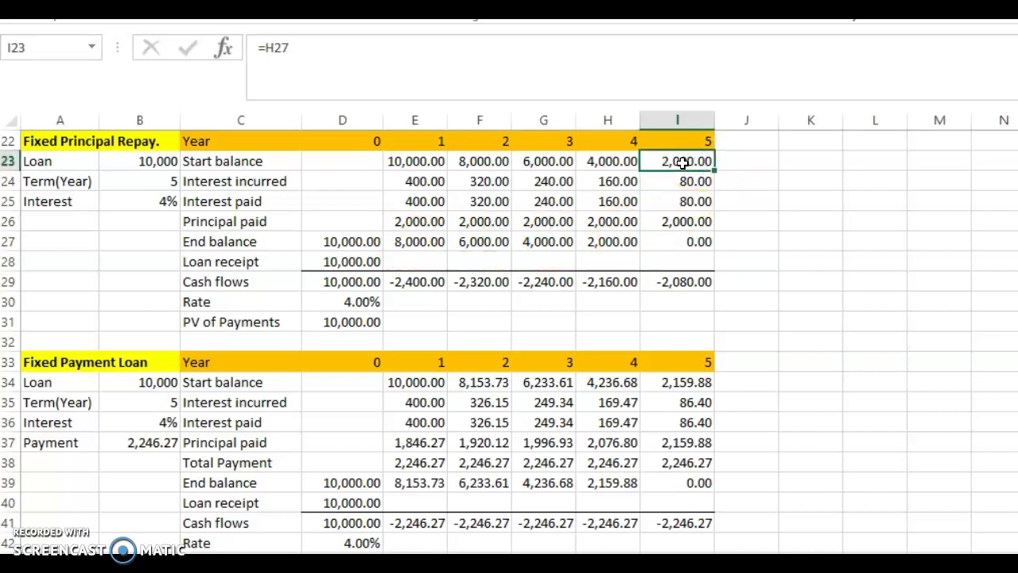
pyautogui.click(693, 181)
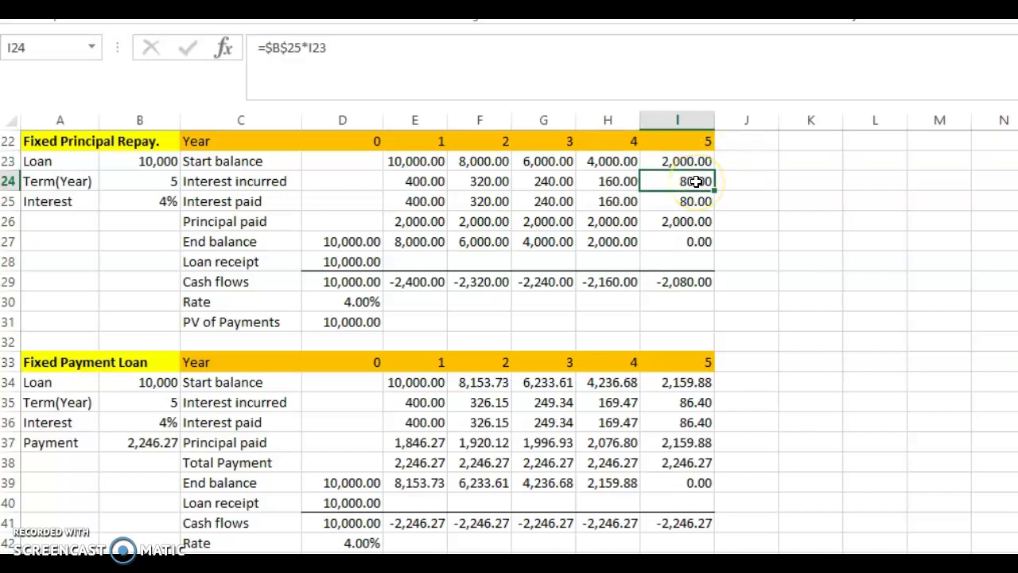
pyautogui.click(163, 197)
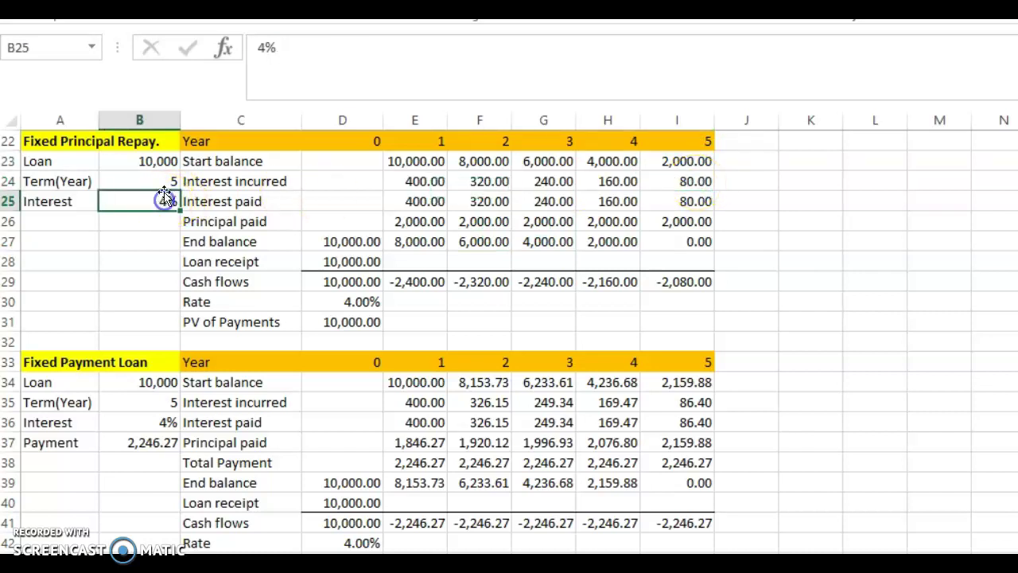
pyautogui.click(607, 240)
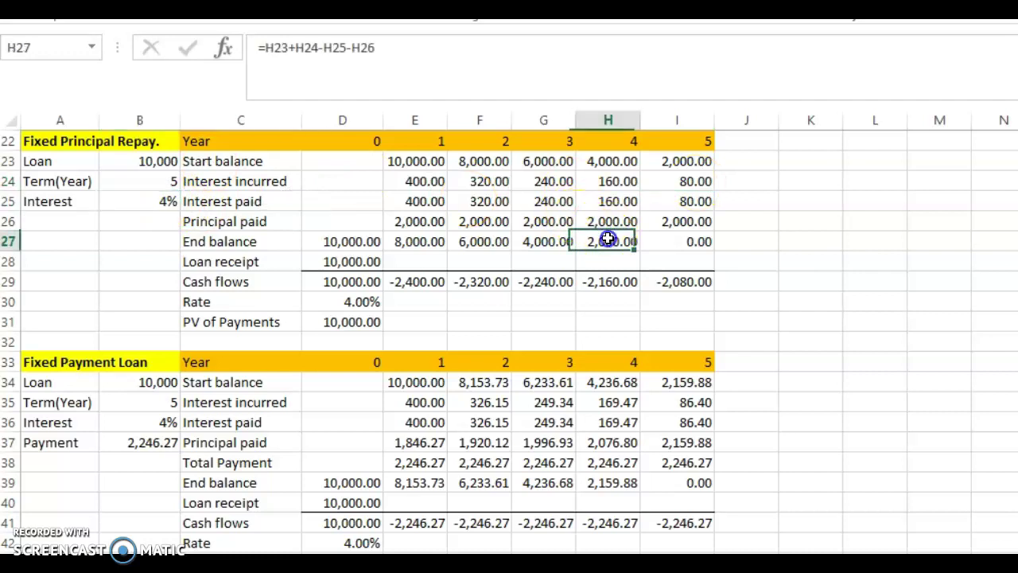
pyautogui.click(695, 181)
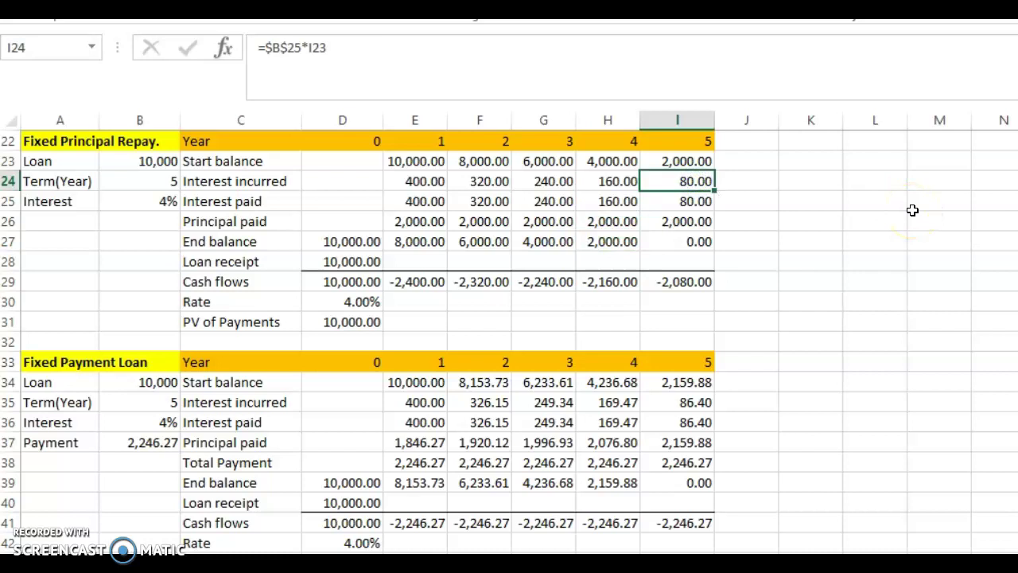
pyautogui.click(666, 199)
pyautogui.click(692, 221)
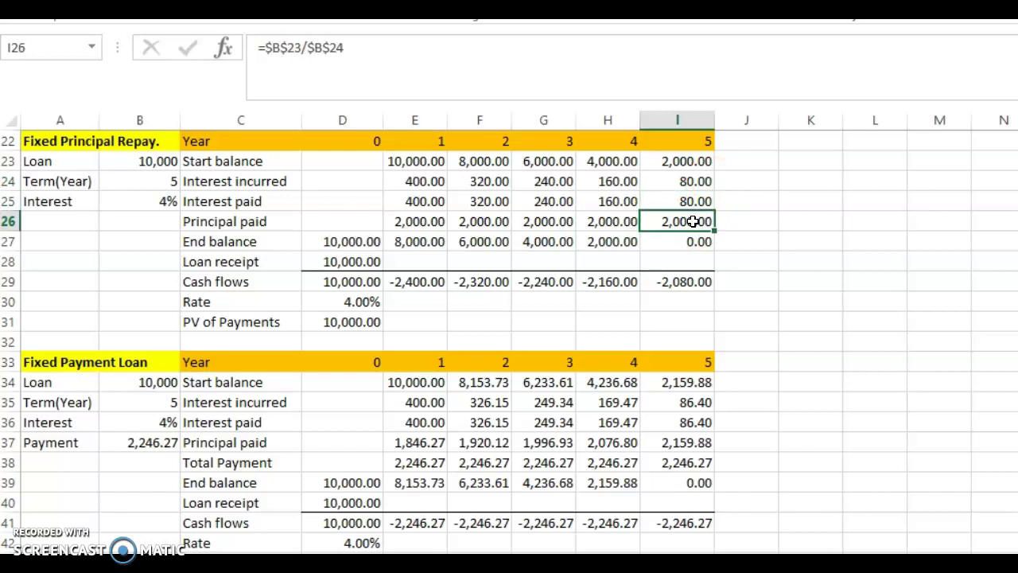
# - Check the Fixed Principal Repay. loan's year 5 end balance formula against that year's start balance, interest incurred, interest paid and principal paid
pyautogui.click(690, 161)
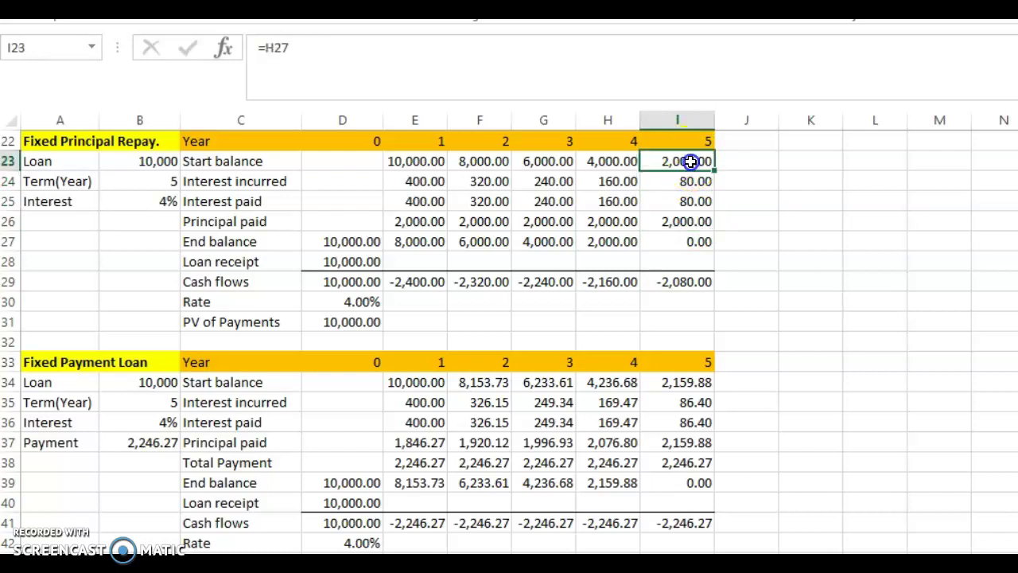
pyautogui.click(693, 180)
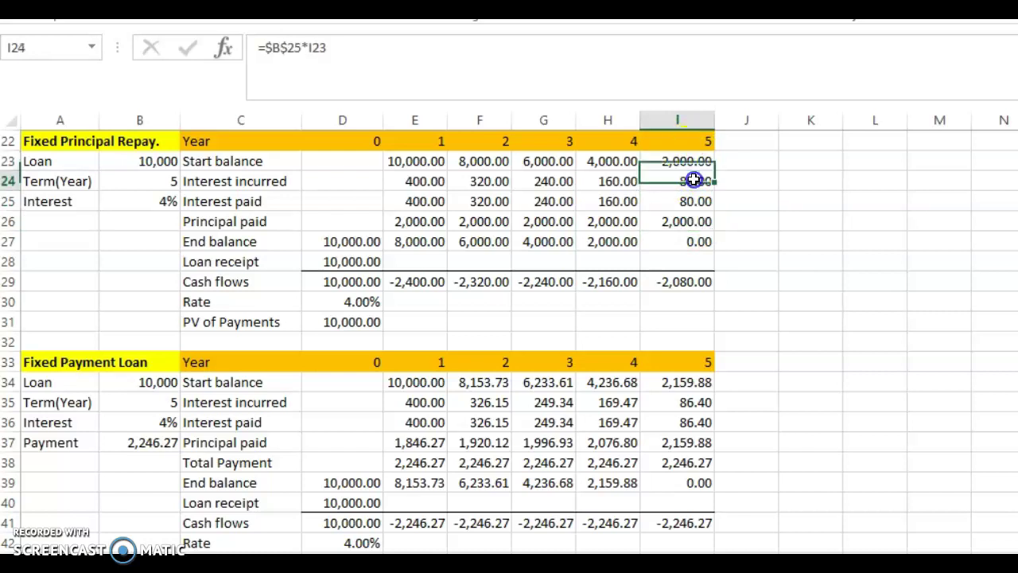
pyautogui.click(694, 200)
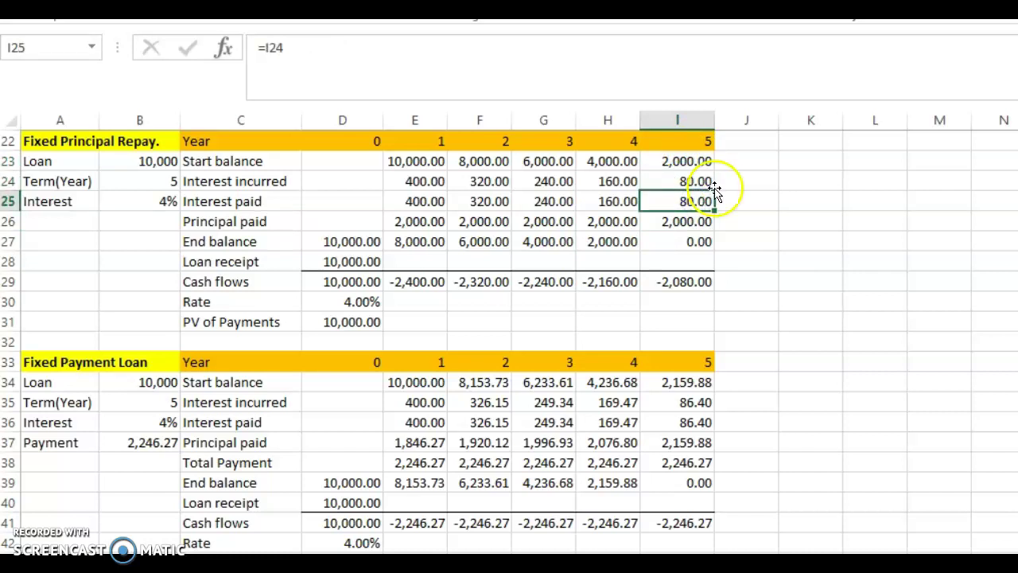
pyautogui.moveTo(696, 182); pyautogui.dragTo(692, 201)
pyautogui.click(691, 201)
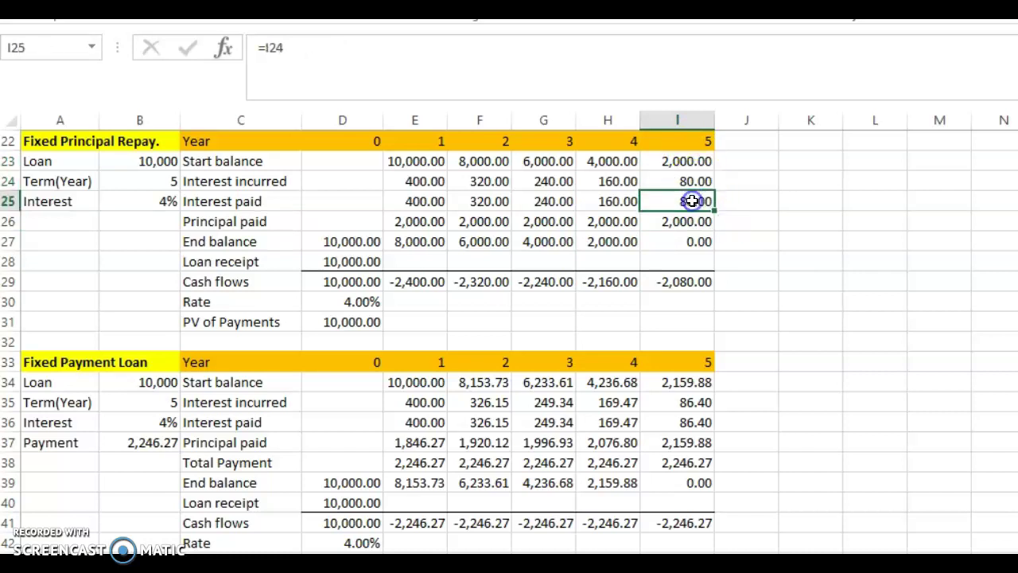
pyautogui.click(692, 219)
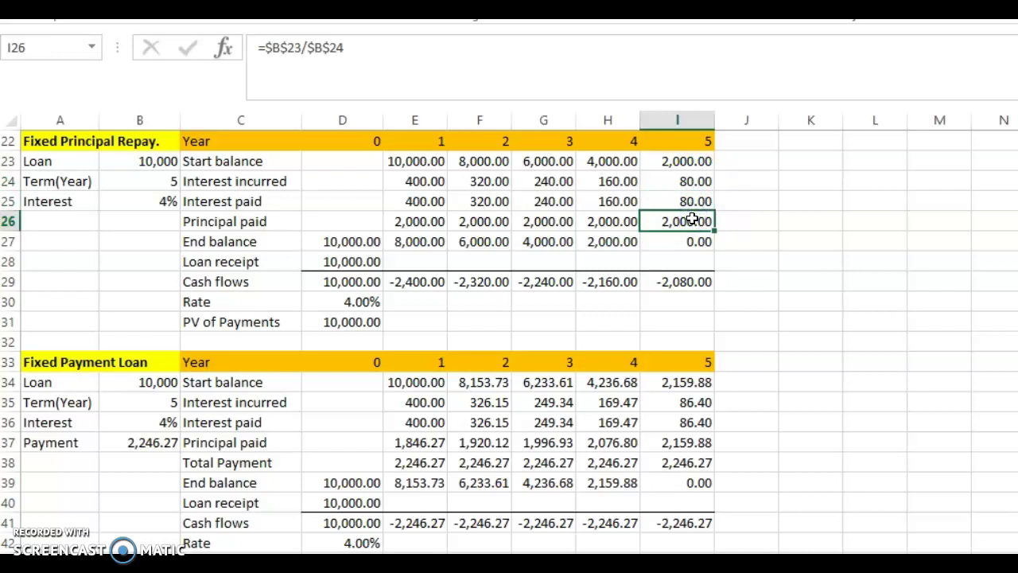
pyautogui.click(698, 242)
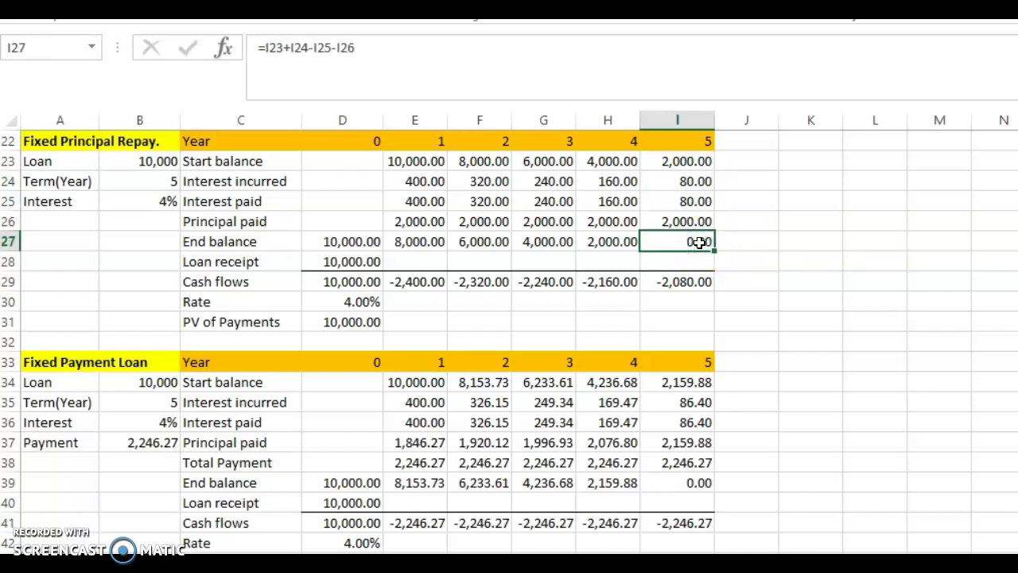
# - Trace the Fixed Principal Repay. loan's yearly cash flows to principal and interest paid in years 1 and 2, then check the cash flows through year 5
pyautogui.click(416, 282)
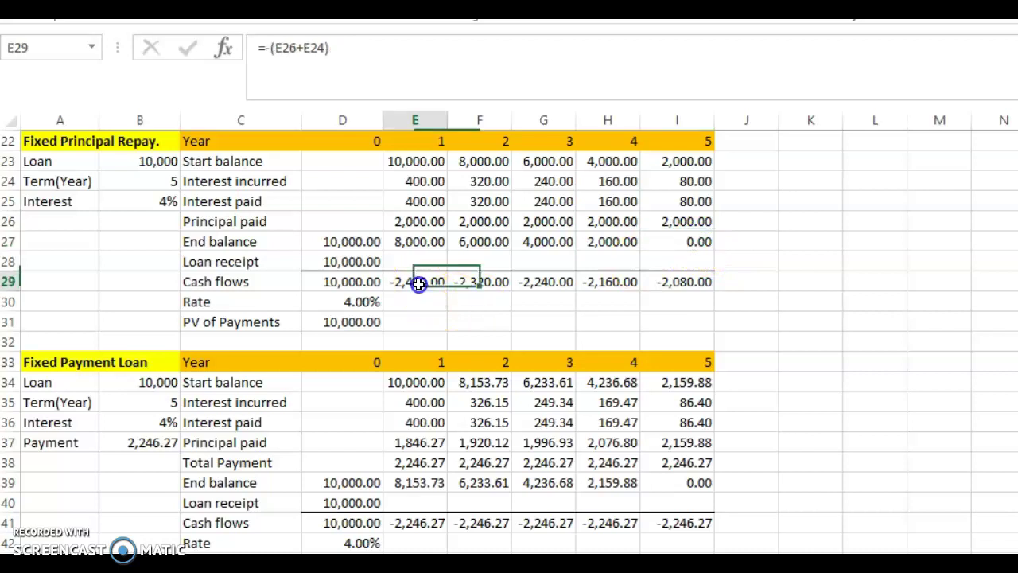
pyautogui.click(420, 221)
pyautogui.click(428, 200)
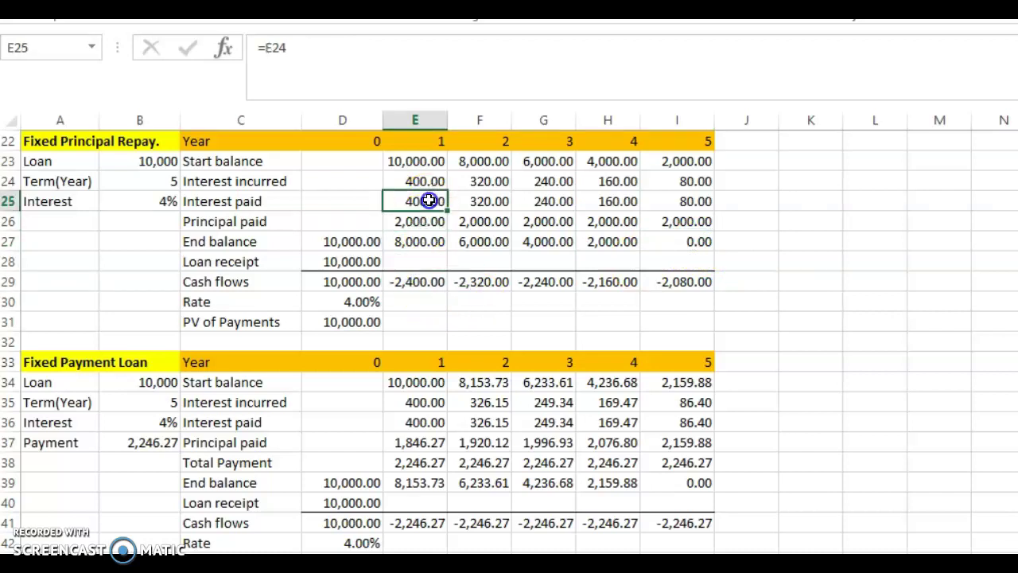
pyautogui.click(485, 222)
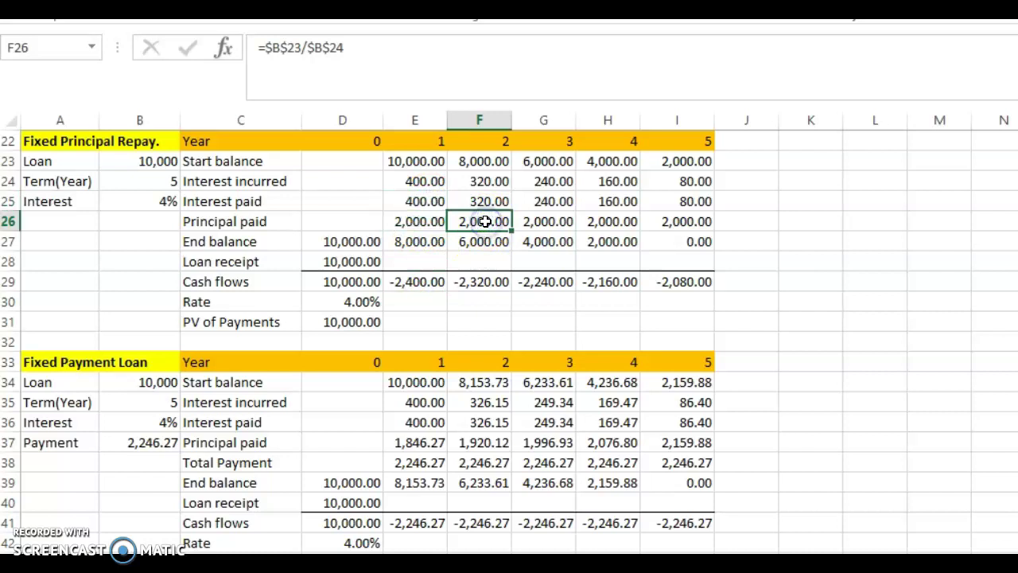
pyautogui.click(484, 200)
pyautogui.click(484, 225)
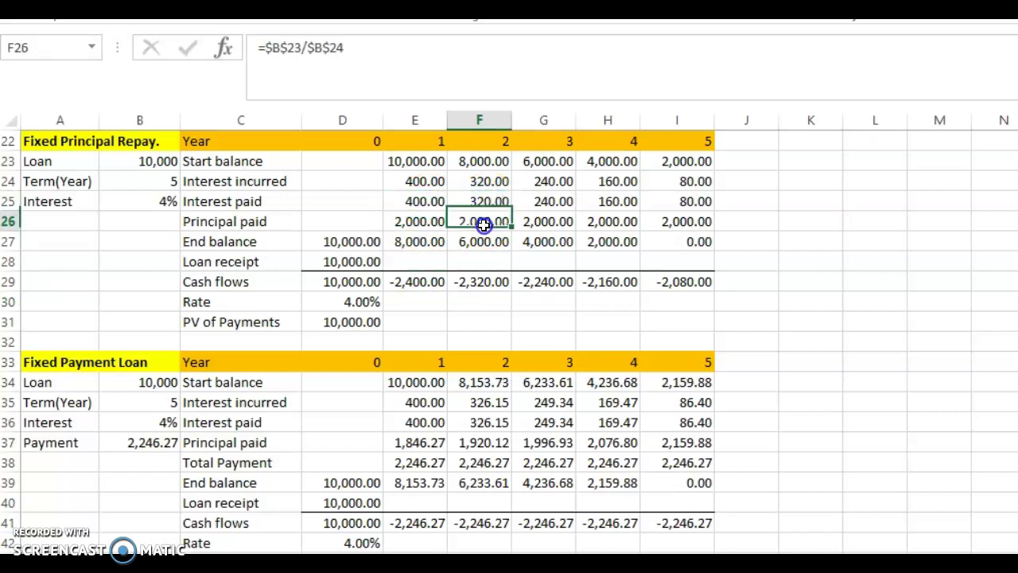
pyautogui.click(483, 201)
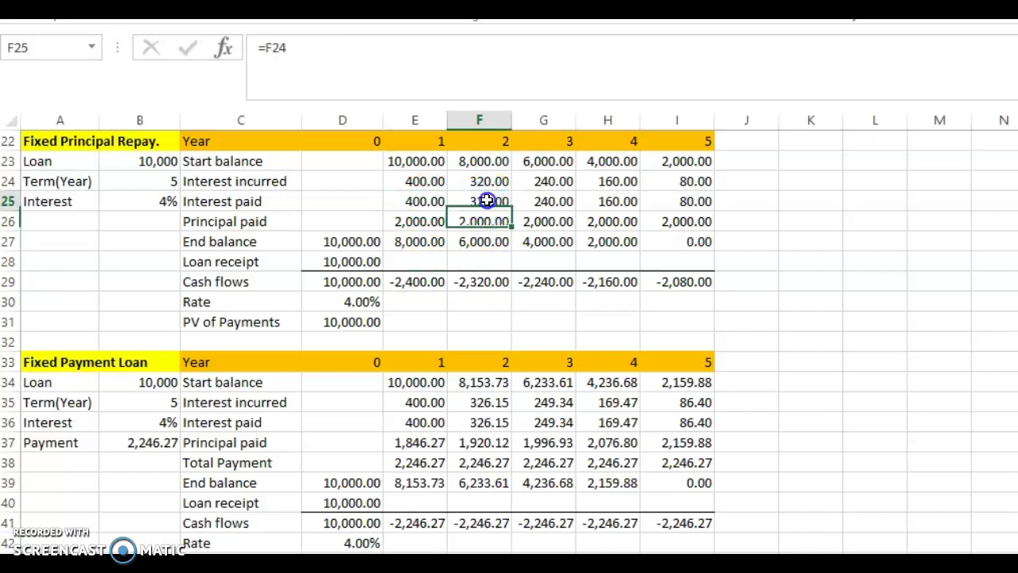
pyautogui.click(484, 280)
pyautogui.press('Right')
pyautogui.press('Right')
pyautogui.press('Right')
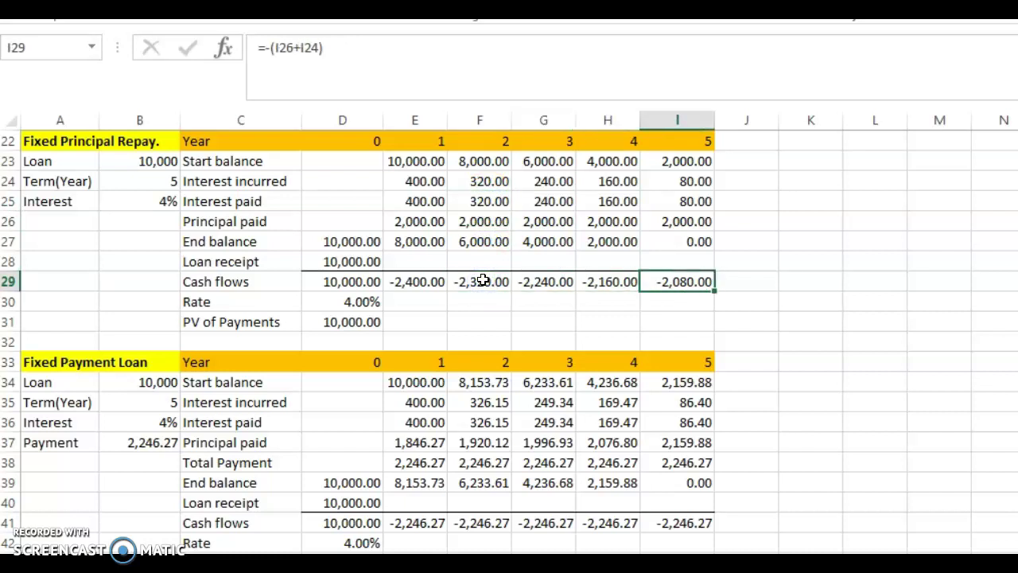
# - Compare the Fixed Principal Repay. loan's year 1 to 5 cash flows with its principal paid and interest paid rows
pyautogui.moveTo(420, 283); pyautogui.dragTo(667, 278)
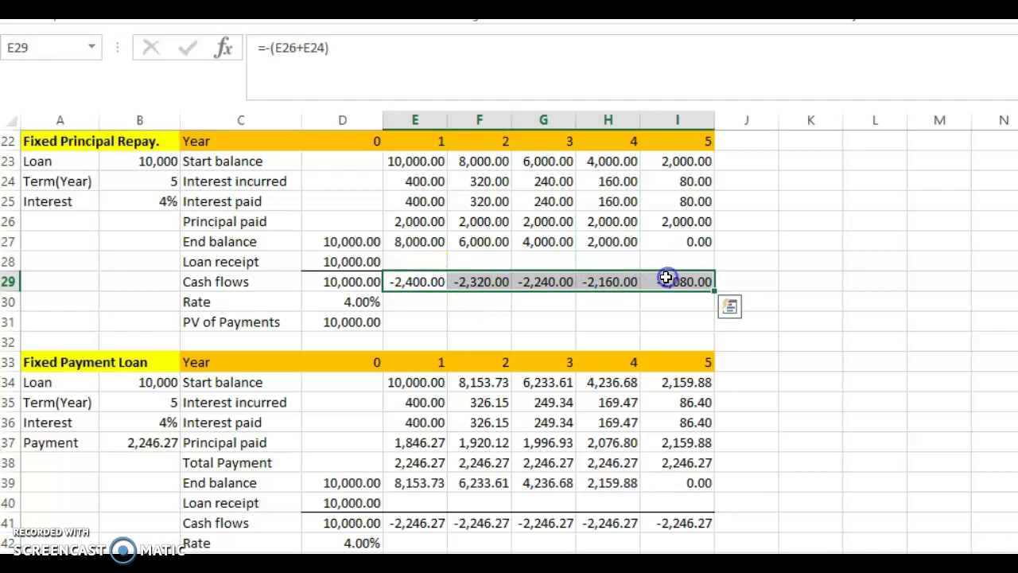
pyautogui.moveTo(425, 217); pyautogui.dragTo(663, 217)
pyautogui.click(430, 201)
pyautogui.moveTo(429, 201); pyautogui.dragTo(663, 199)
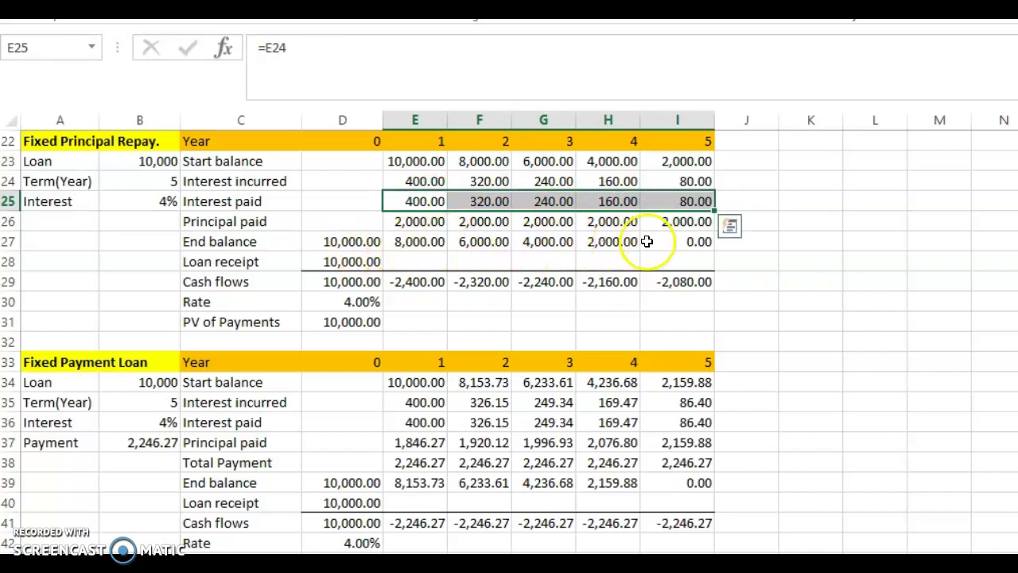
pyautogui.moveTo(401, 283); pyautogui.dragTo(661, 284)
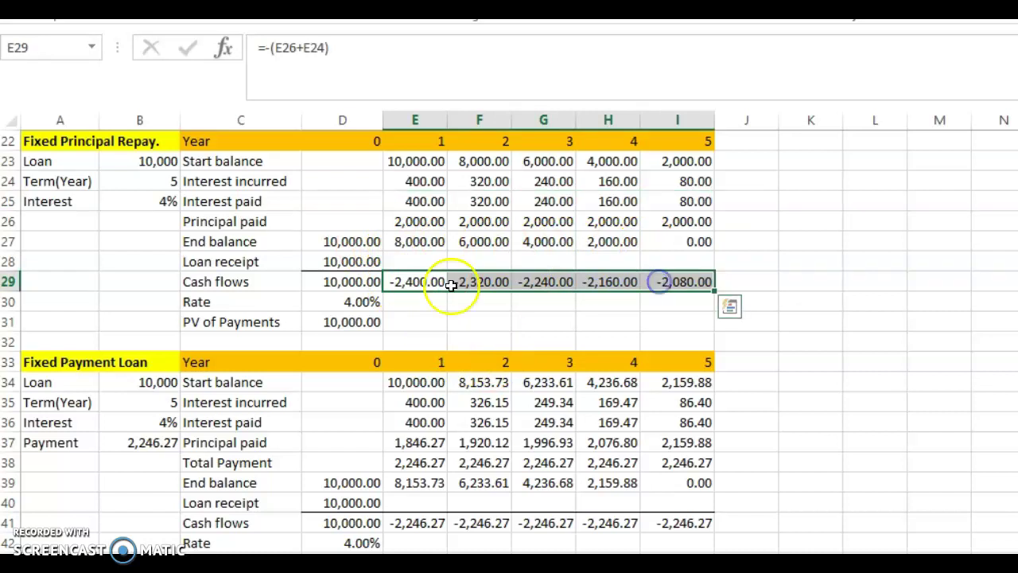
# - Examine the Fixed Principal Repay. loan's Rate and PV of Payments formulas against its year 0 receipt and yearly cash flows
pyautogui.click(342, 282)
pyautogui.moveTo(390, 281); pyautogui.dragTo(670, 278)
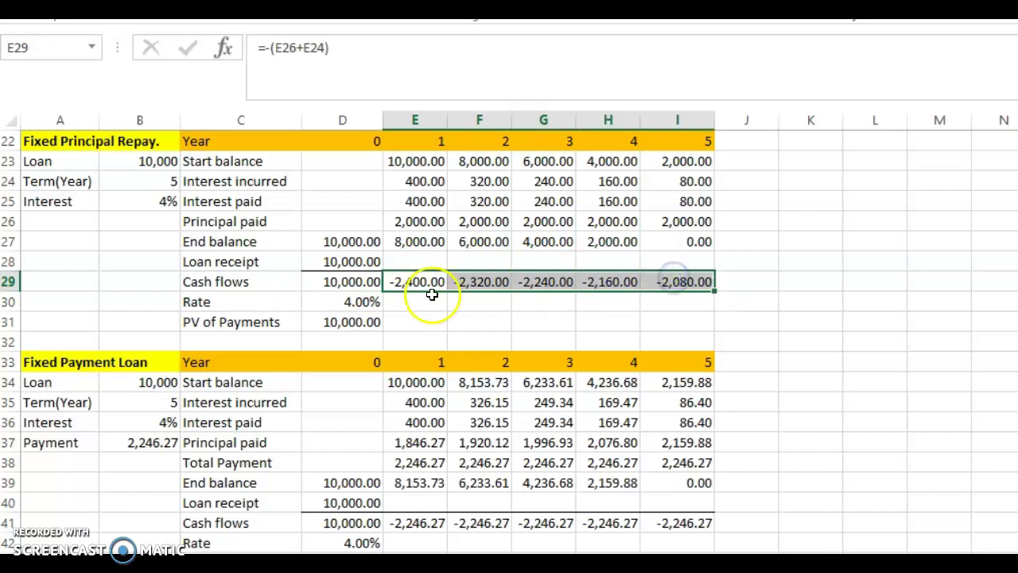
pyautogui.click(371, 302)
pyautogui.click(333, 280)
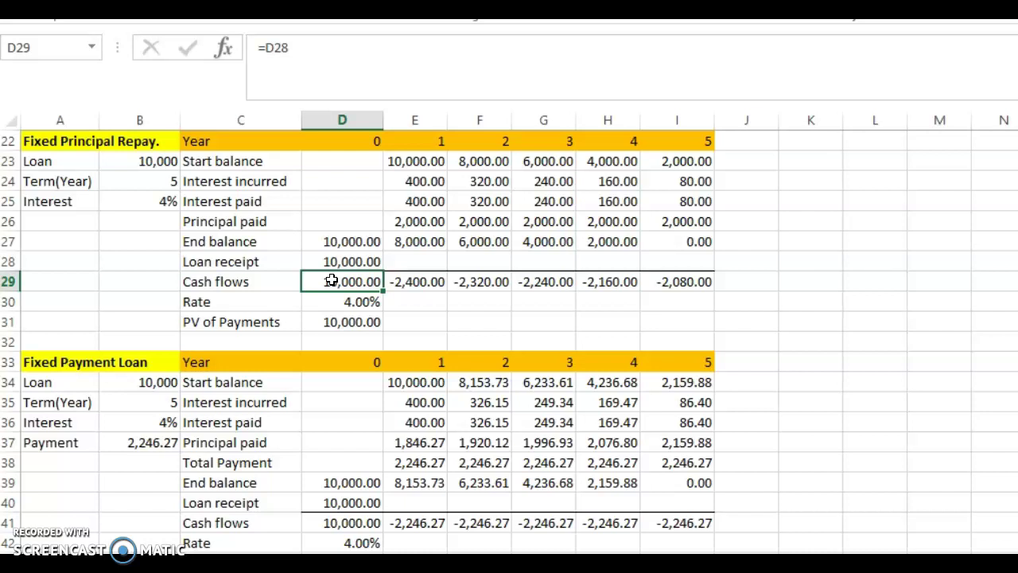
pyautogui.click(413, 282)
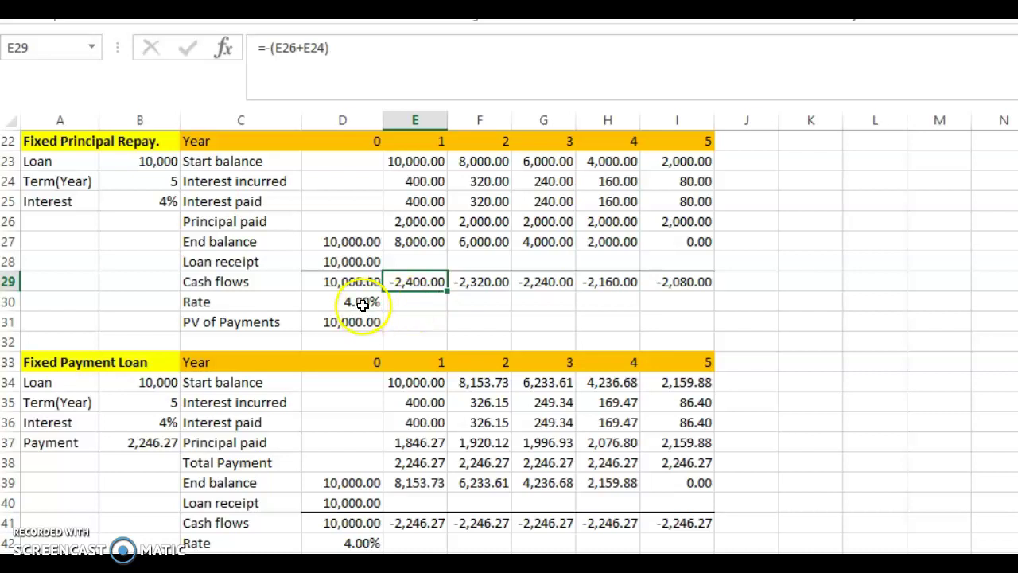
pyautogui.click(493, 279)
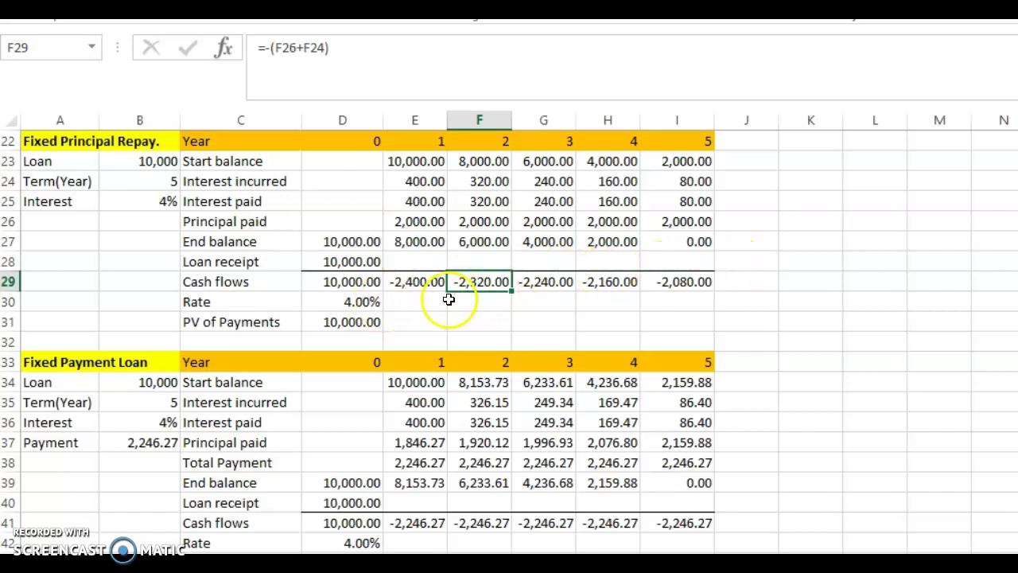
pyautogui.click(362, 320)
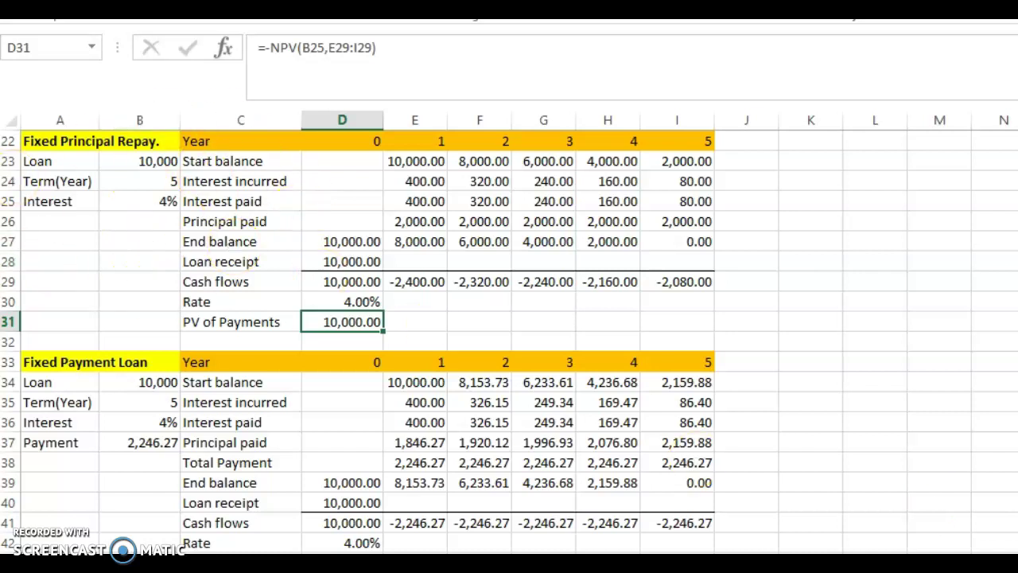
# - Review the Fixed Payment Loan's loan amount and term, and inspect the formula behind its Payment value
pyautogui.scroll(-1, 509, 342)
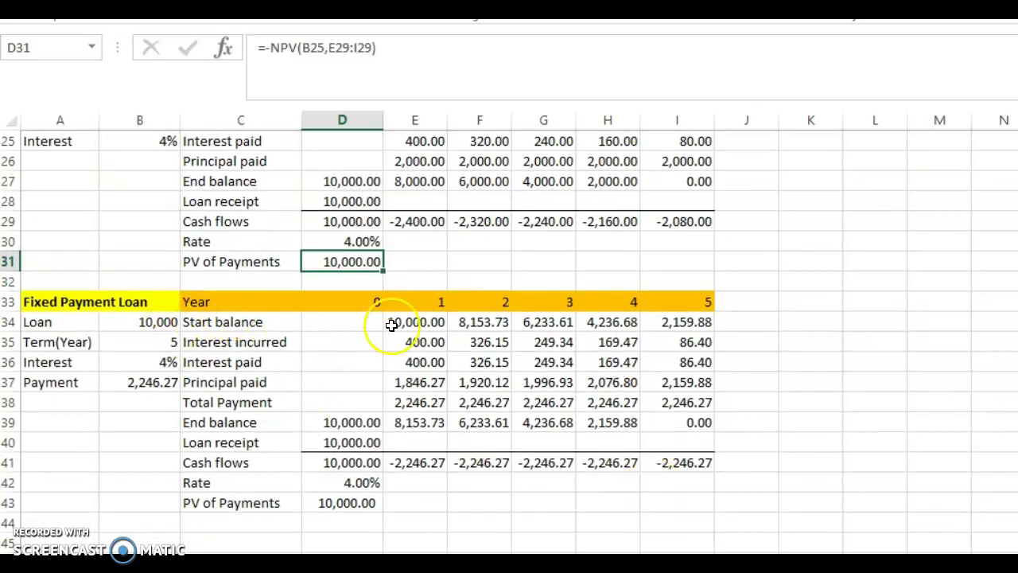
pyautogui.click(152, 322)
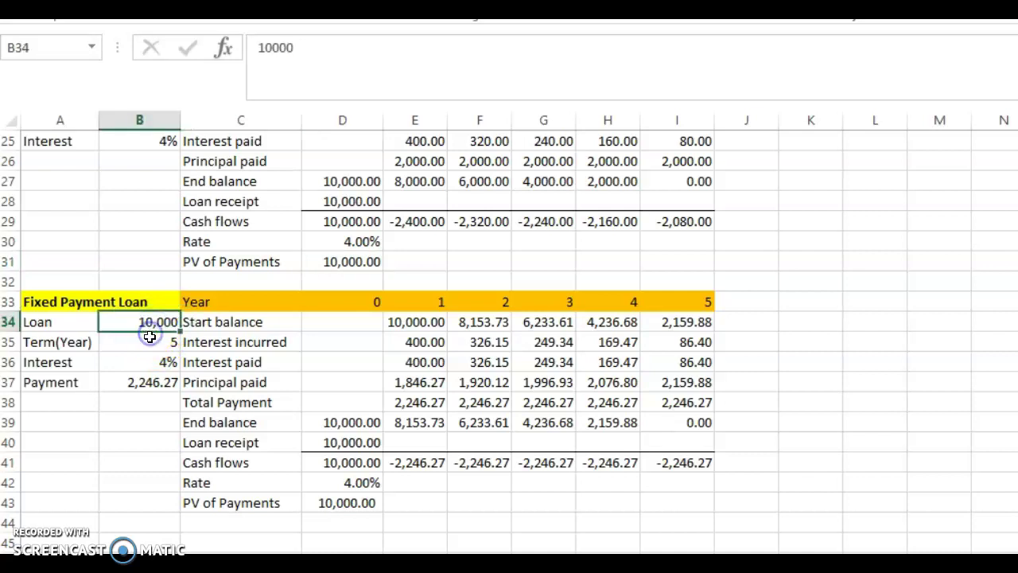
pyautogui.click(149, 341)
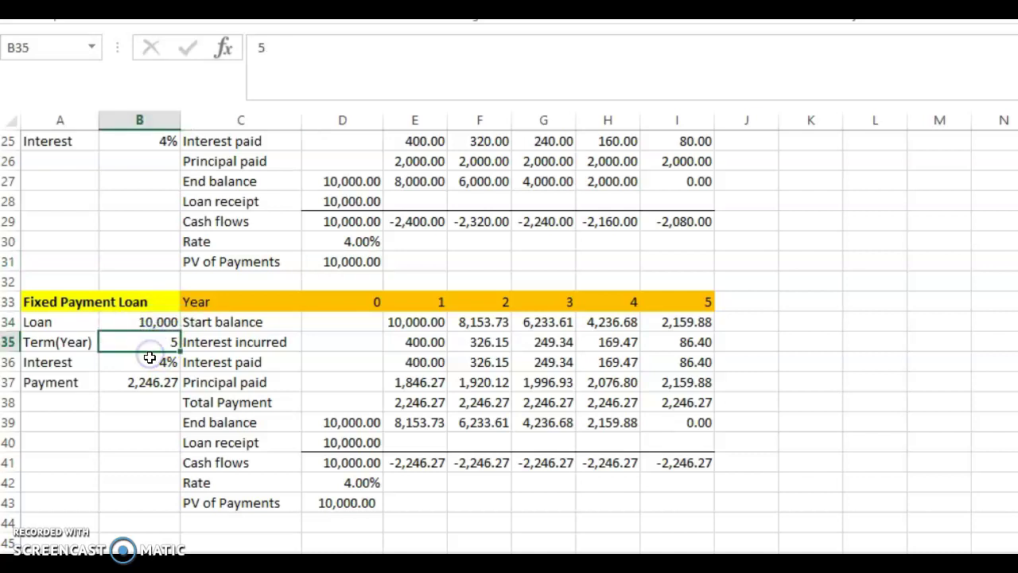
pyautogui.click(148, 379)
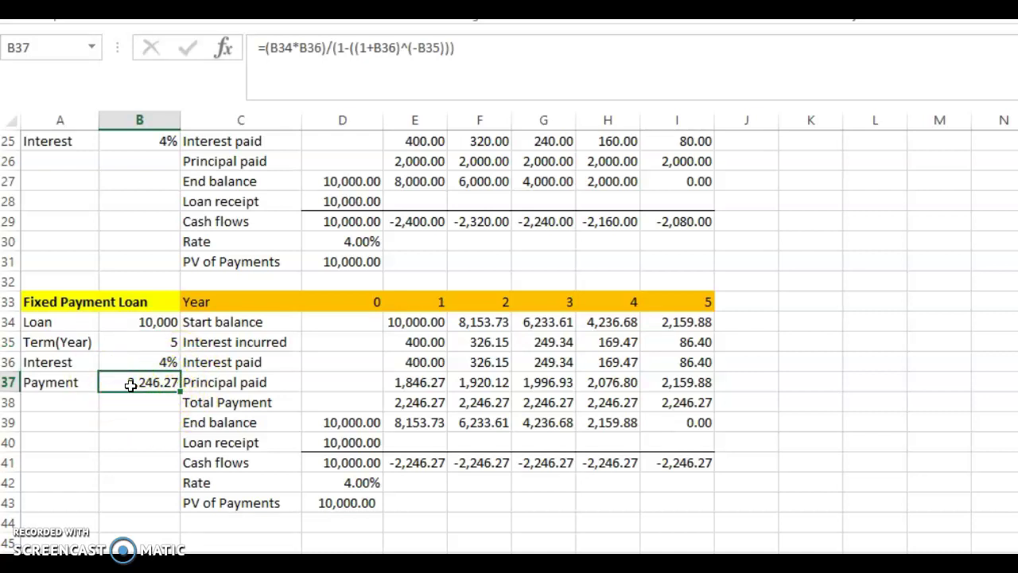
pyautogui.click(161, 384)
pyautogui.click(178, 387)
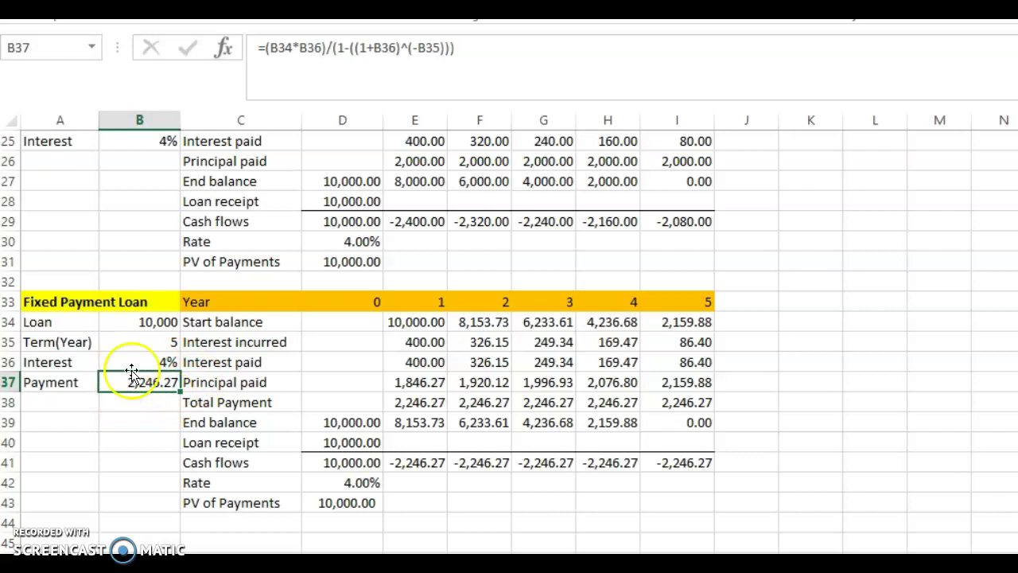
# - Check the Fixed Payment Loan's Total Payment formulas from year 1 through year 5
pyautogui.click(401, 401)
pyautogui.press('Right')
pyautogui.press('Right')
pyautogui.press('Right')
pyautogui.press('Right')
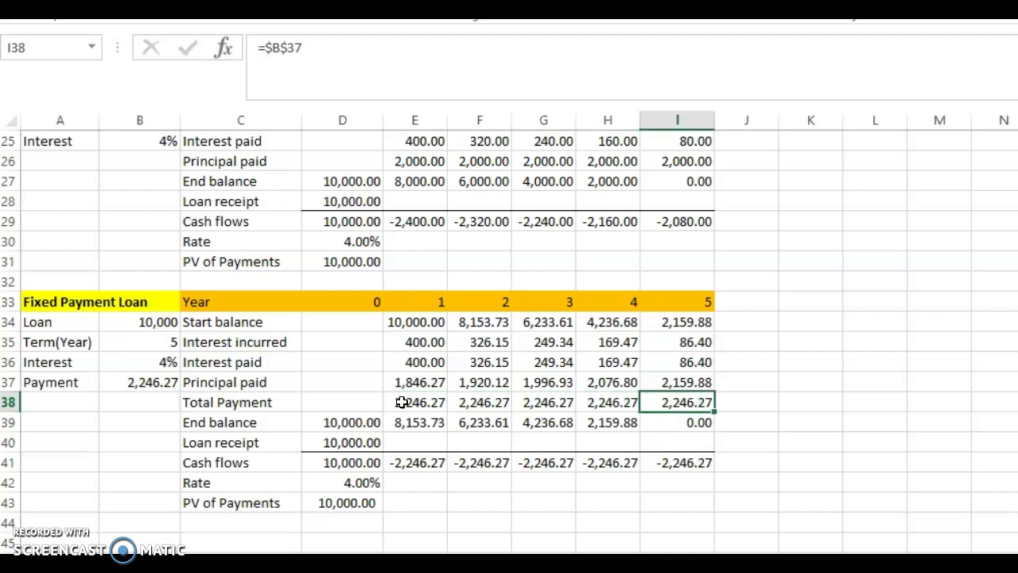
# - Compare the Fixed Principal Repay. loan's yearly principal paid with the Fixed Payment Loan's yearly total payment across years 1 to 5
pyautogui.click(423, 163)
pyautogui.click(422, 403)
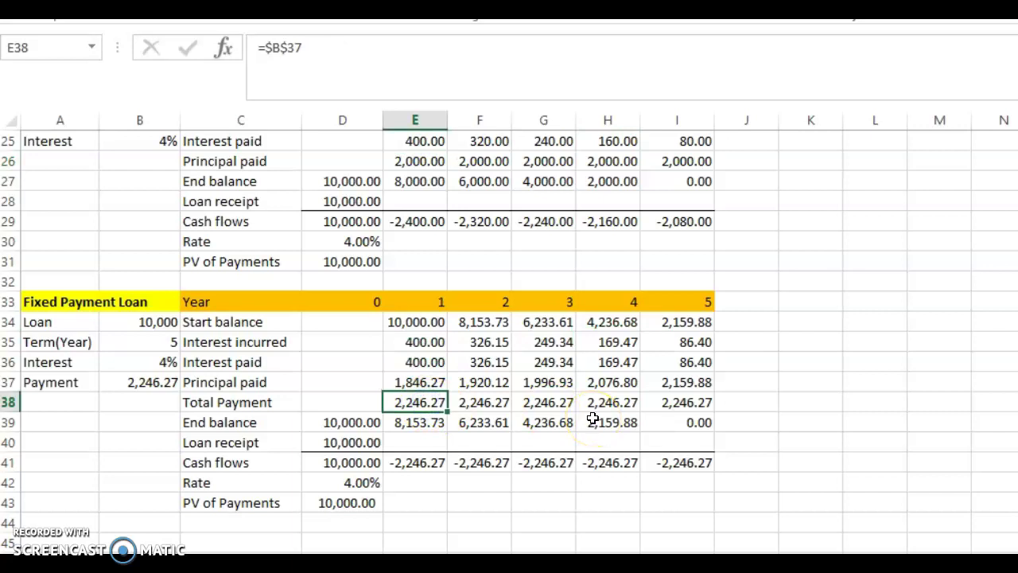
pyautogui.click(406, 164)
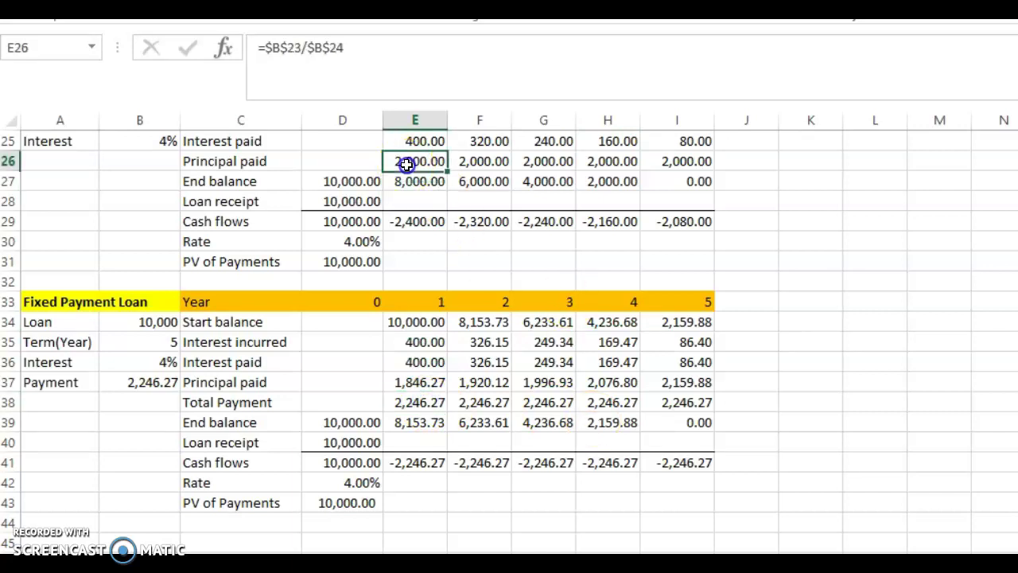
pyautogui.press('Right')
pyautogui.press('Right')
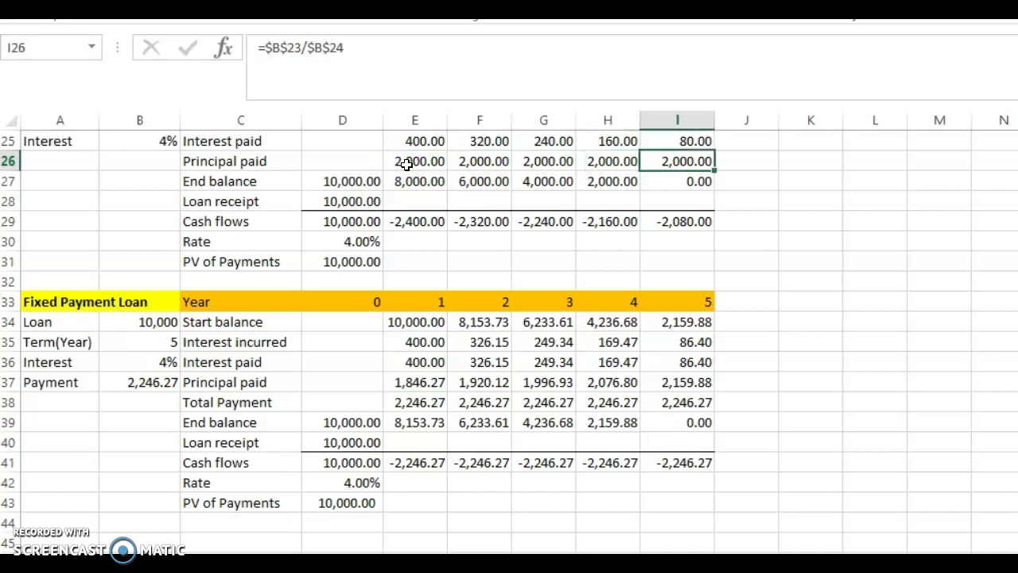
pyautogui.click(409, 402)
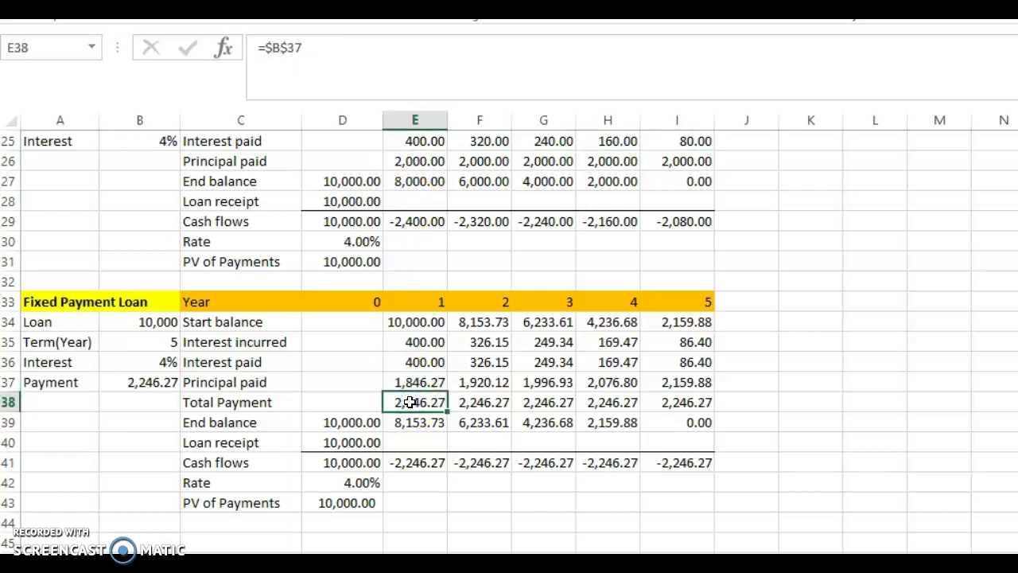
pyautogui.press('Right')
pyautogui.press('Right')
pyautogui.press('Right')
pyautogui.press('Right')
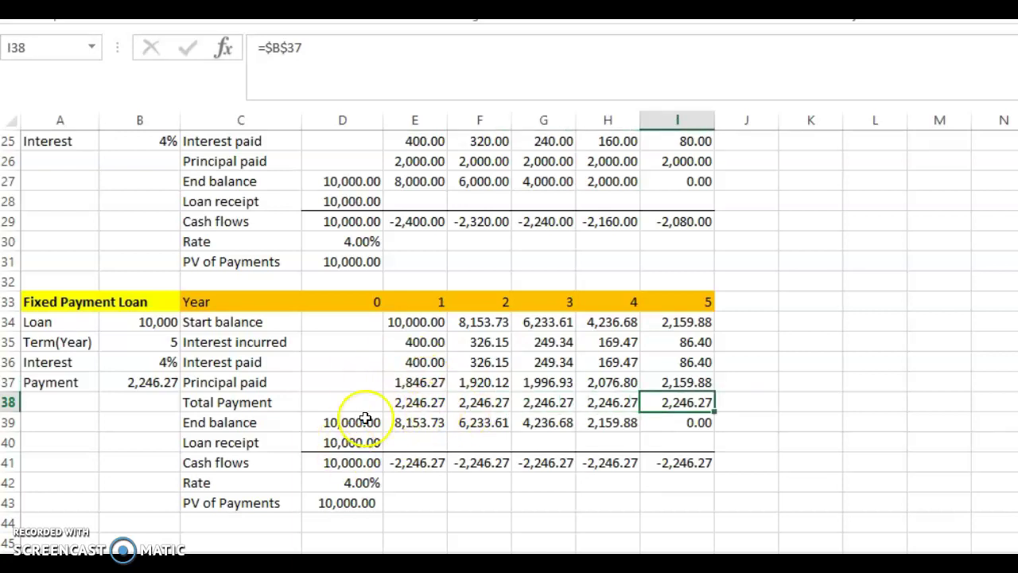
# - Trace the Fixed Payment Loan's year 1 interest incurred to the interest rate and year 0 end balance, and check its interest paid formula
pyautogui.click(422, 343)
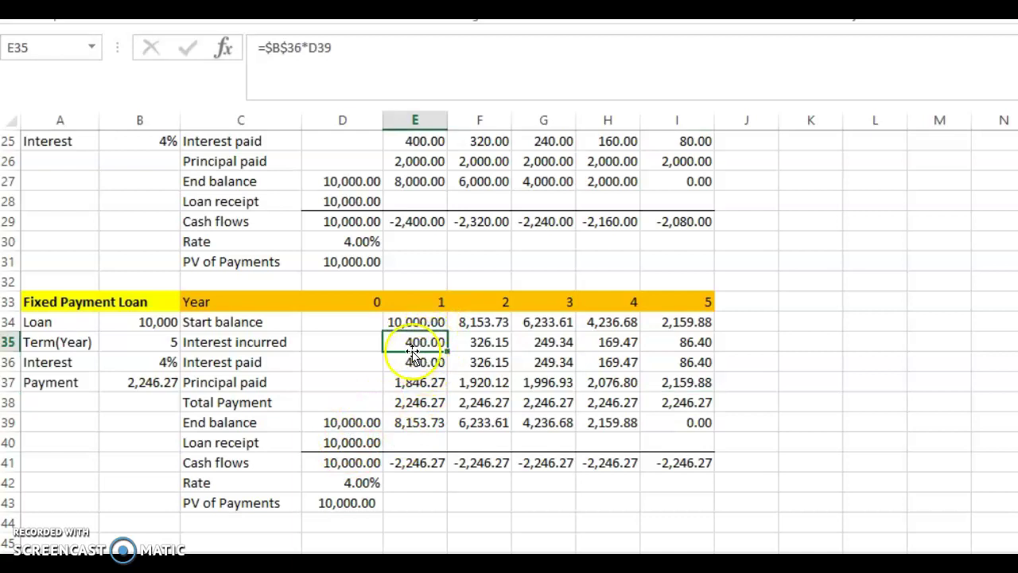
pyautogui.click(153, 360)
pyautogui.click(326, 418)
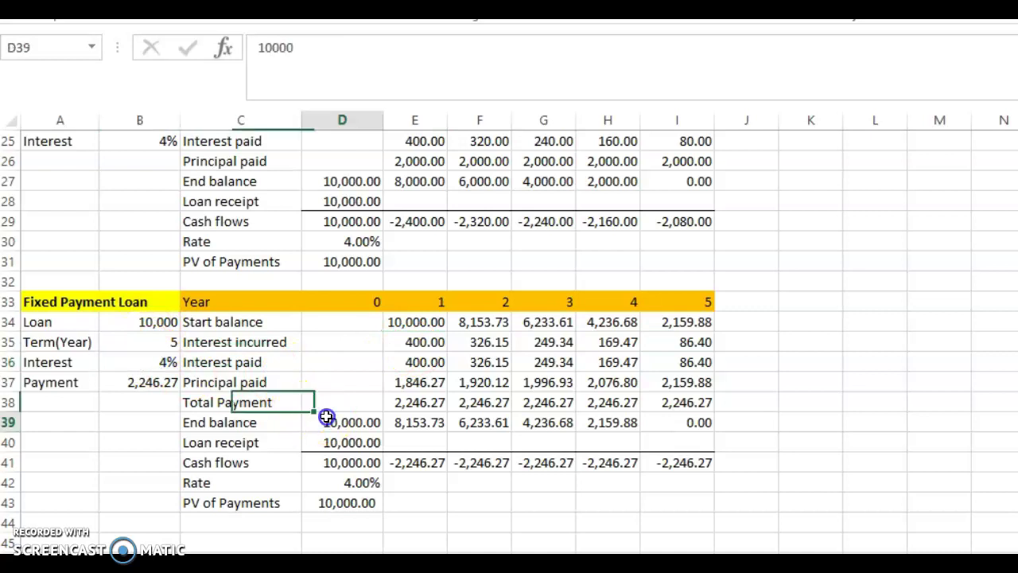
pyautogui.click(420, 342)
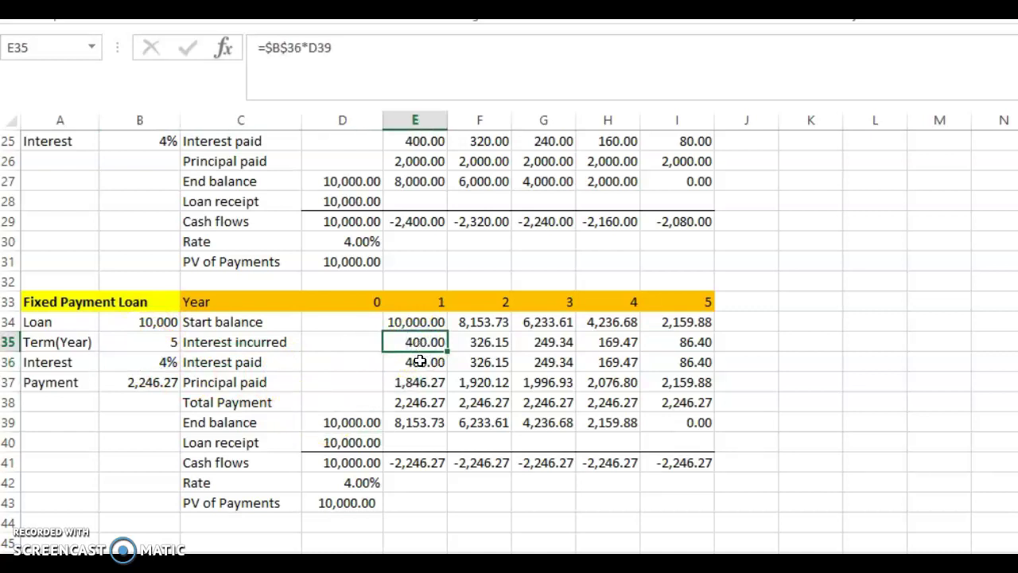
pyautogui.click(420, 361)
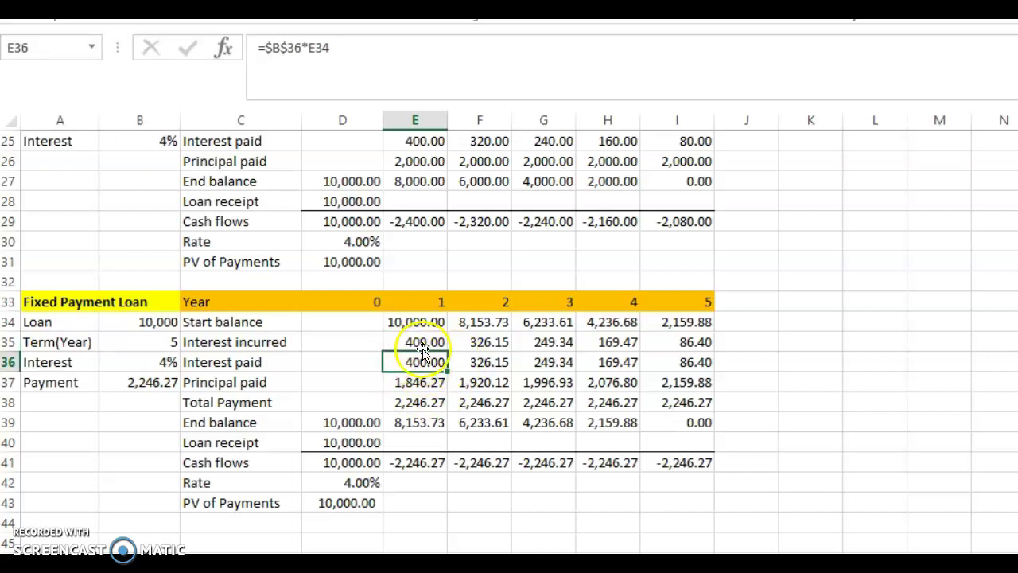
# - Trace the Fixed Payment Loan's year 1 principal paid formula to that year's total payment and interest paid
pyautogui.click(421, 406)
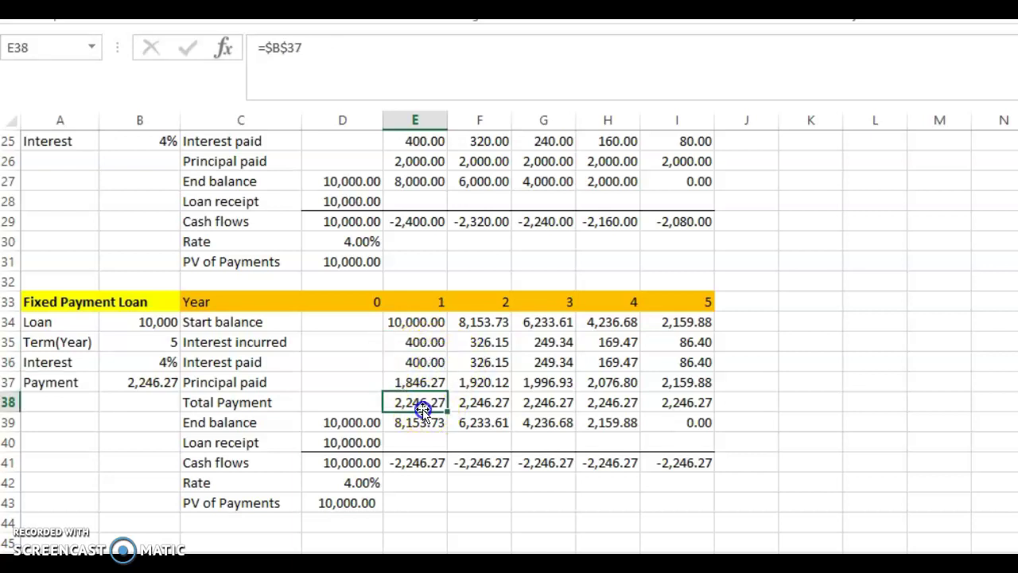
pyautogui.click(429, 363)
pyautogui.click(430, 382)
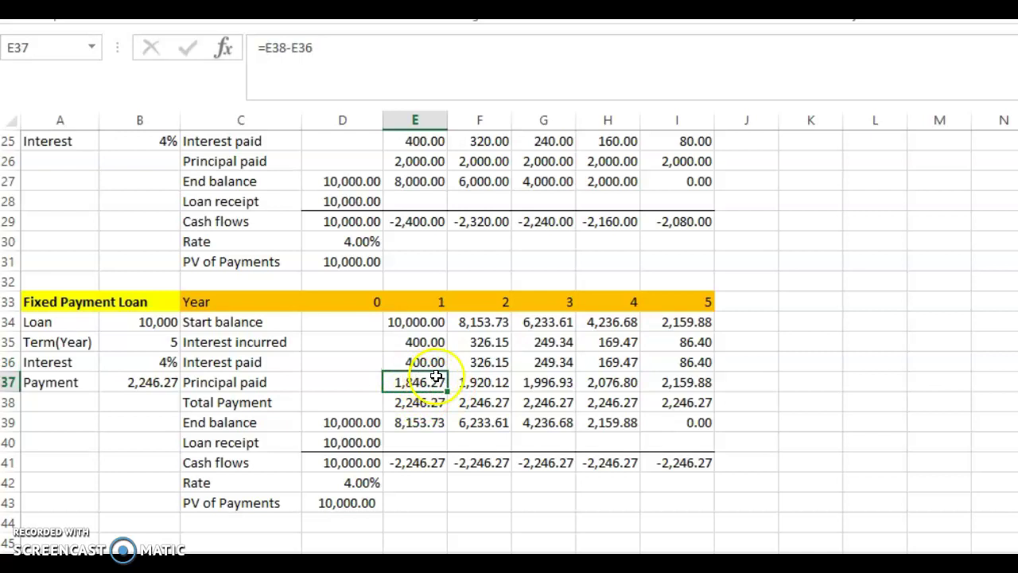
pyautogui.click(433, 404)
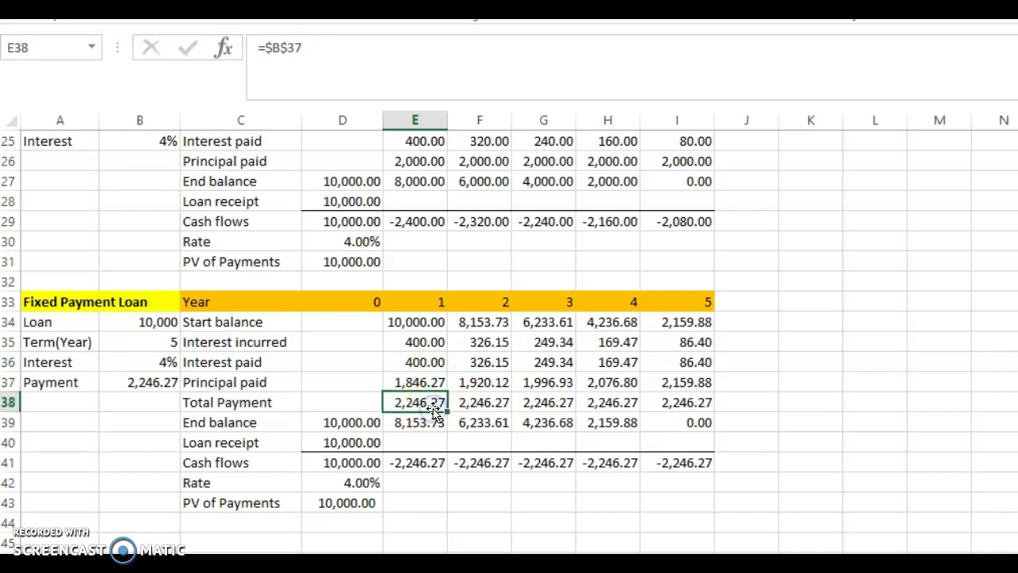
pyautogui.click(429, 361)
pyautogui.click(437, 382)
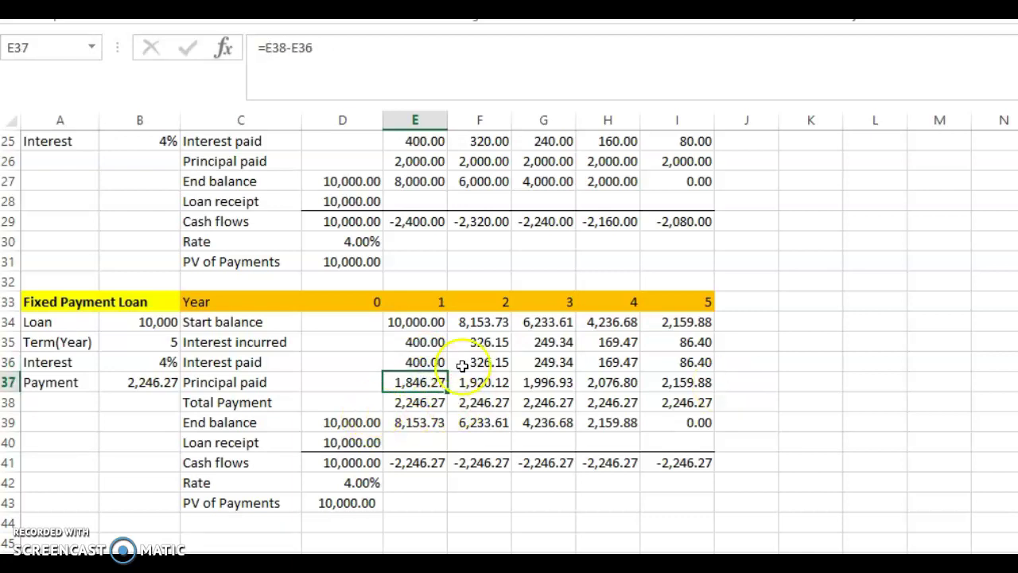
# - Trace the Fixed Payment Loan's year 1 end balance formula to the year 0 end balance and year 1 principal paid
pyautogui.click(427, 424)
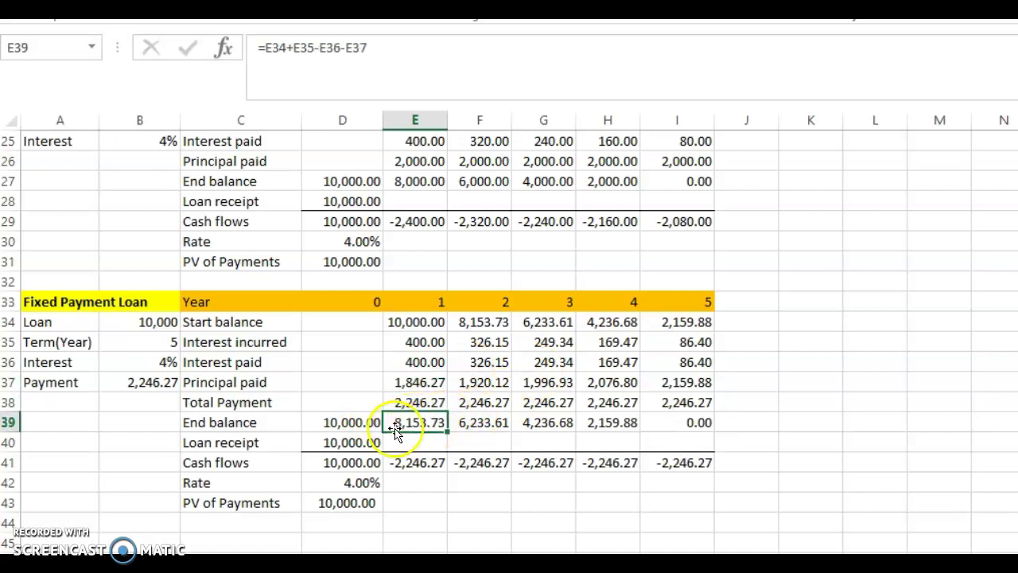
pyautogui.click(364, 423)
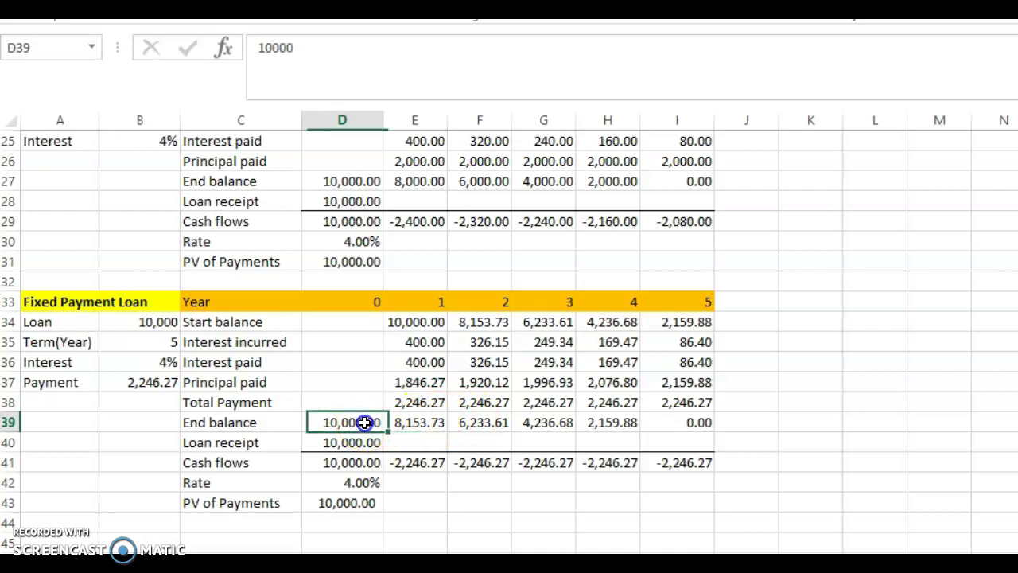
pyautogui.click(412, 403)
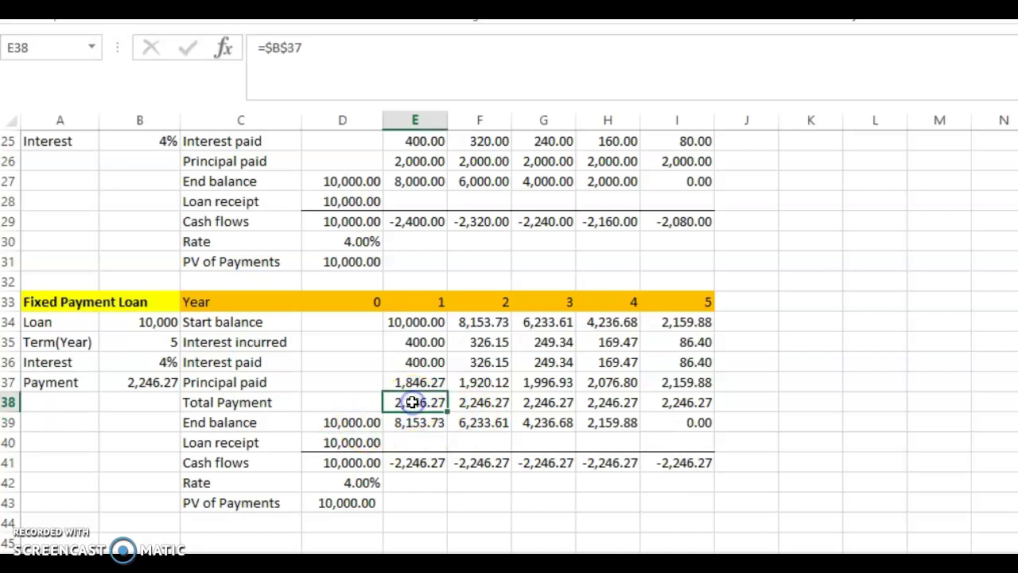
pyautogui.click(424, 381)
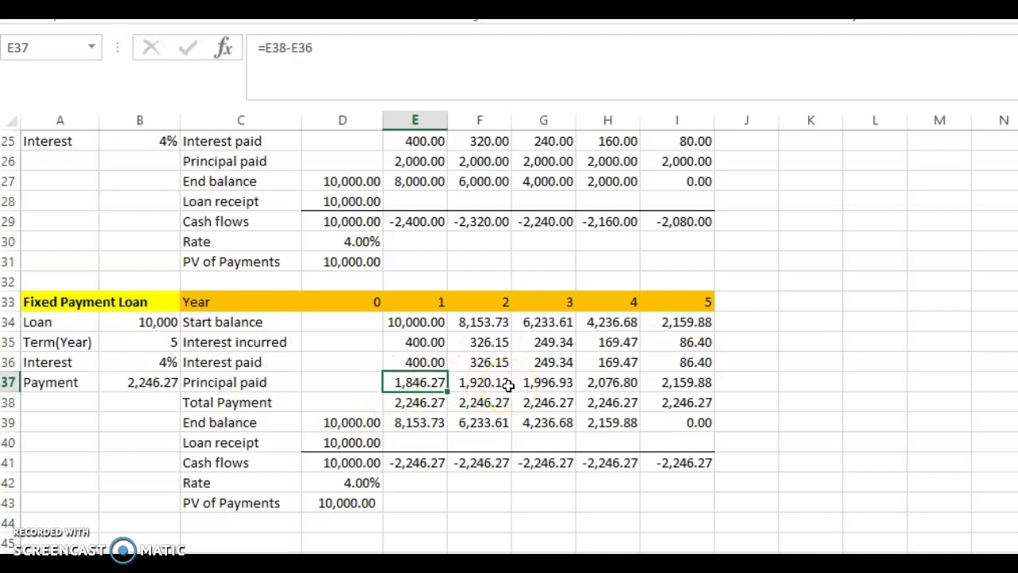
pyautogui.click(429, 422)
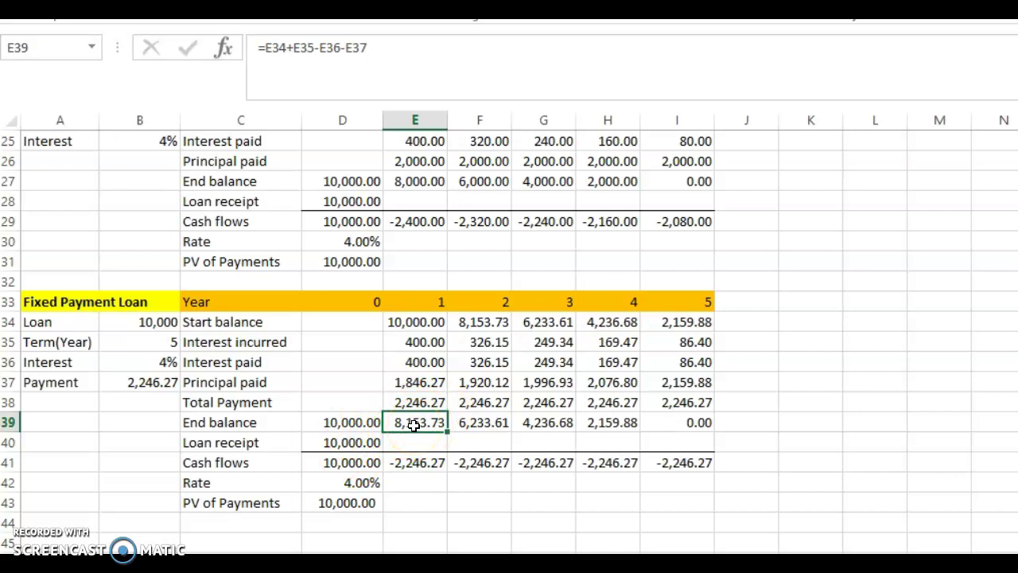
# - Check the Fixed Payment Loan's year 2 formulas for interest incurred, interest paid, total payment and principal paid
pyautogui.click(479, 338)
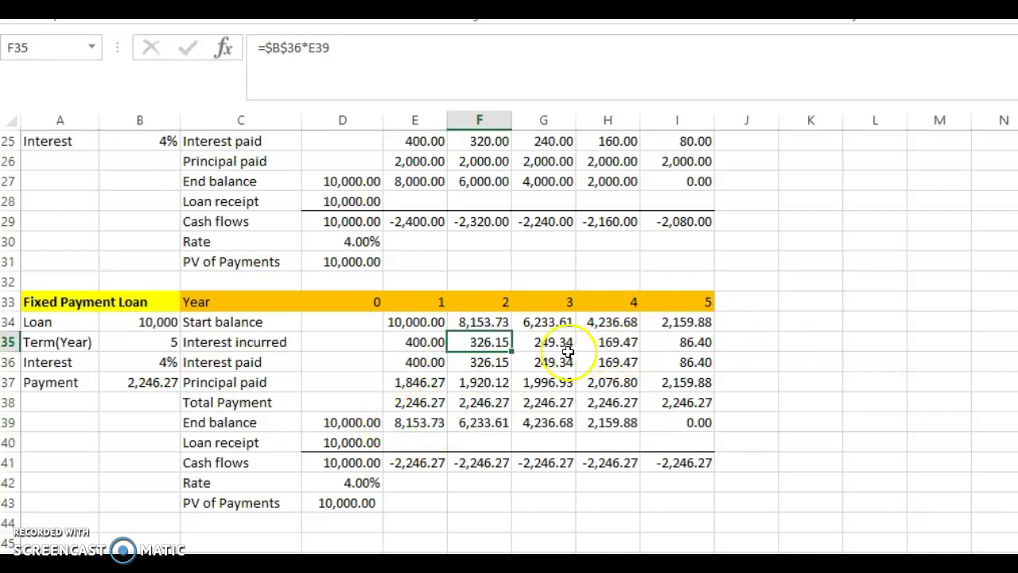
pyautogui.click(485, 363)
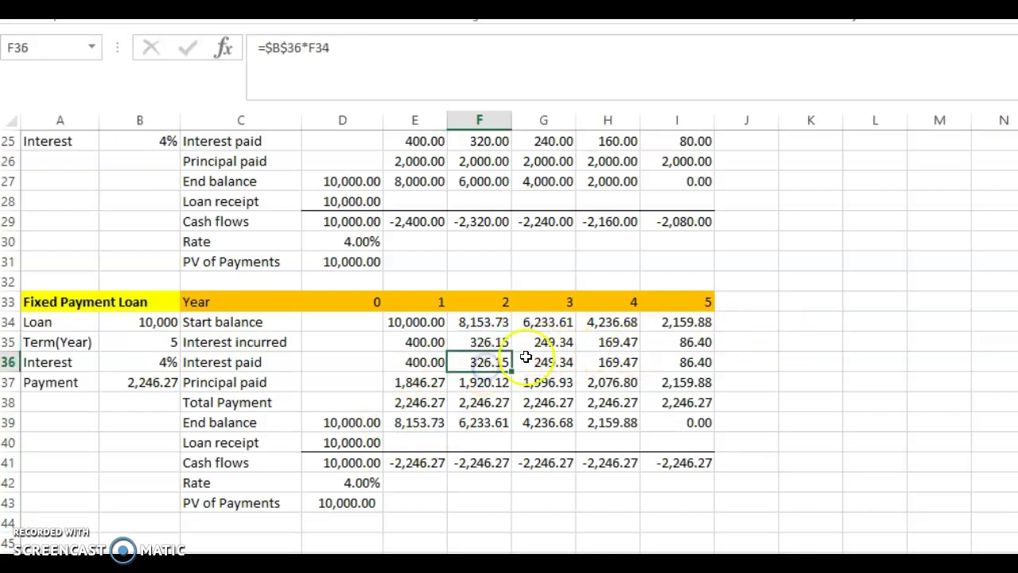
pyautogui.click(478, 402)
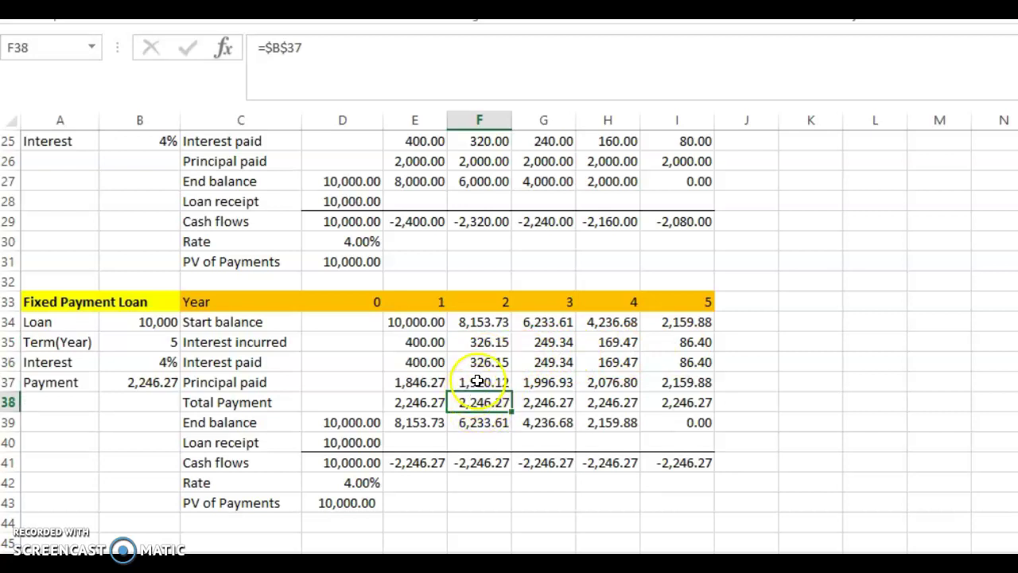
pyautogui.click(479, 381)
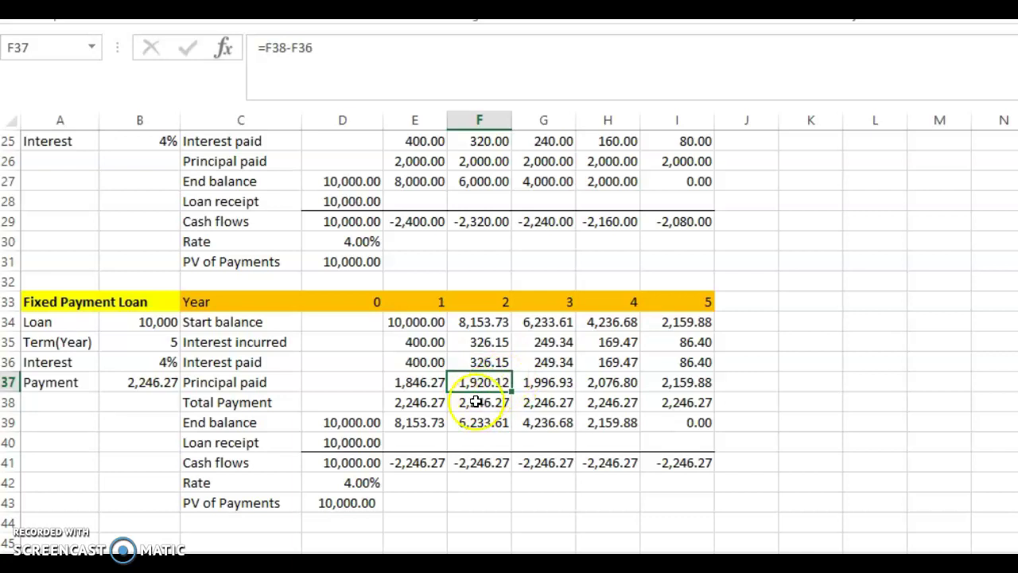
# - Trace the Fixed Payment Loan's year 2 end balance to the year 1 end balance and year 2 principal paid
pyautogui.click(429, 423)
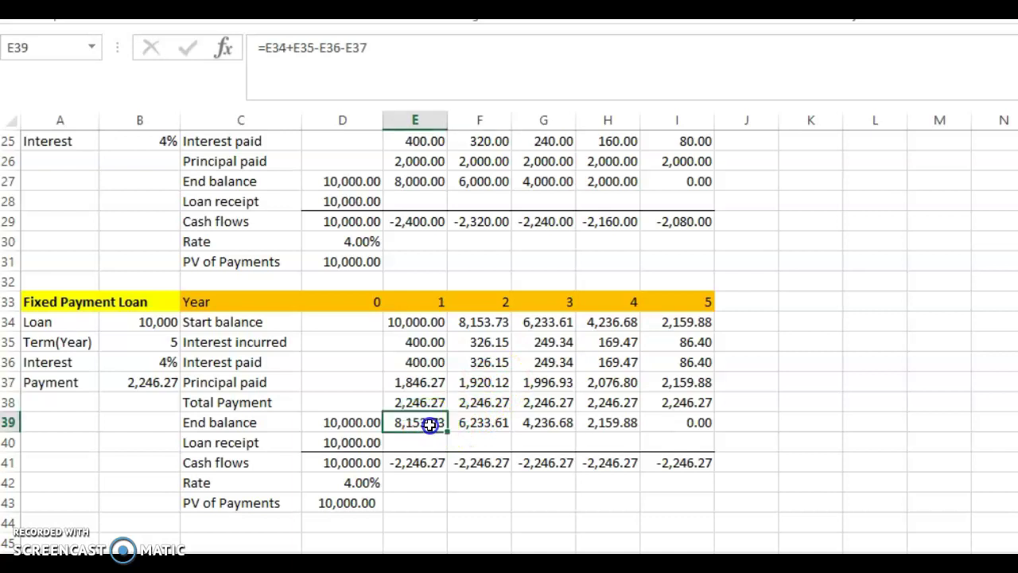
pyautogui.click(475, 382)
pyautogui.click(478, 420)
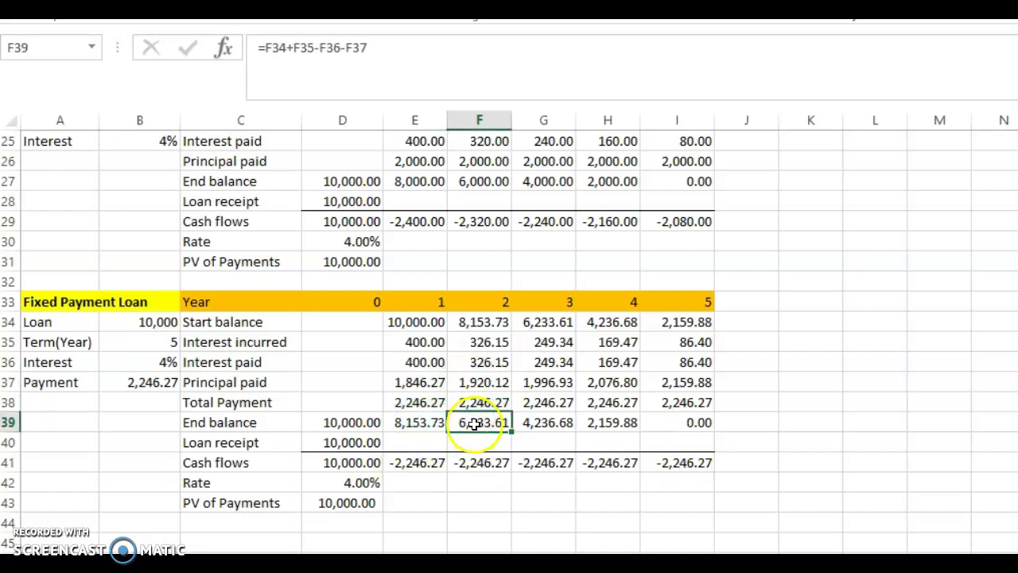
# - Review the Fixed Payment Loan's end balances for years 2 to 5 and compare the year 5 balance with the fixed principal loan's
pyautogui.moveTo(481, 423); pyautogui.dragTo(668, 419)
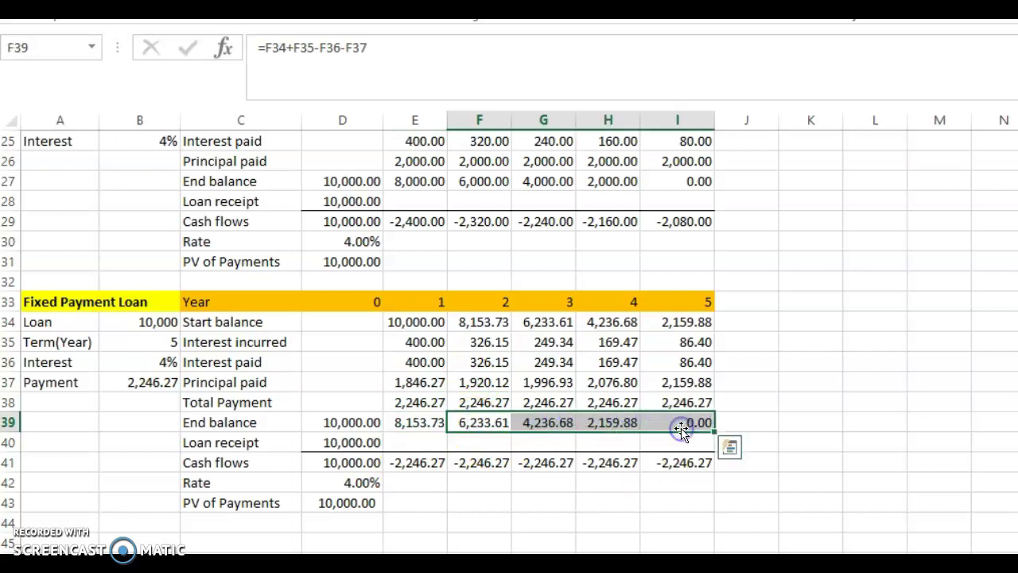
pyautogui.click(696, 422)
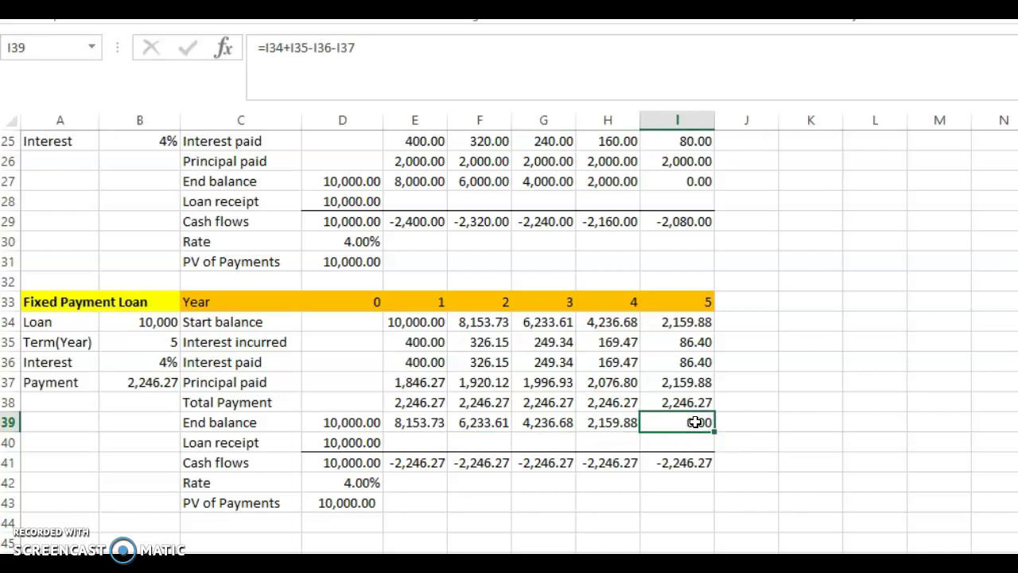
pyautogui.click(687, 182)
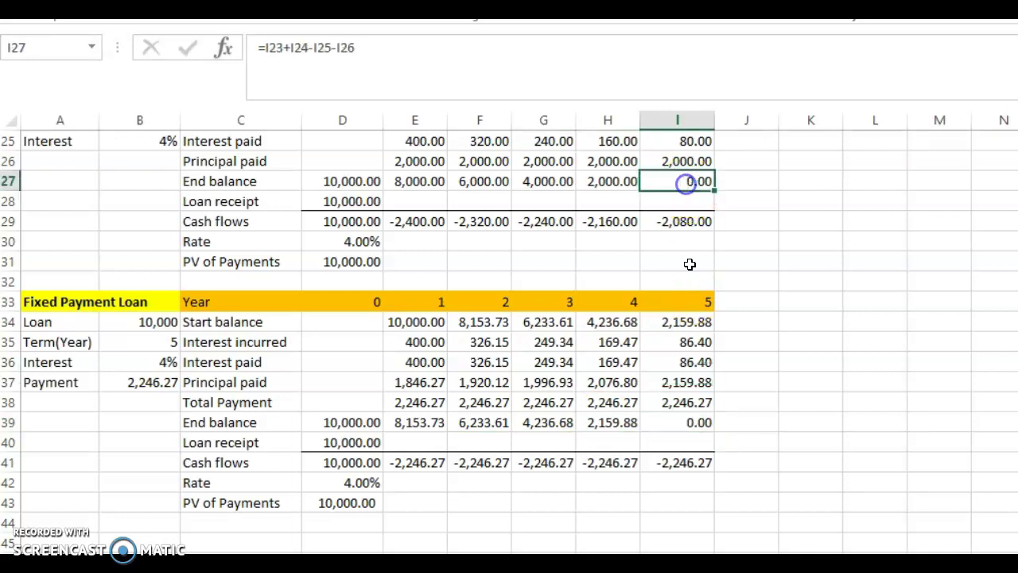
pyautogui.click(698, 423)
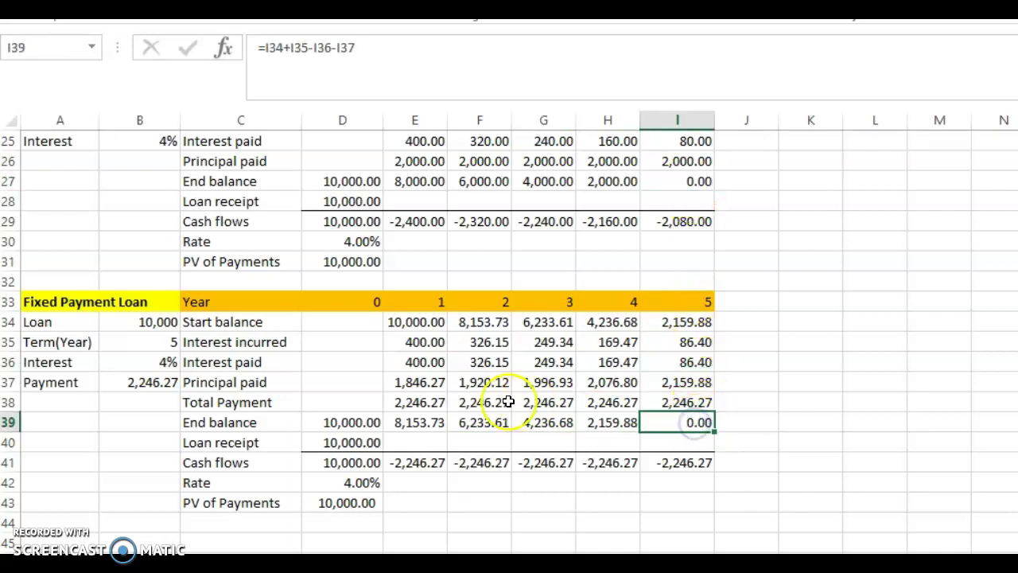
# - Compare the Fixed Payment Loan's yearly total payments with the fixed principal loan's principal paid, interest paid and cash flows across years 1 to 5
pyautogui.click(415, 404)
pyautogui.moveTo(414, 404); pyautogui.dragTo(659, 402)
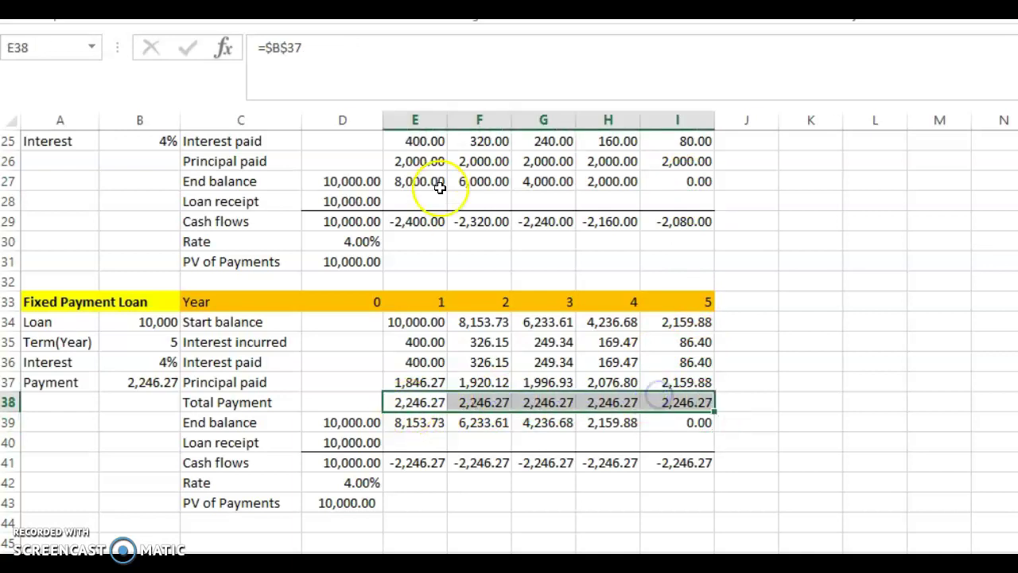
pyautogui.moveTo(400, 161); pyautogui.dragTo(700, 162)
pyautogui.moveTo(429, 143); pyautogui.dragTo(653, 141)
pyautogui.click(415, 225)
pyautogui.moveTo(414, 225); pyautogui.dragTo(670, 218)
pyautogui.click(423, 224)
pyautogui.moveTo(416, 222); pyautogui.dragTo(675, 220)
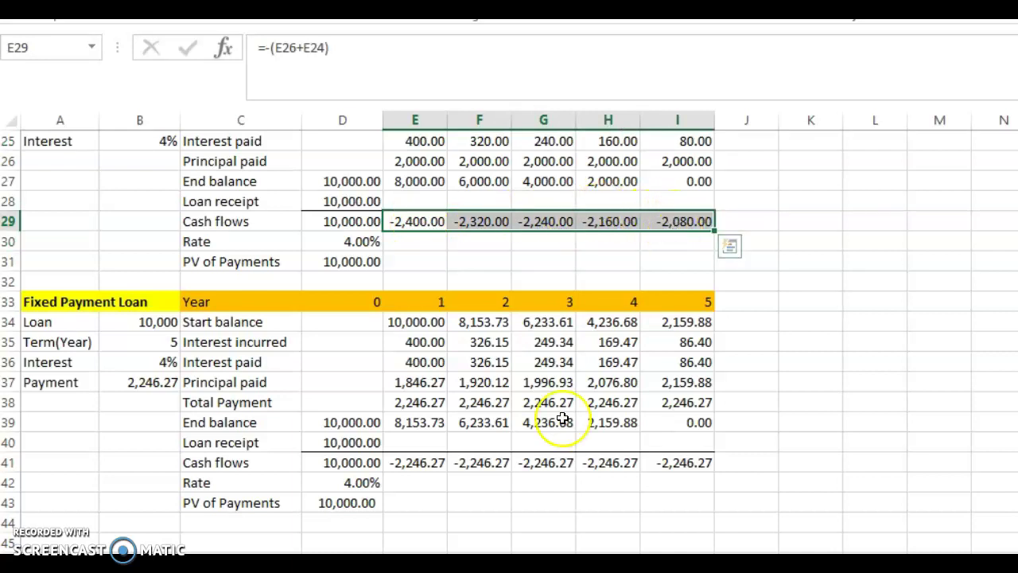
# - Examine the Fixed Payment Loan's cash flows for years 1 to 5 and its Rate and PV of Payments formulas
pyautogui.moveTo(425, 462); pyautogui.dragTo(664, 464)
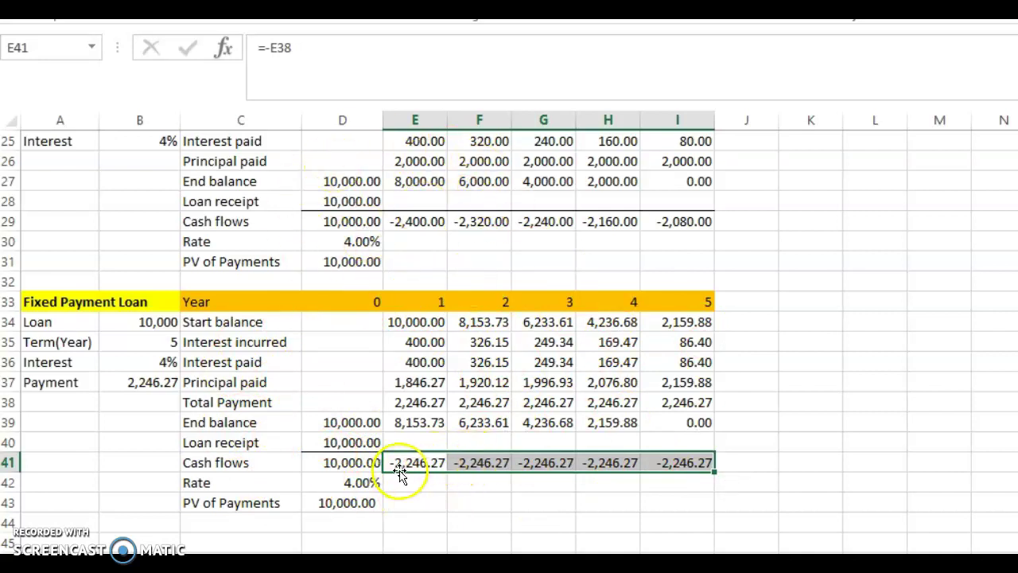
pyautogui.moveTo(401, 465); pyautogui.dragTo(708, 457)
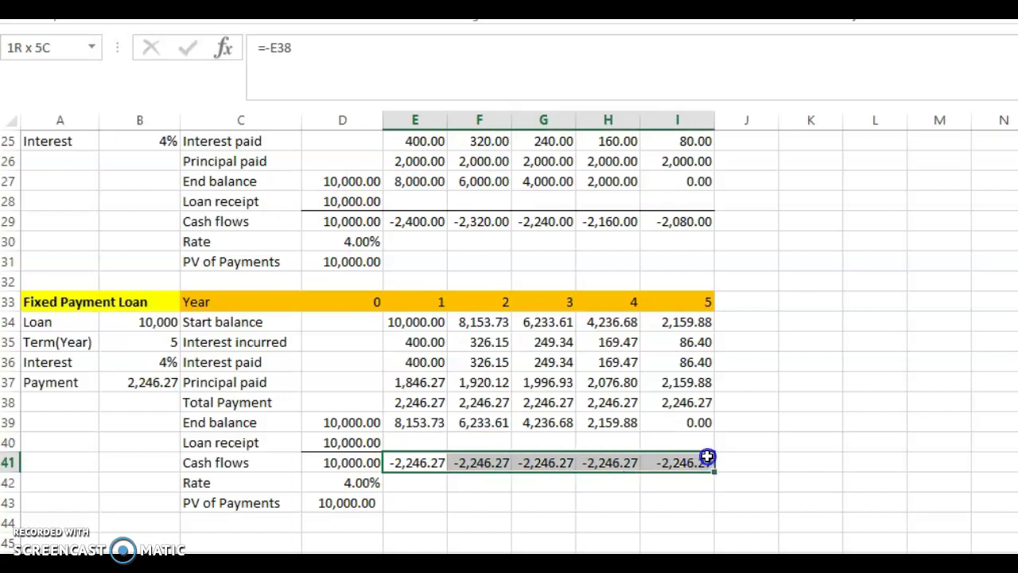
pyautogui.click(374, 483)
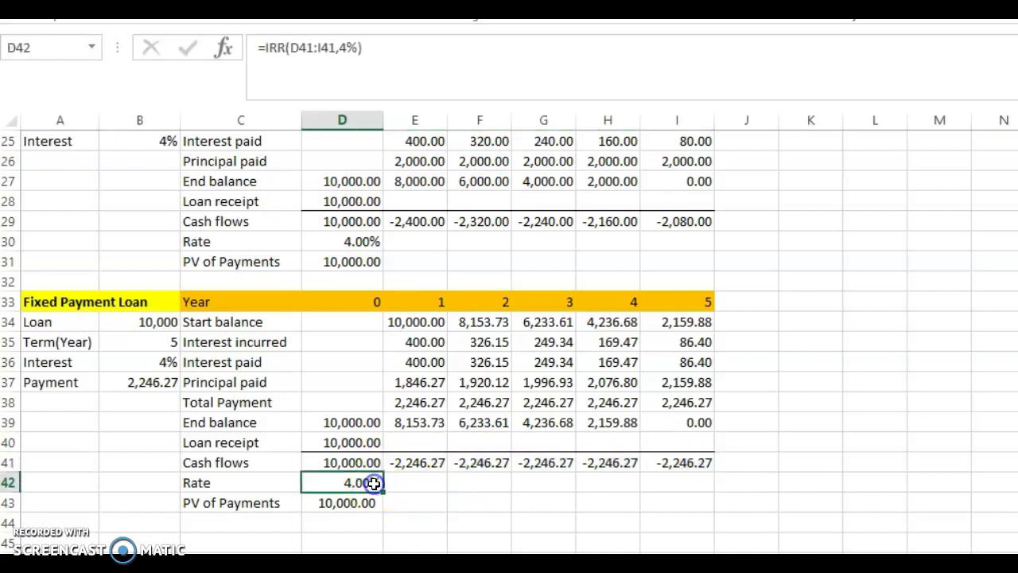
pyautogui.click(349, 504)
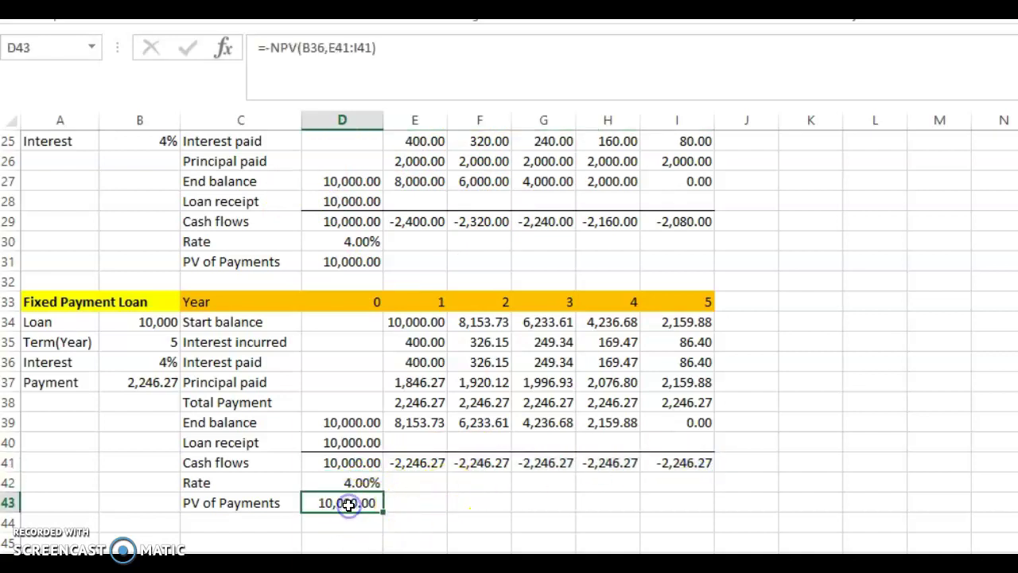
# - Compare the year 0 to 5 cash flows of the fixed principal and Fixed Payment loans, and recheck the latter's PV of Payments formula
pyautogui.click(338, 458)
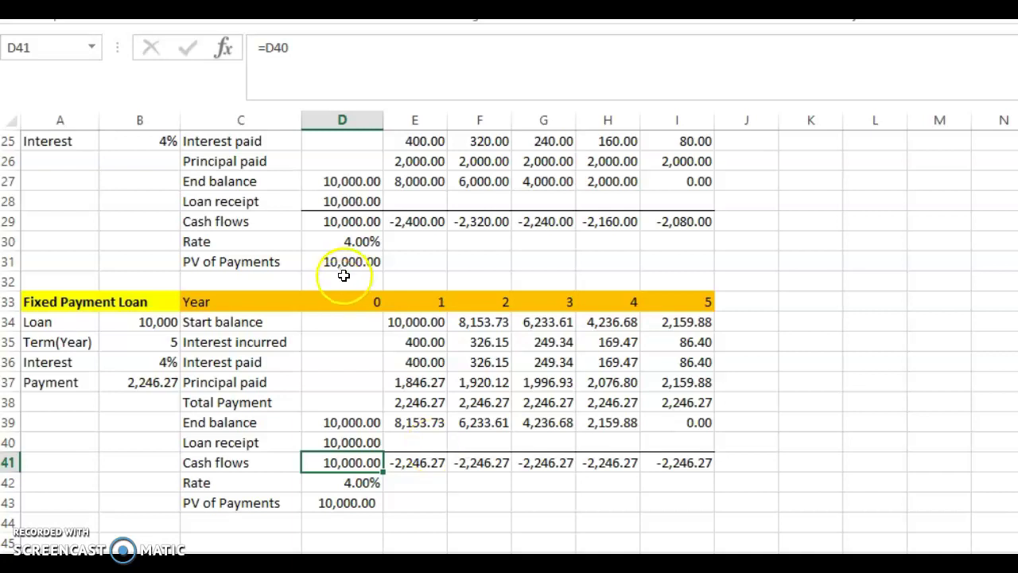
pyautogui.click(339, 223)
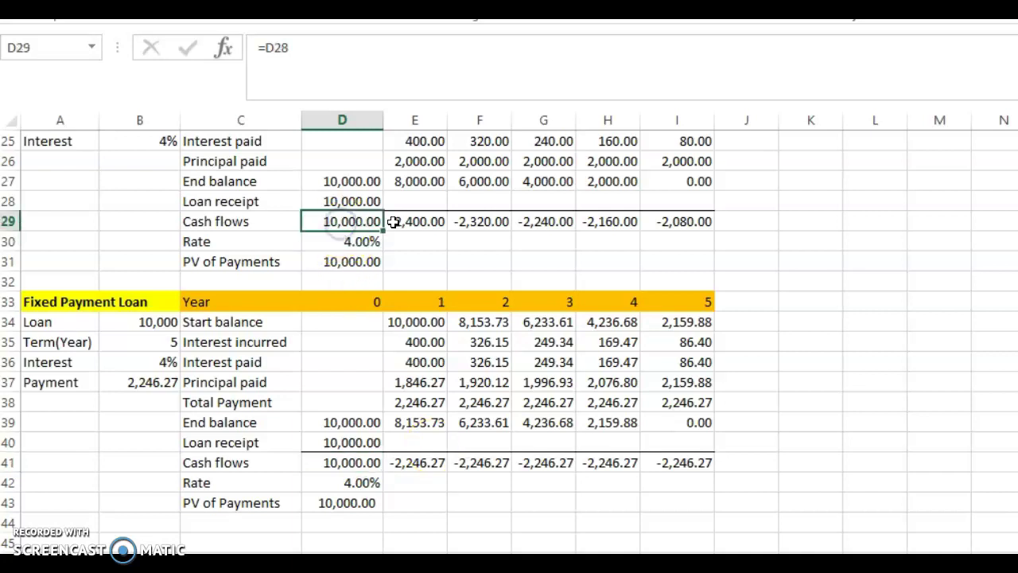
pyautogui.moveTo(403, 223); pyautogui.dragTo(654, 220)
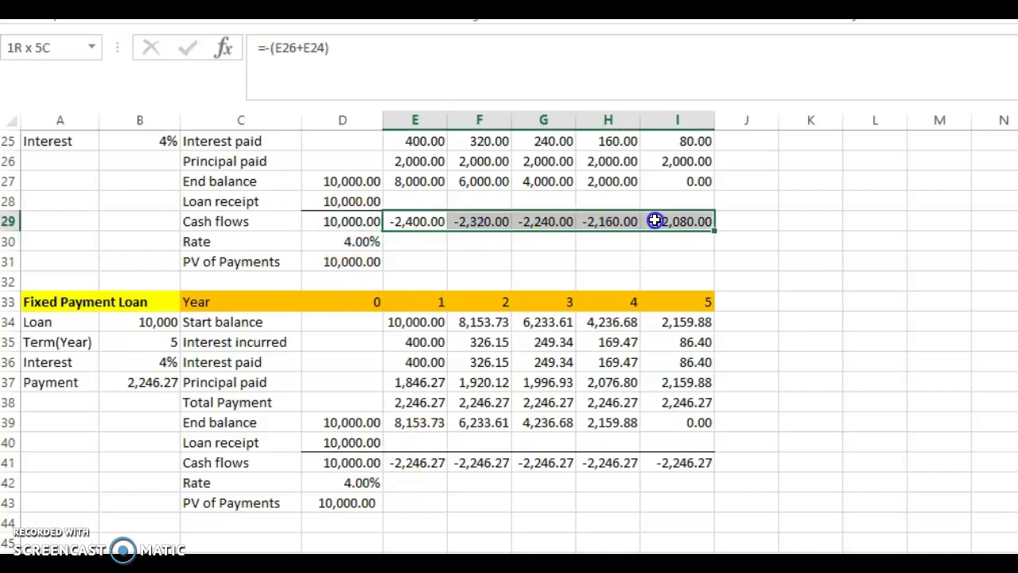
pyautogui.moveTo(416, 463); pyautogui.dragTo(668, 462)
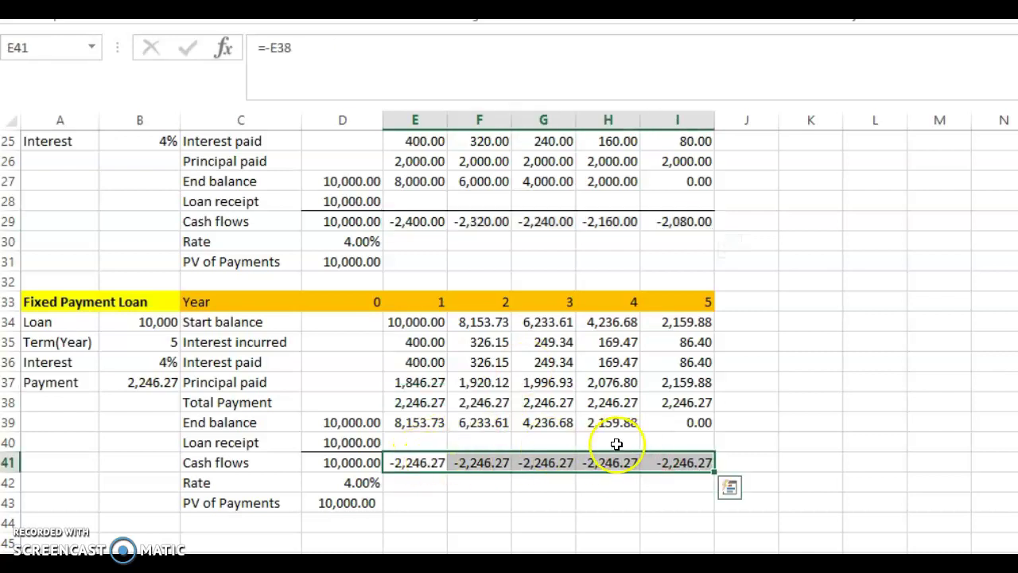
pyautogui.click(426, 221)
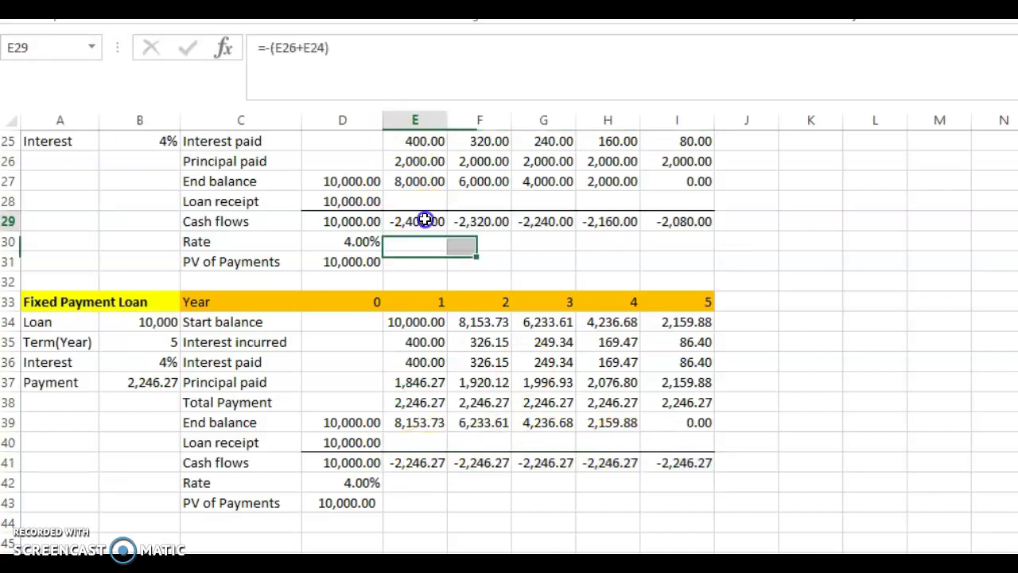
pyautogui.click(352, 221)
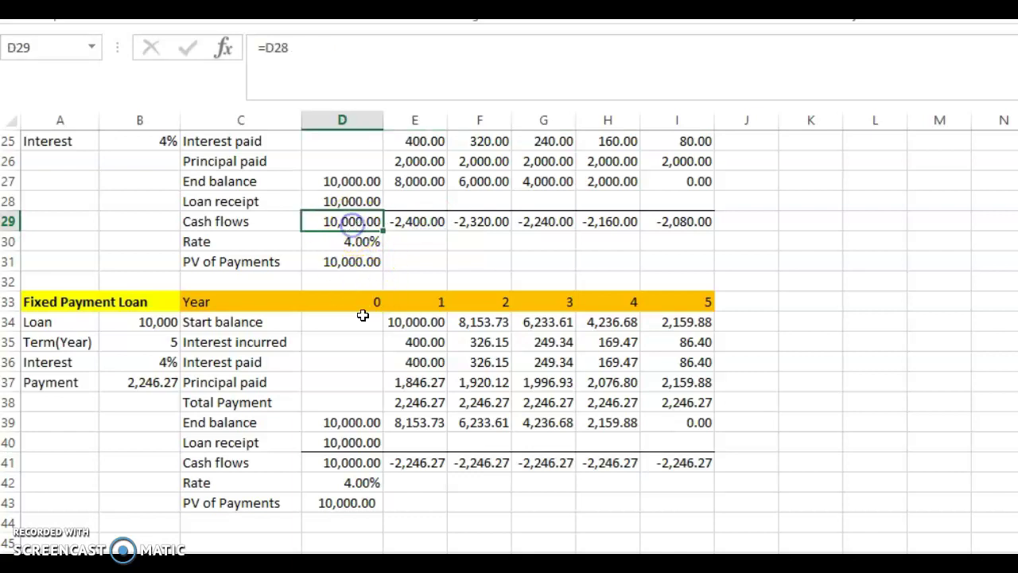
pyautogui.click(368, 500)
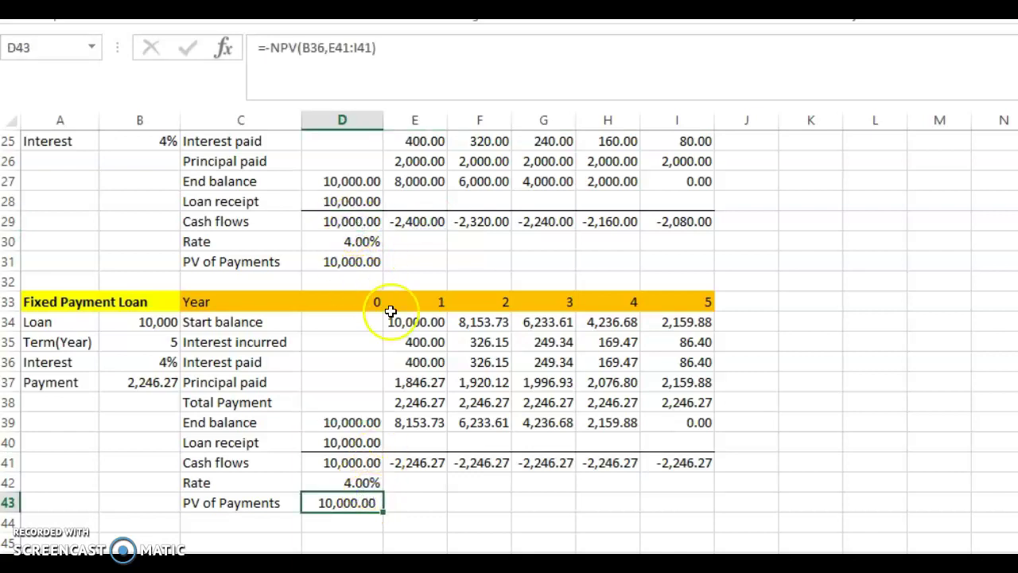